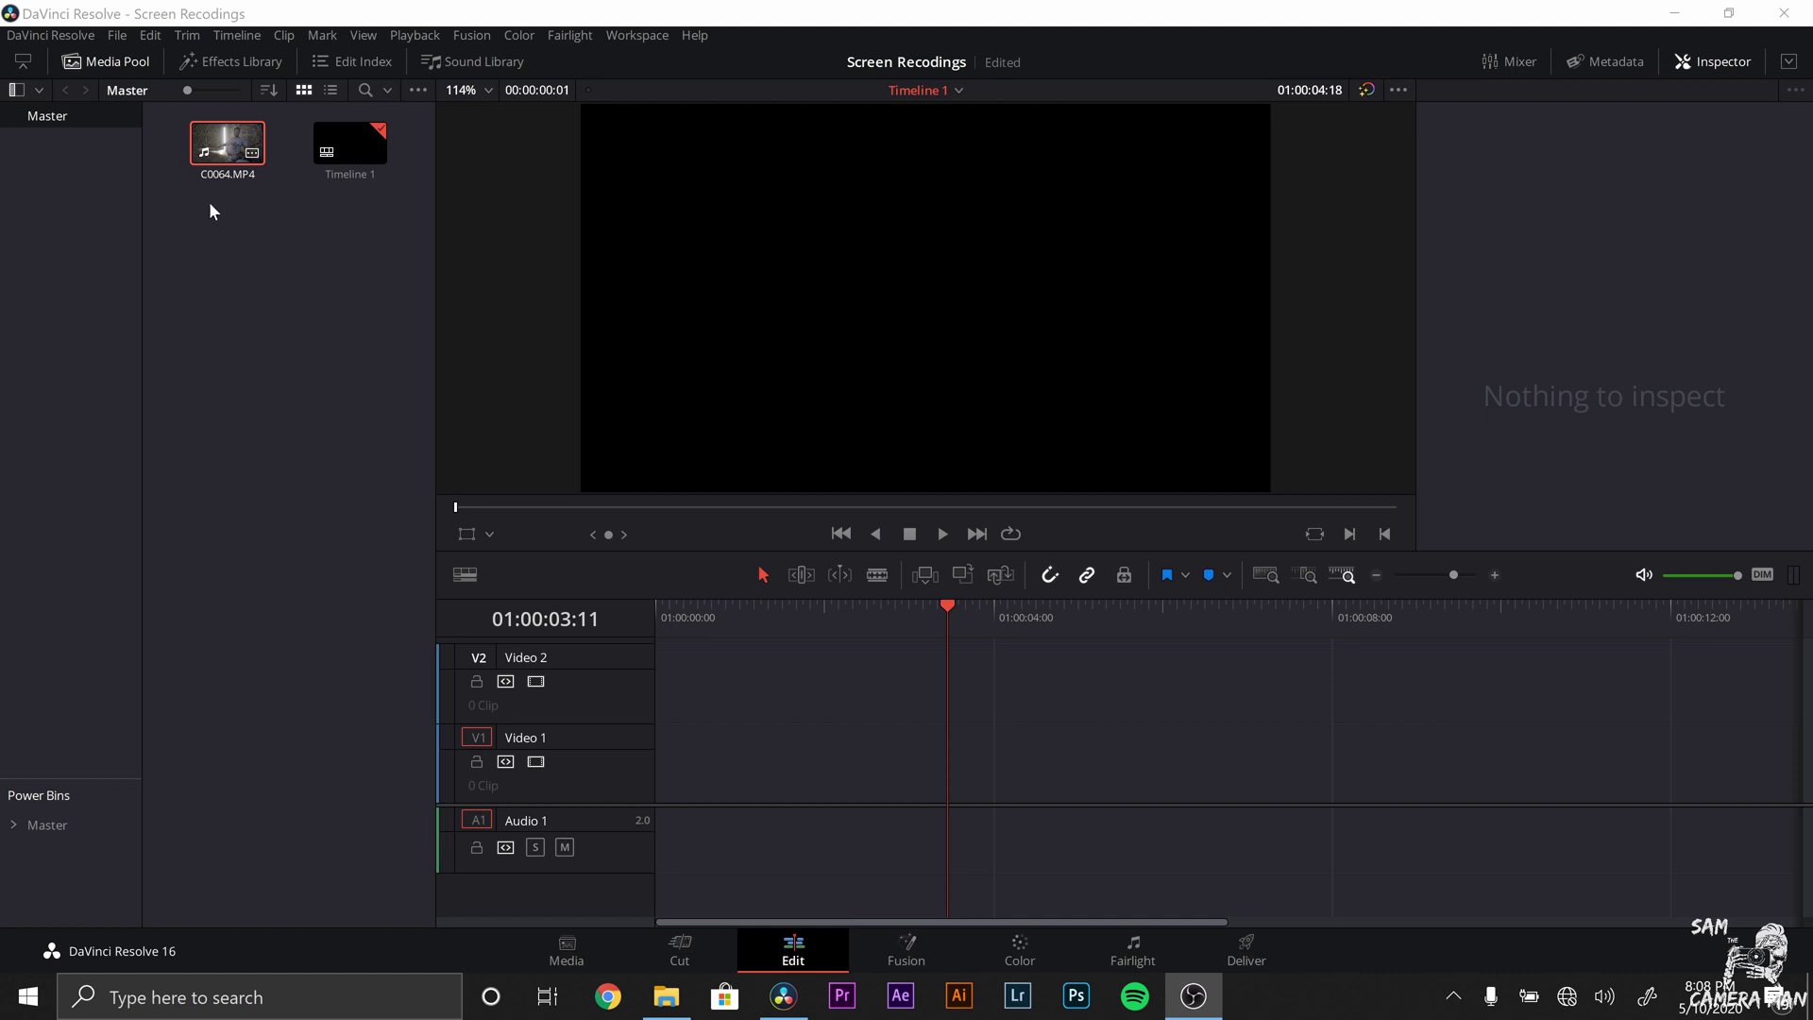
Step: Select the C0064.MP4 clip in the Media Pool
left_click(220, 145)
Step: In Clip Attributes, set C0064.MP4's video frame rate to 23.976 and confirm with OK
right_click(219, 143)
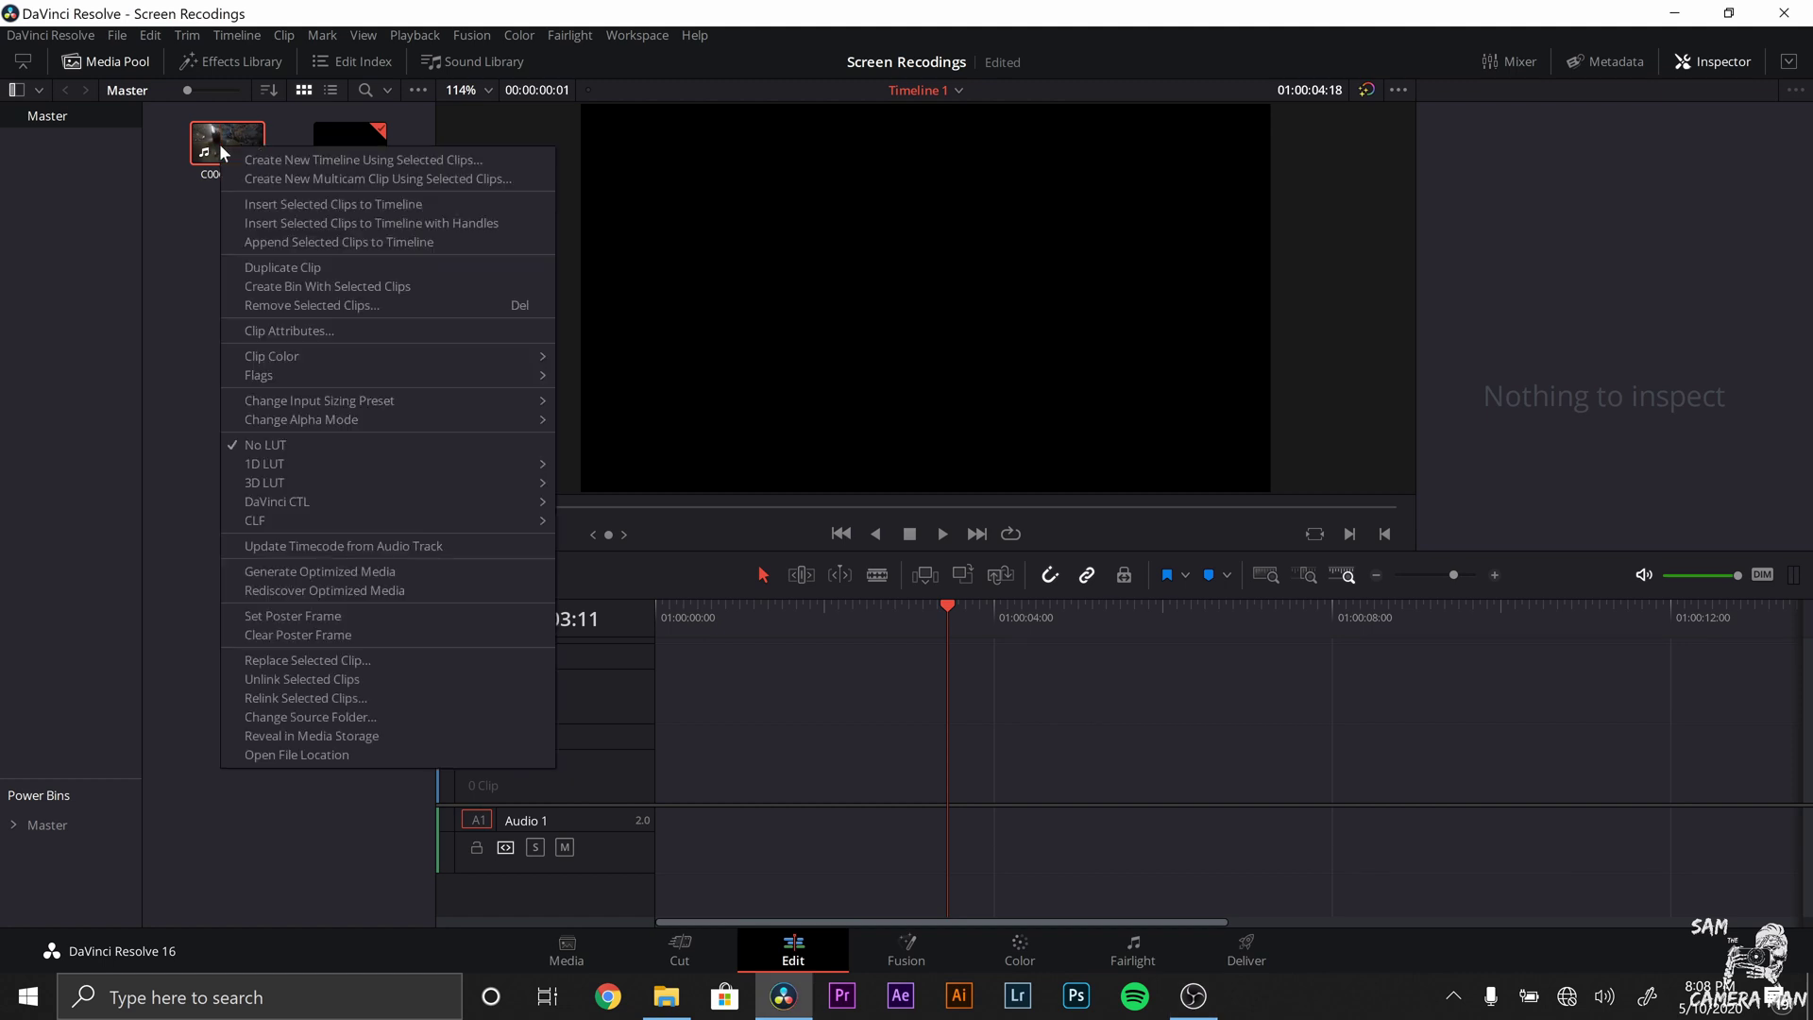
left_click(278, 332)
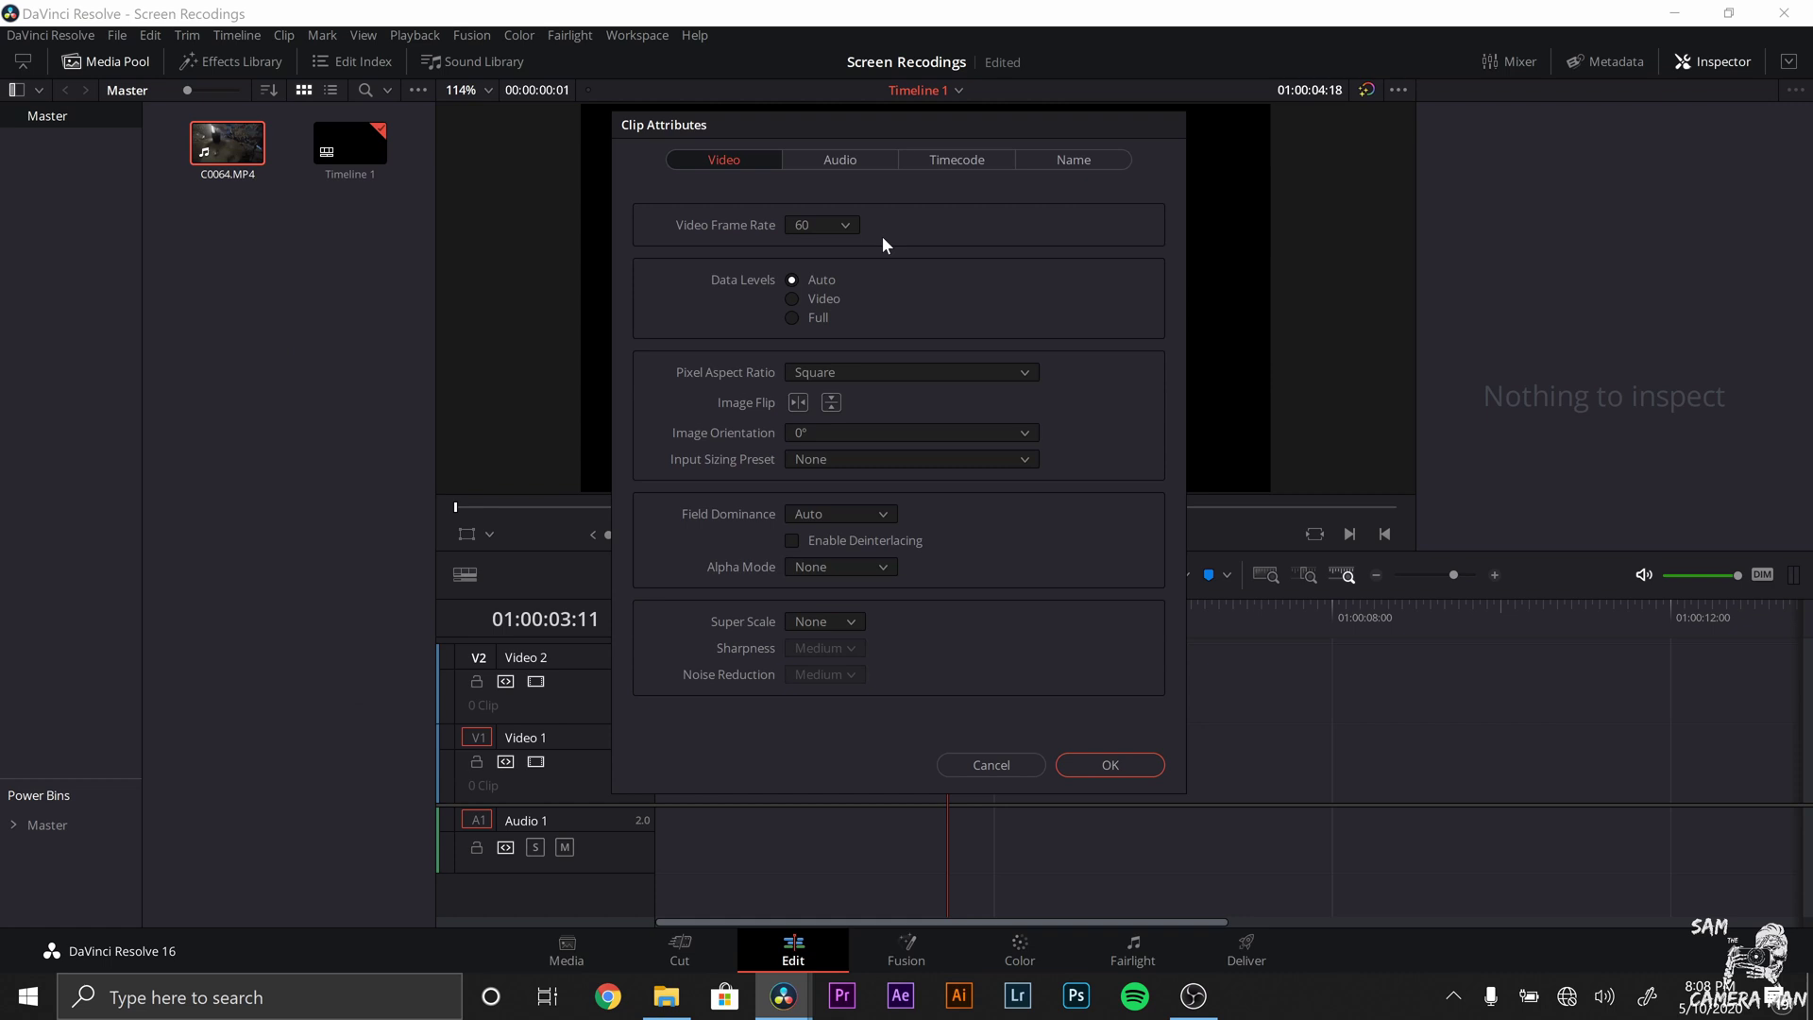
left_click(823, 226)
scroll(828, 290, "up", 1)
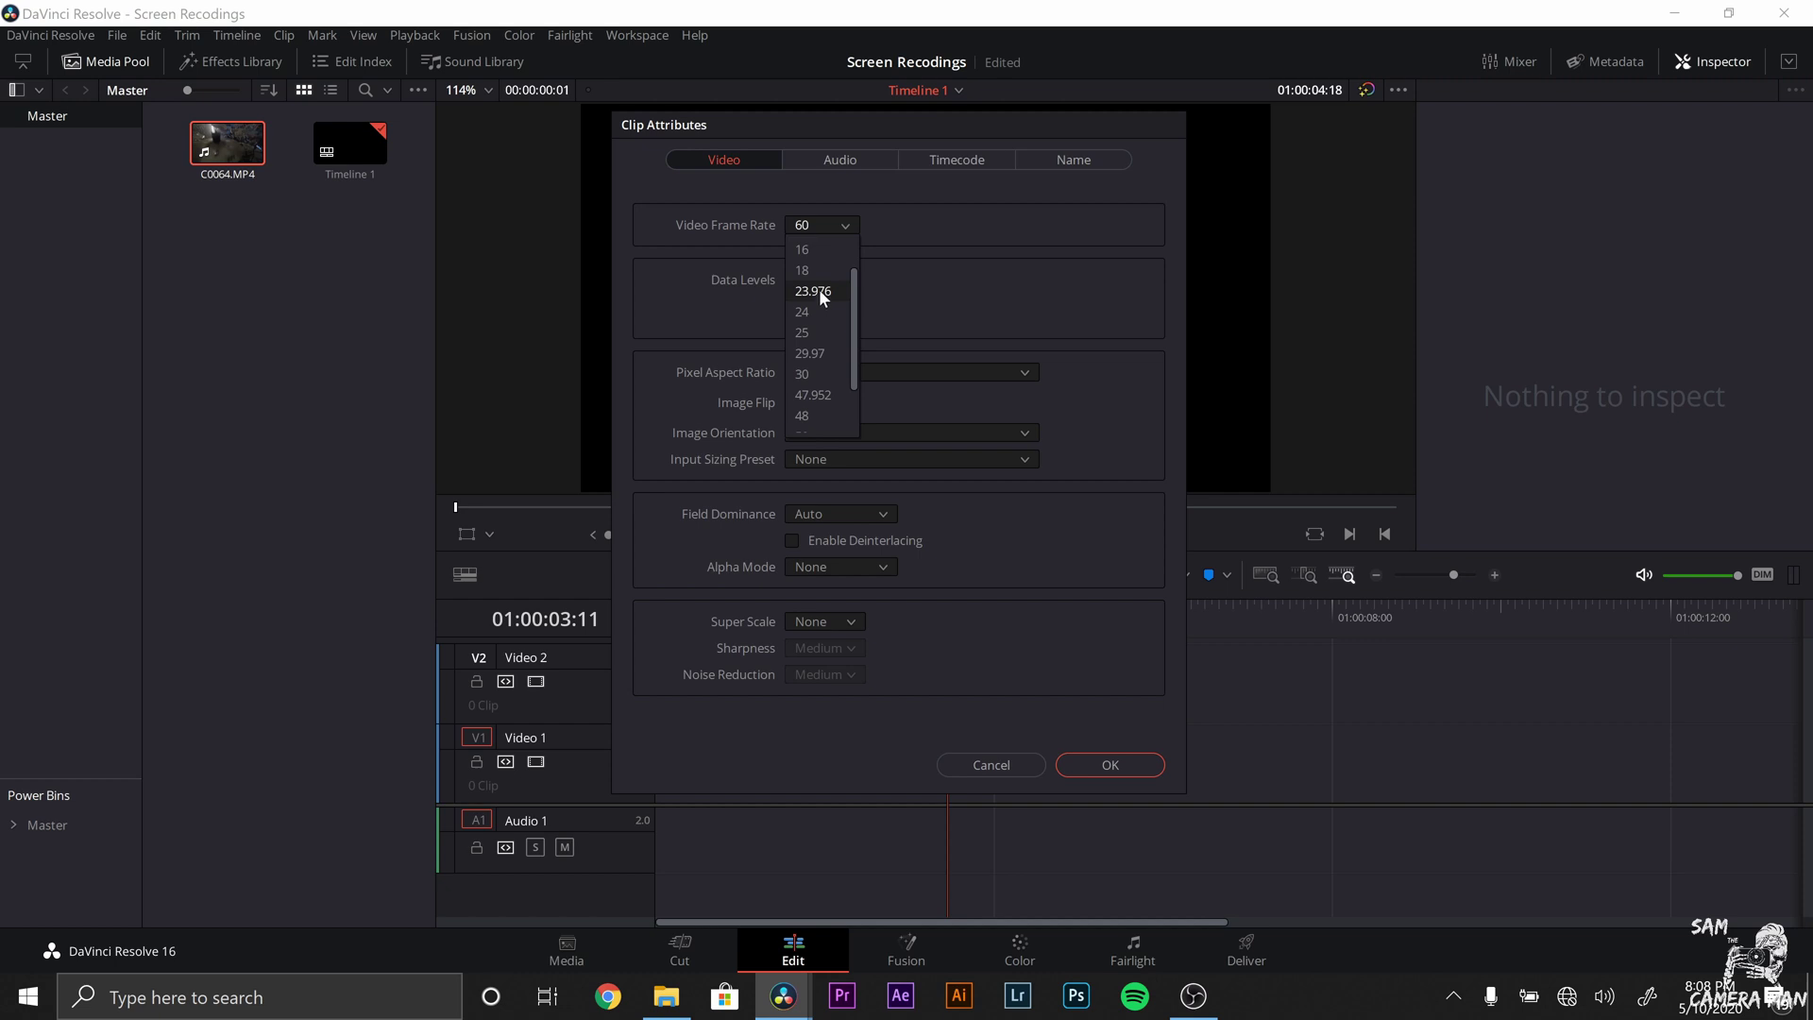
left_click(819, 290)
left_click(1105, 765)
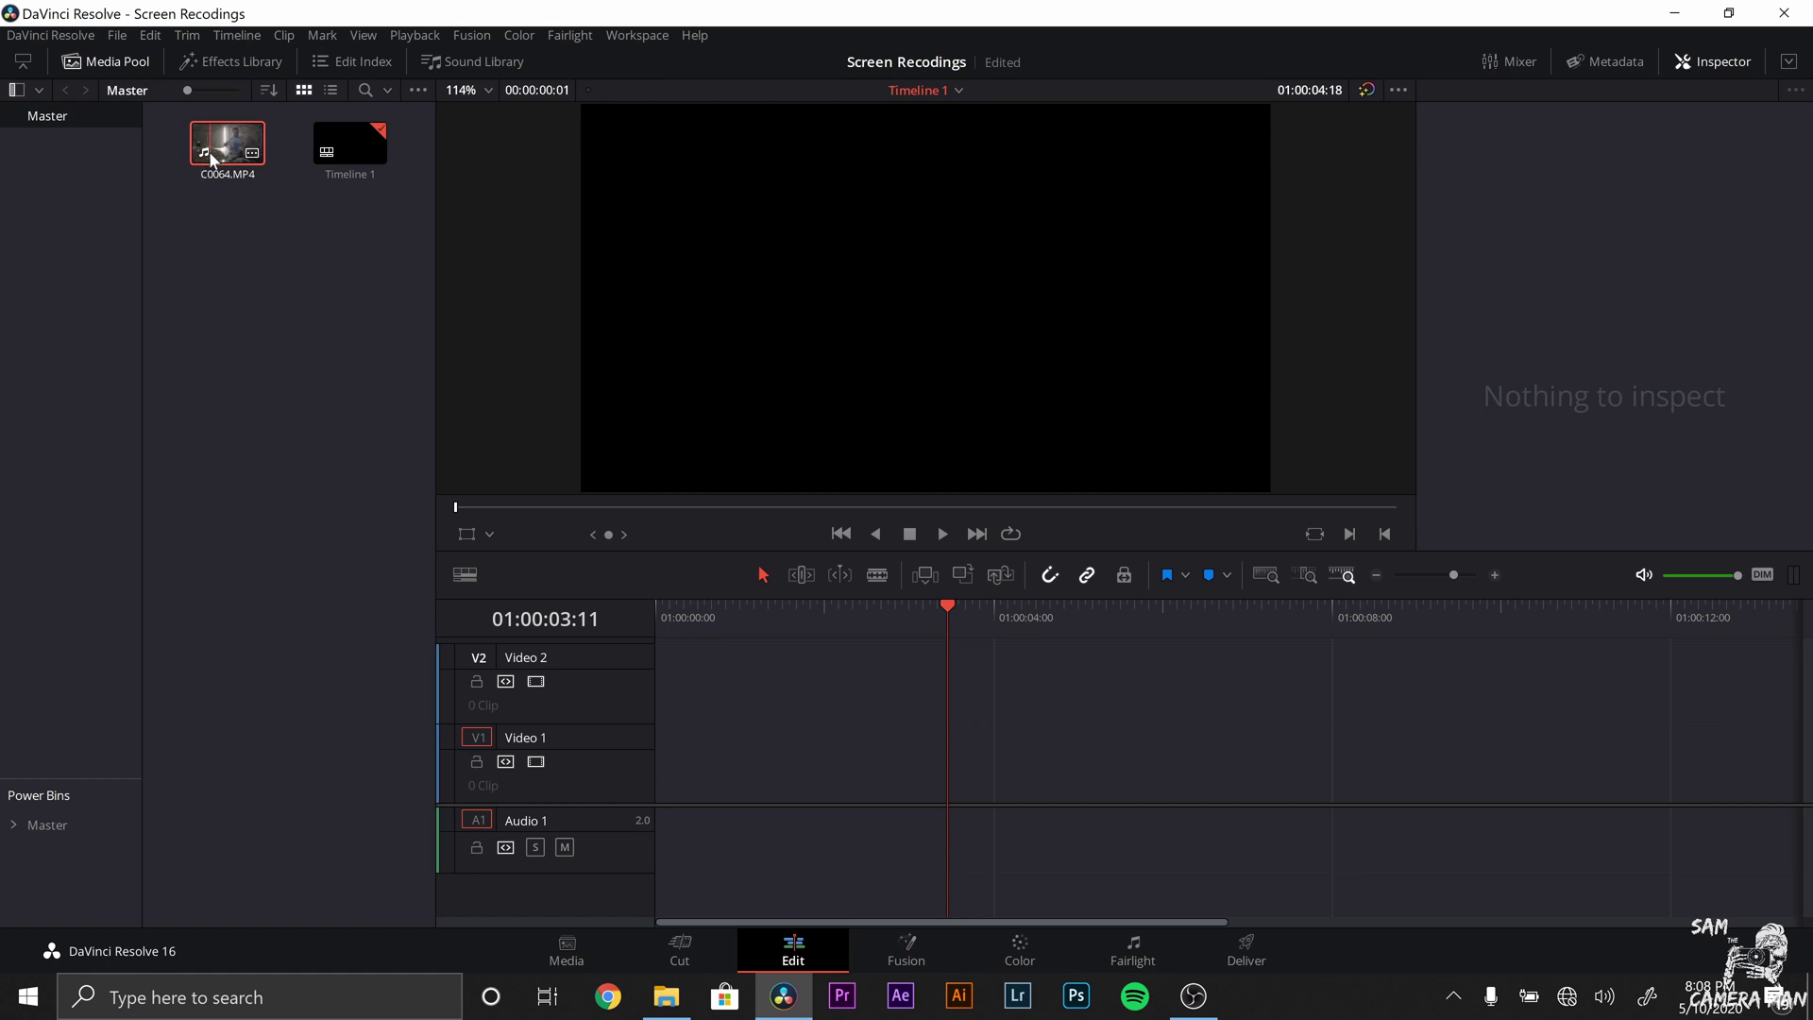
Step: Drop C0064.MP4 onto the timeline, unlink its audio and delete the Audio 1 part
left_click_drag(210, 153, 670, 782)
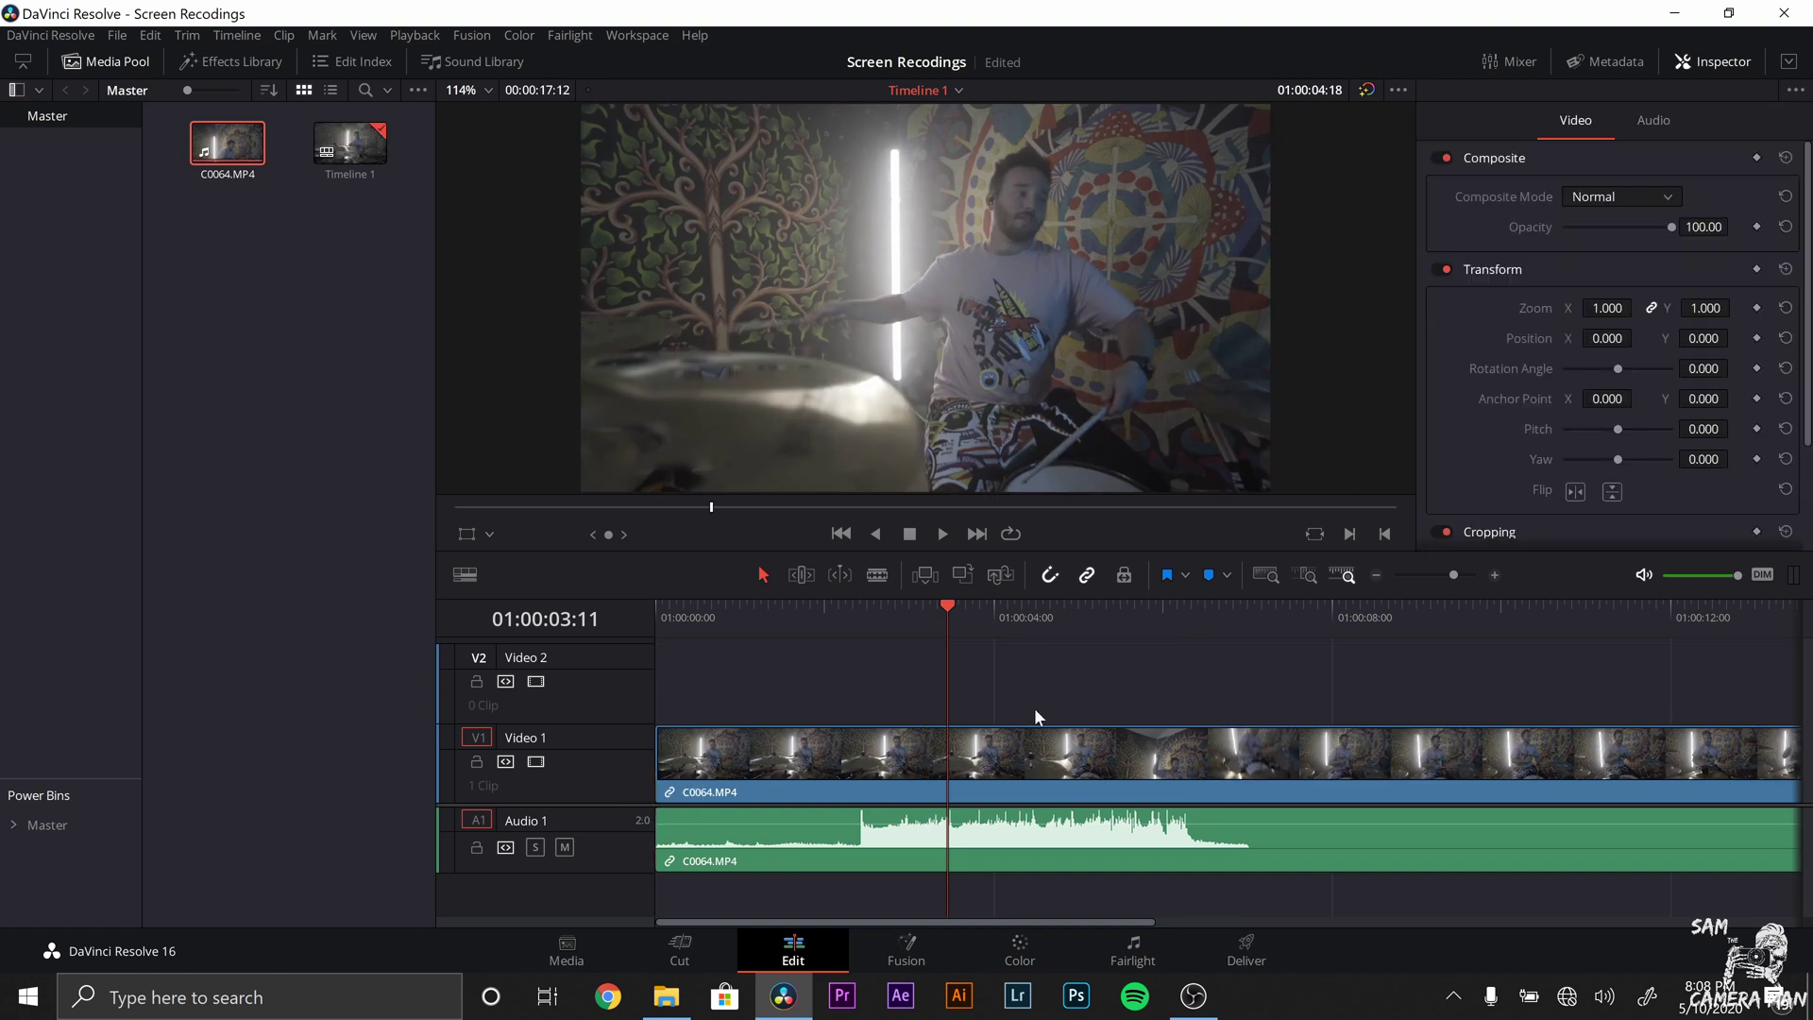
left_click(1026, 782)
right_click(1025, 774)
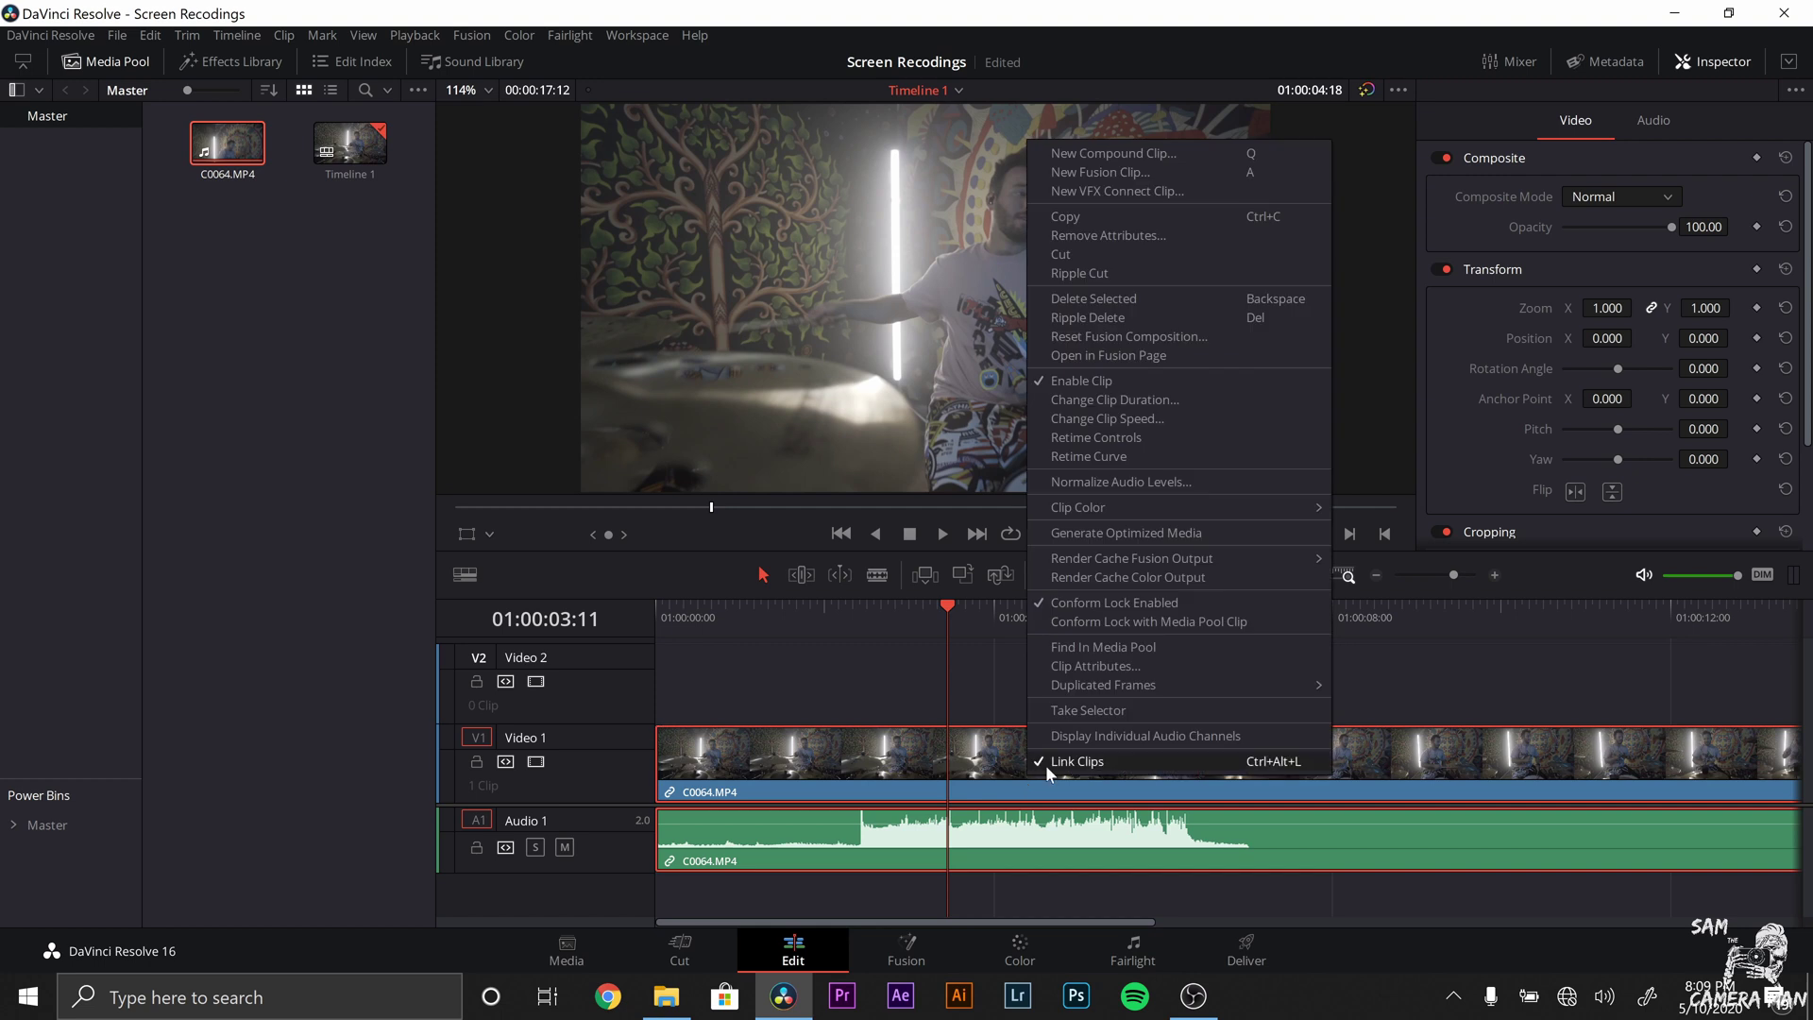
left_click(1046, 765)
left_click(734, 702)
left_click(739, 843)
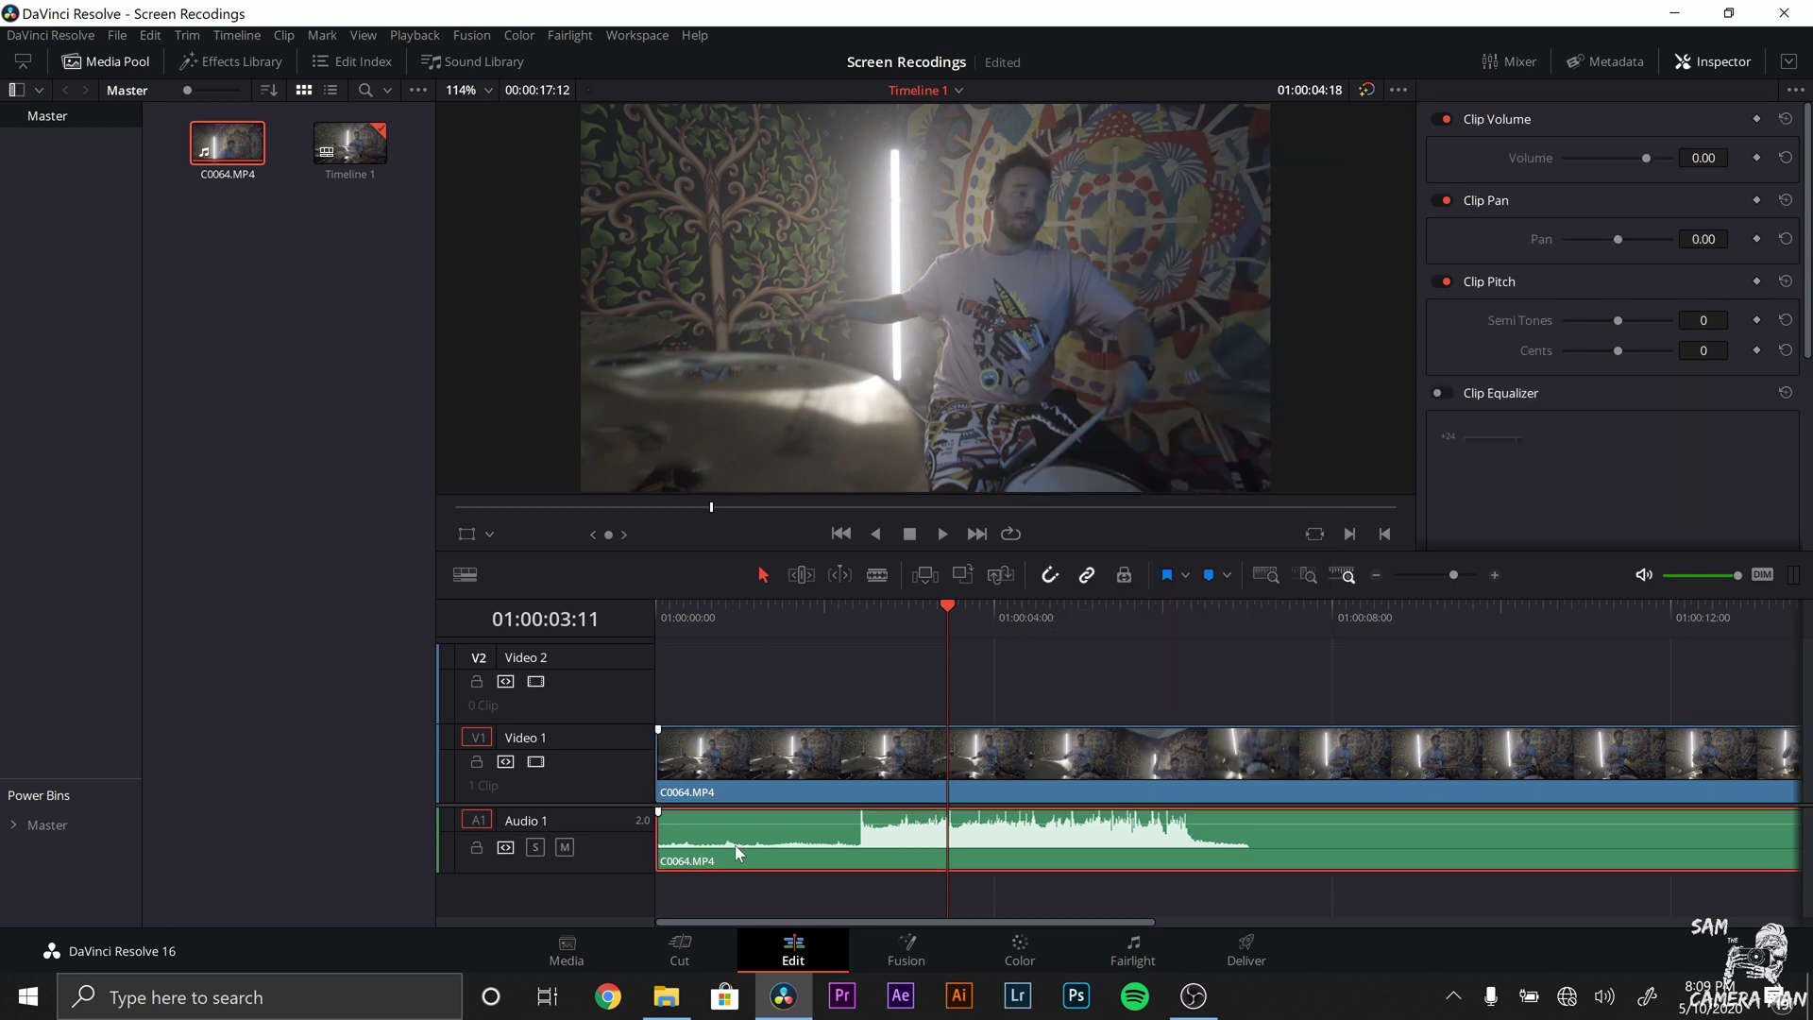
key("Delete")
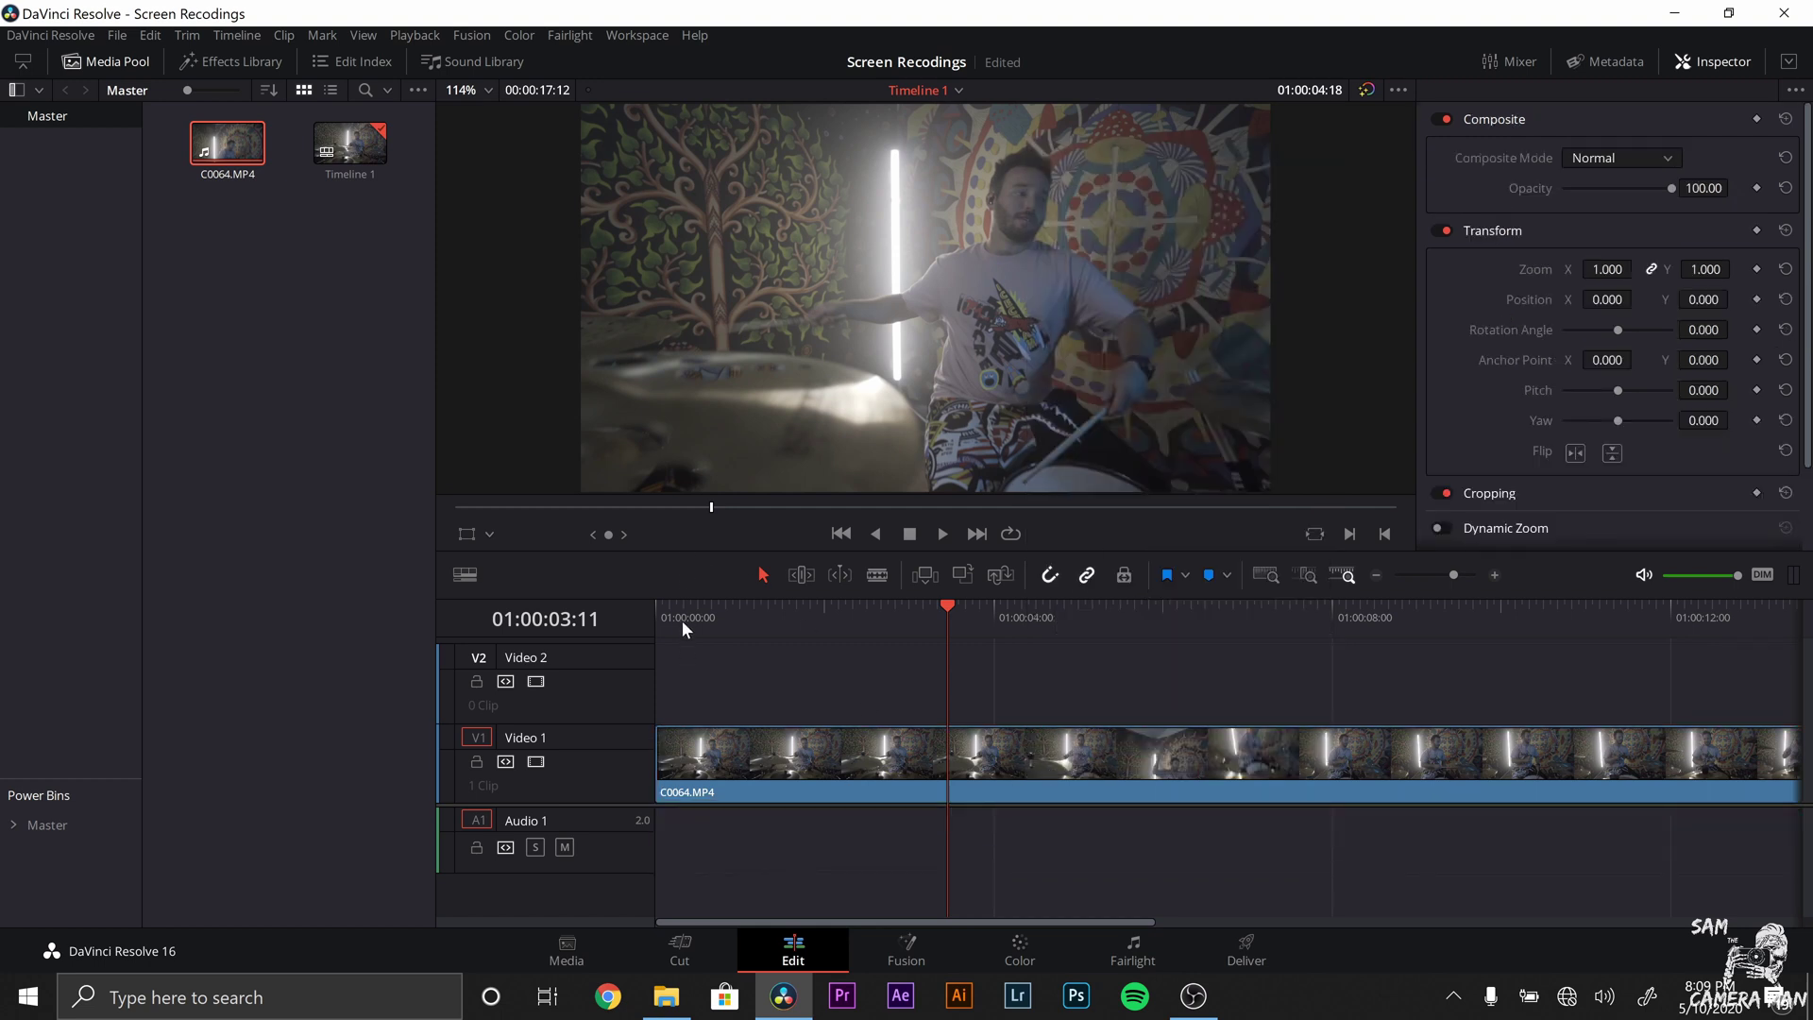
Step: Play the video clip from the timeline start to review it
left_click_drag(681, 621, 647, 616)
key("space")
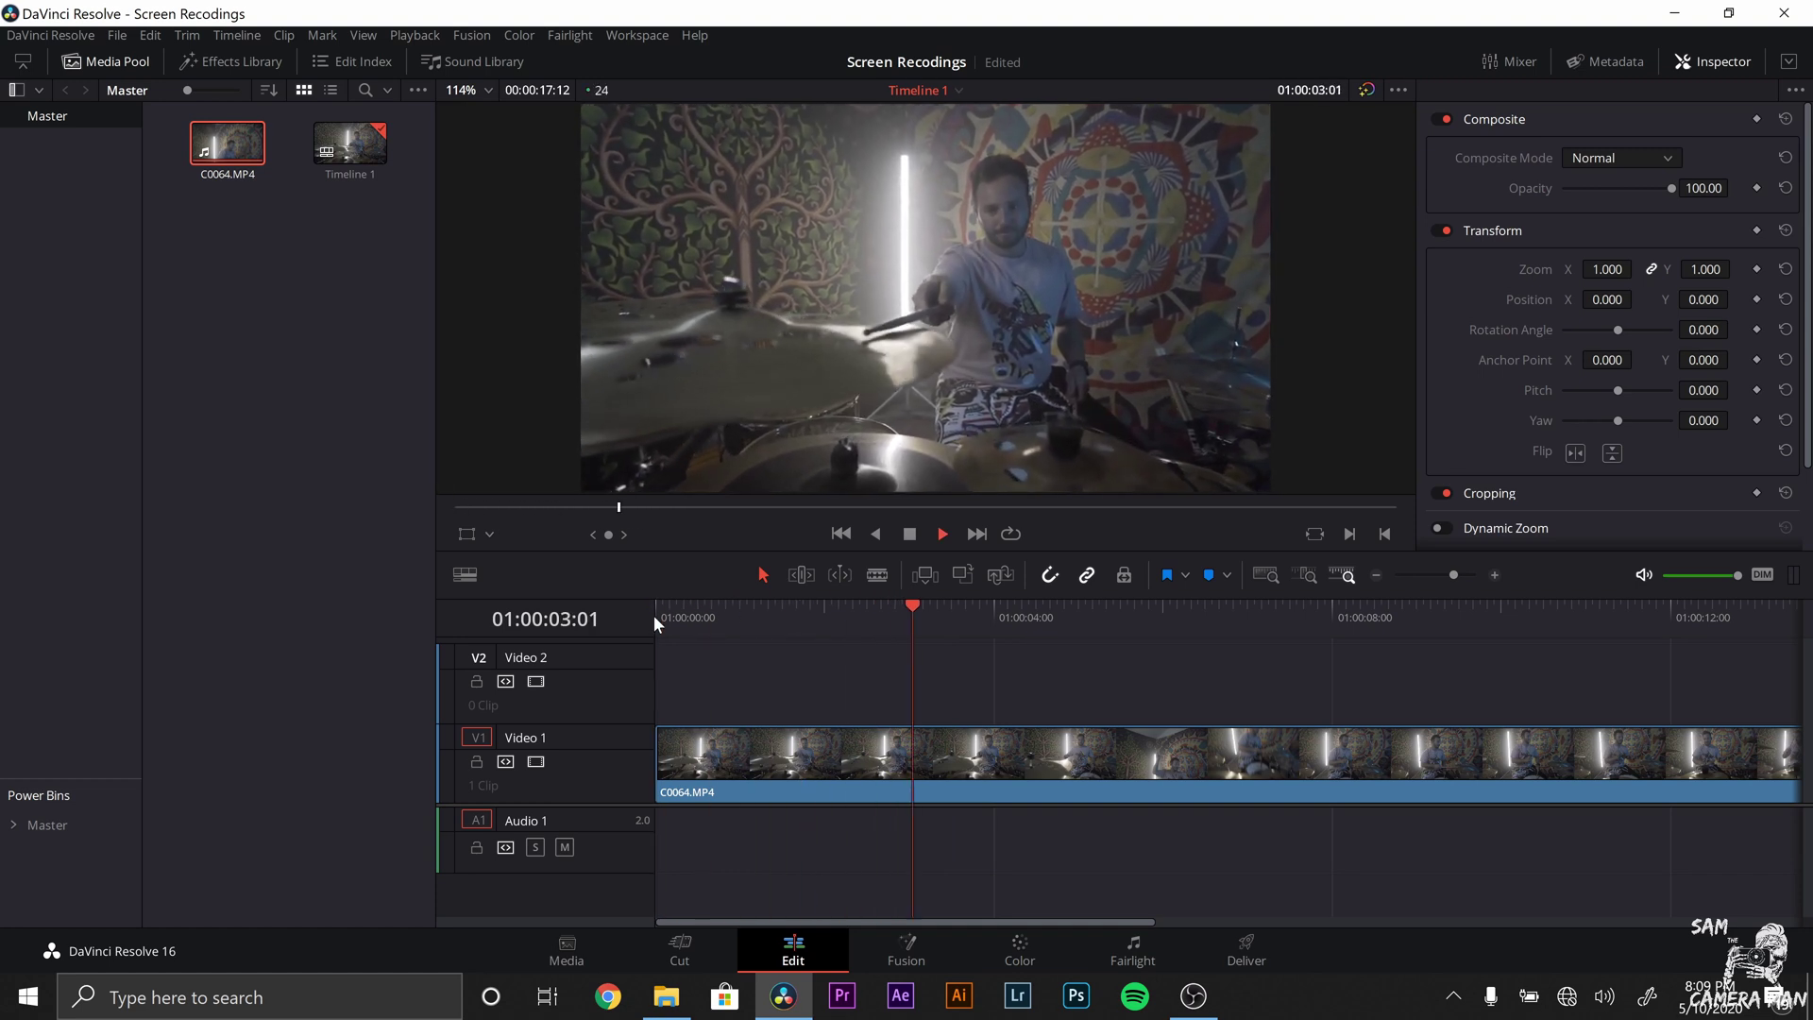
key("space")
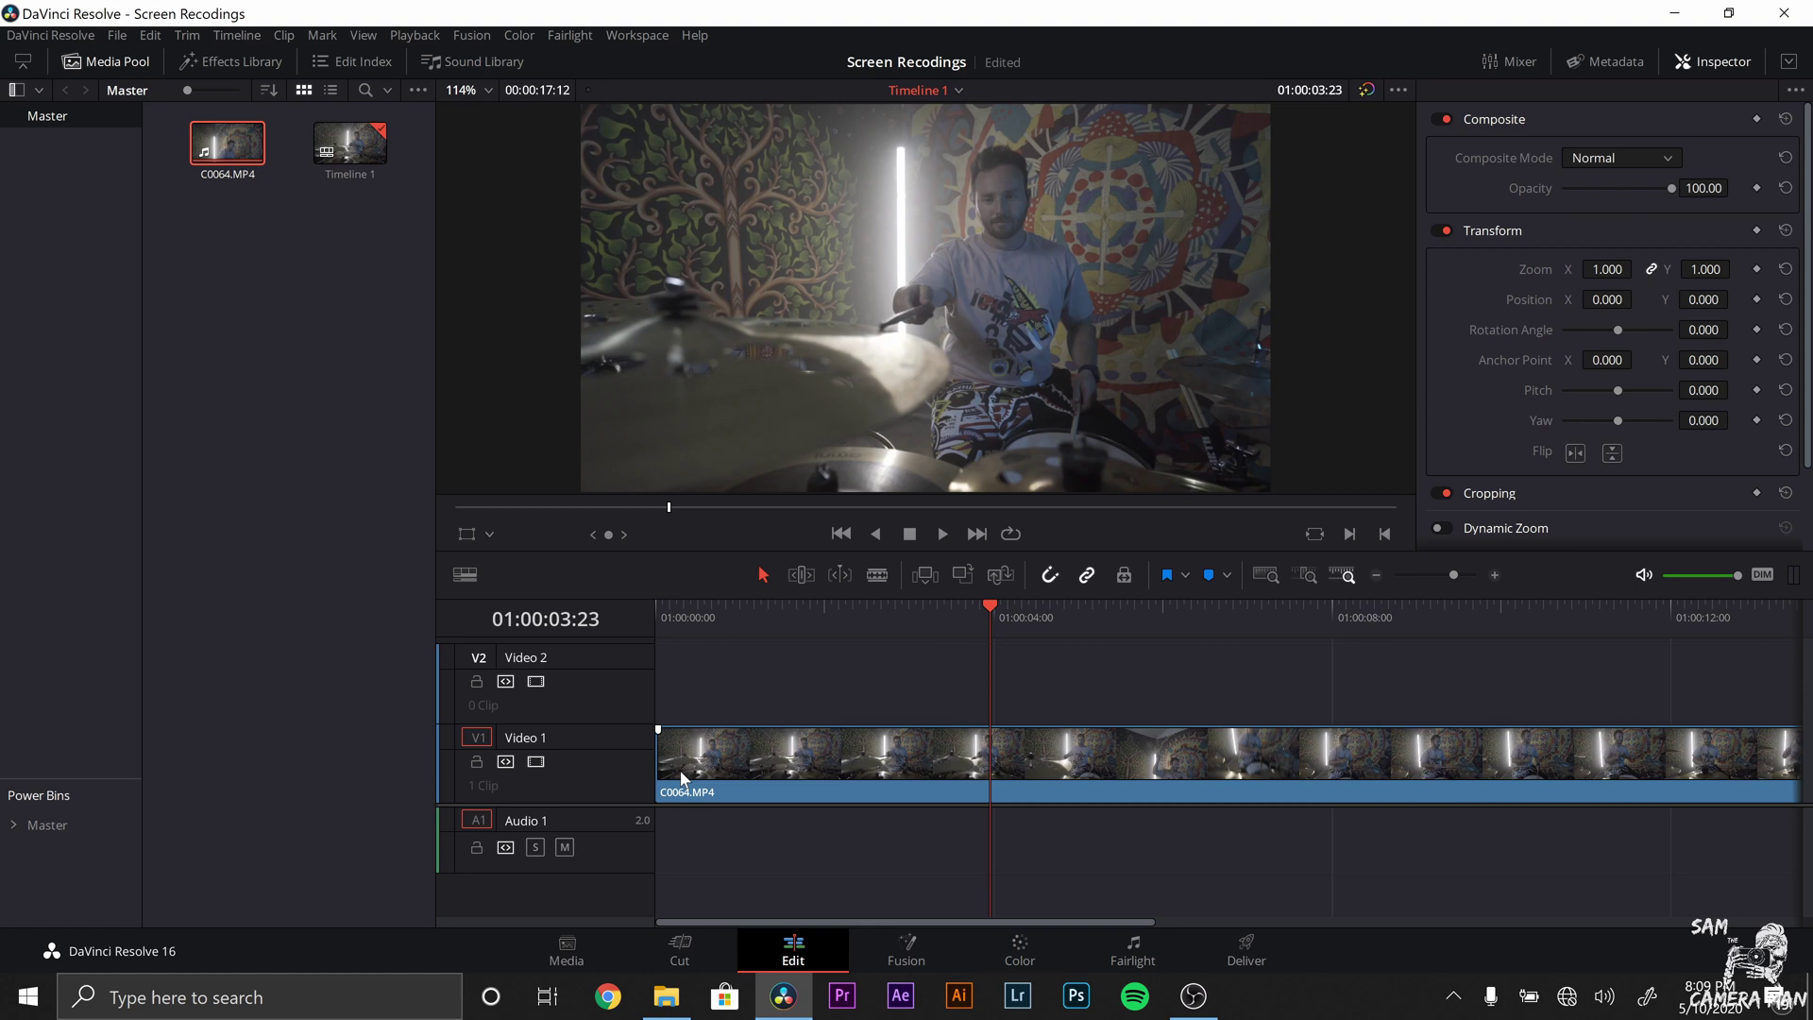
key("space")
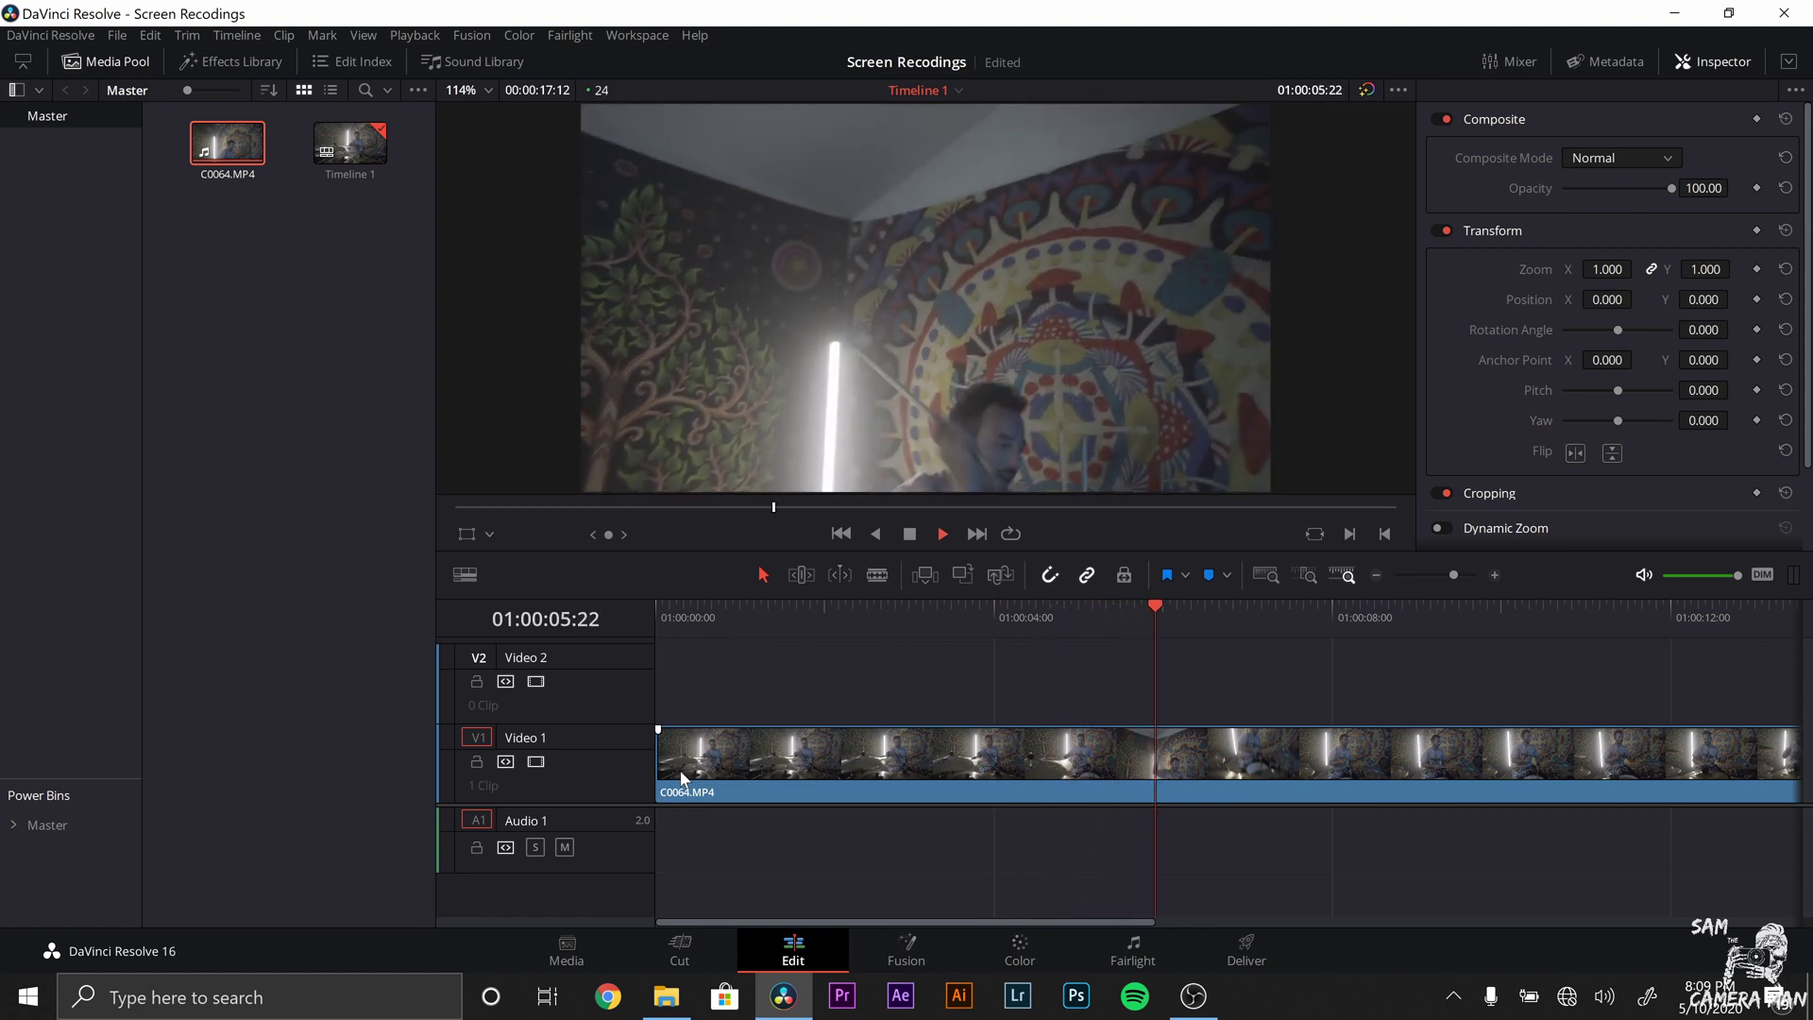
key("space")
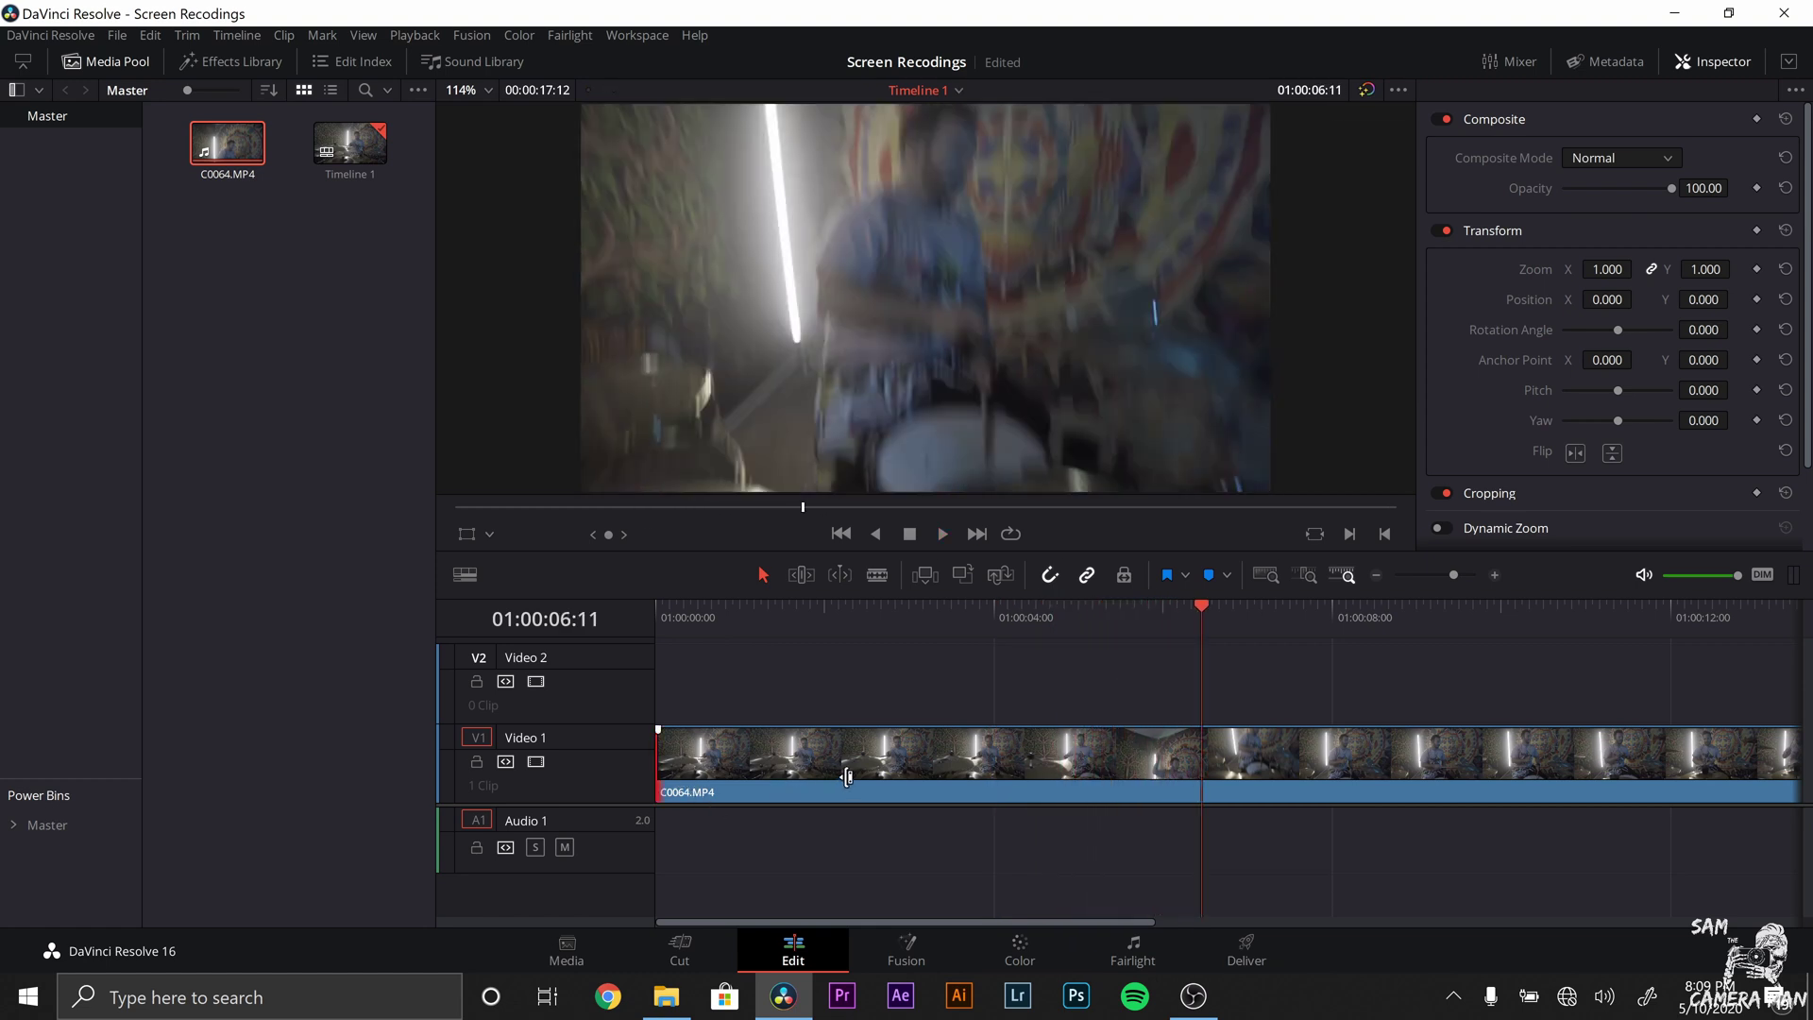
Step: Trim the clip's opening frames, move it to 01:00:00:00, and preview it
left_click_drag(848, 776, 755, 780)
left_click(665, 635)
key("space")
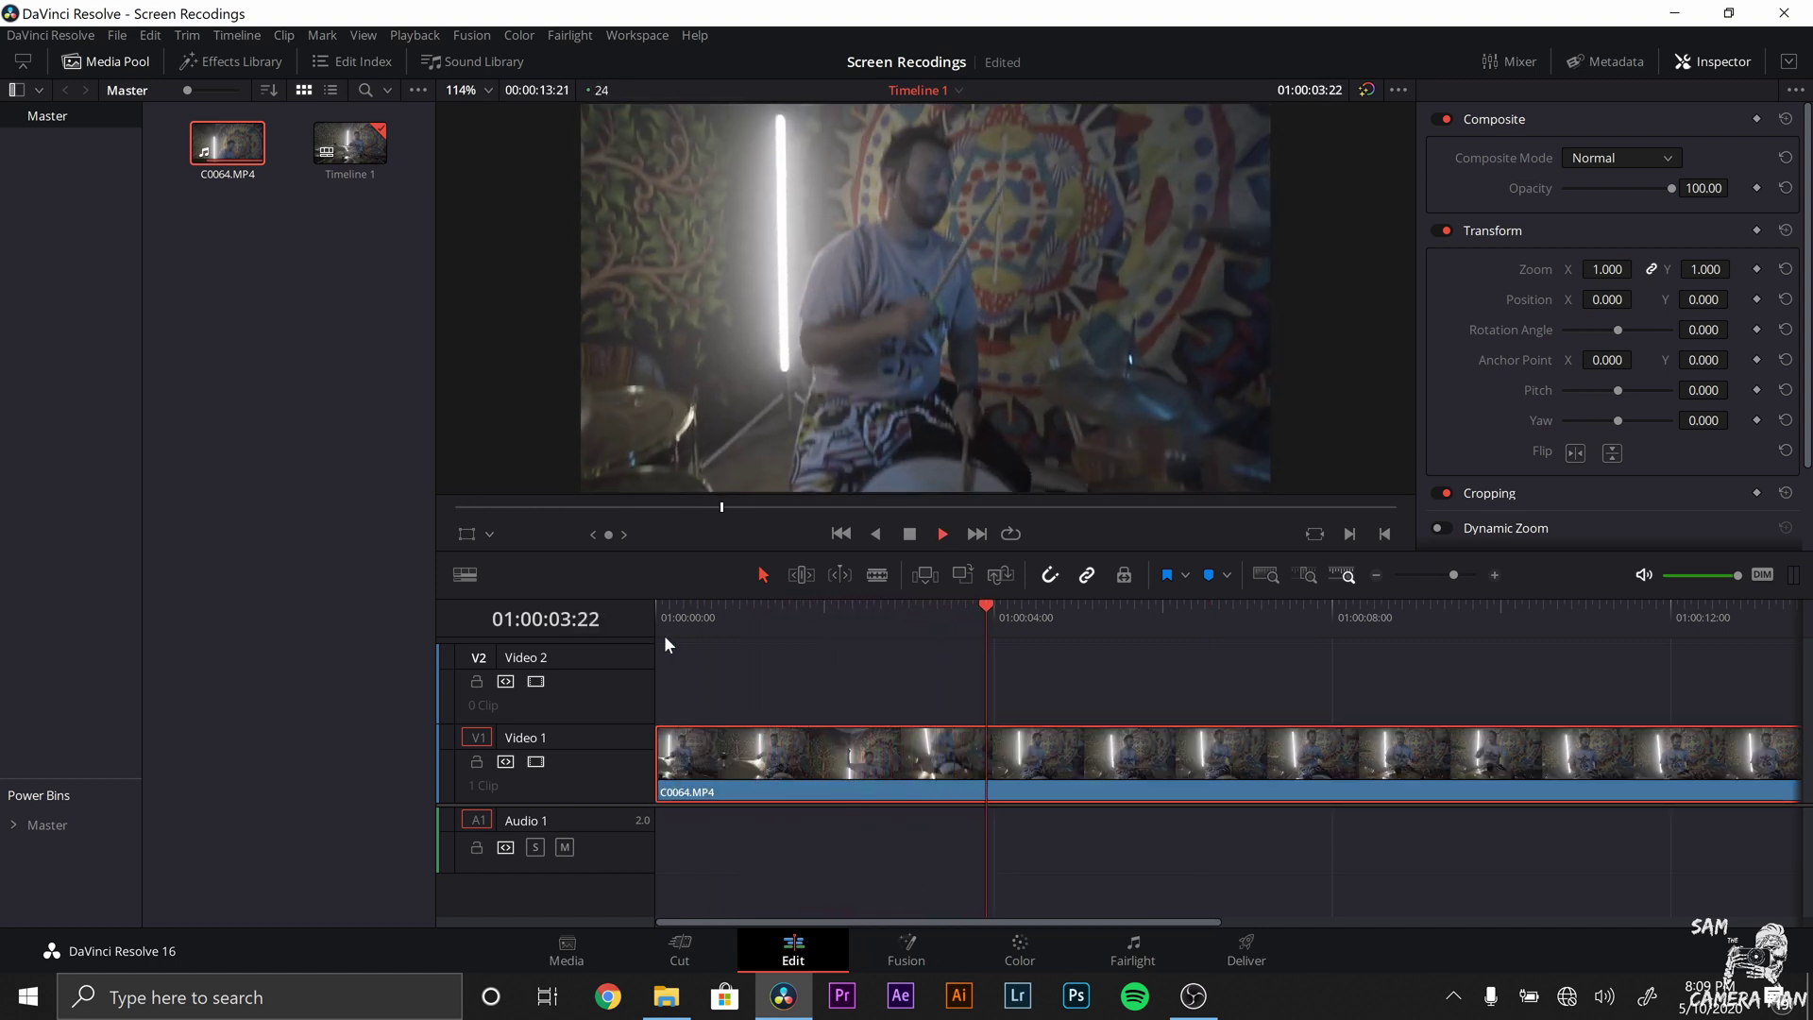
key("space")
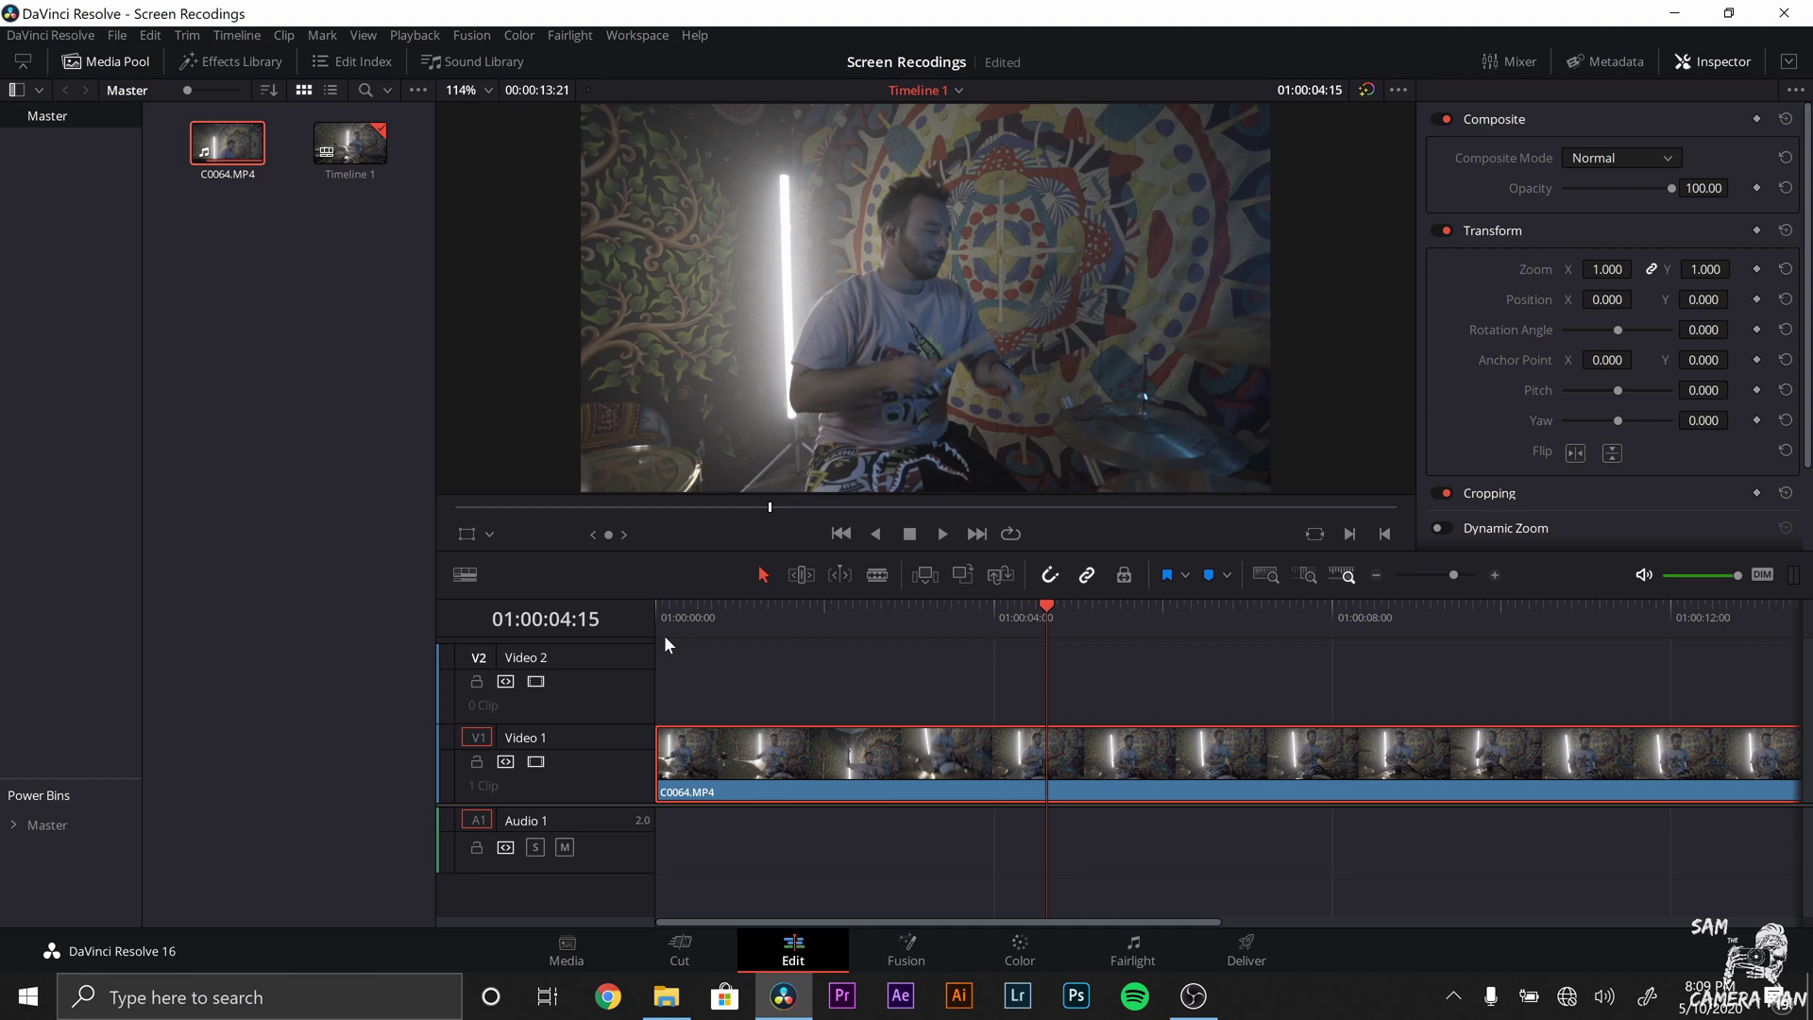
Step: Set the clip speed to 250% and play back the shortened 00:00:05:13 clip
left_click(683, 639)
right_click(796, 778)
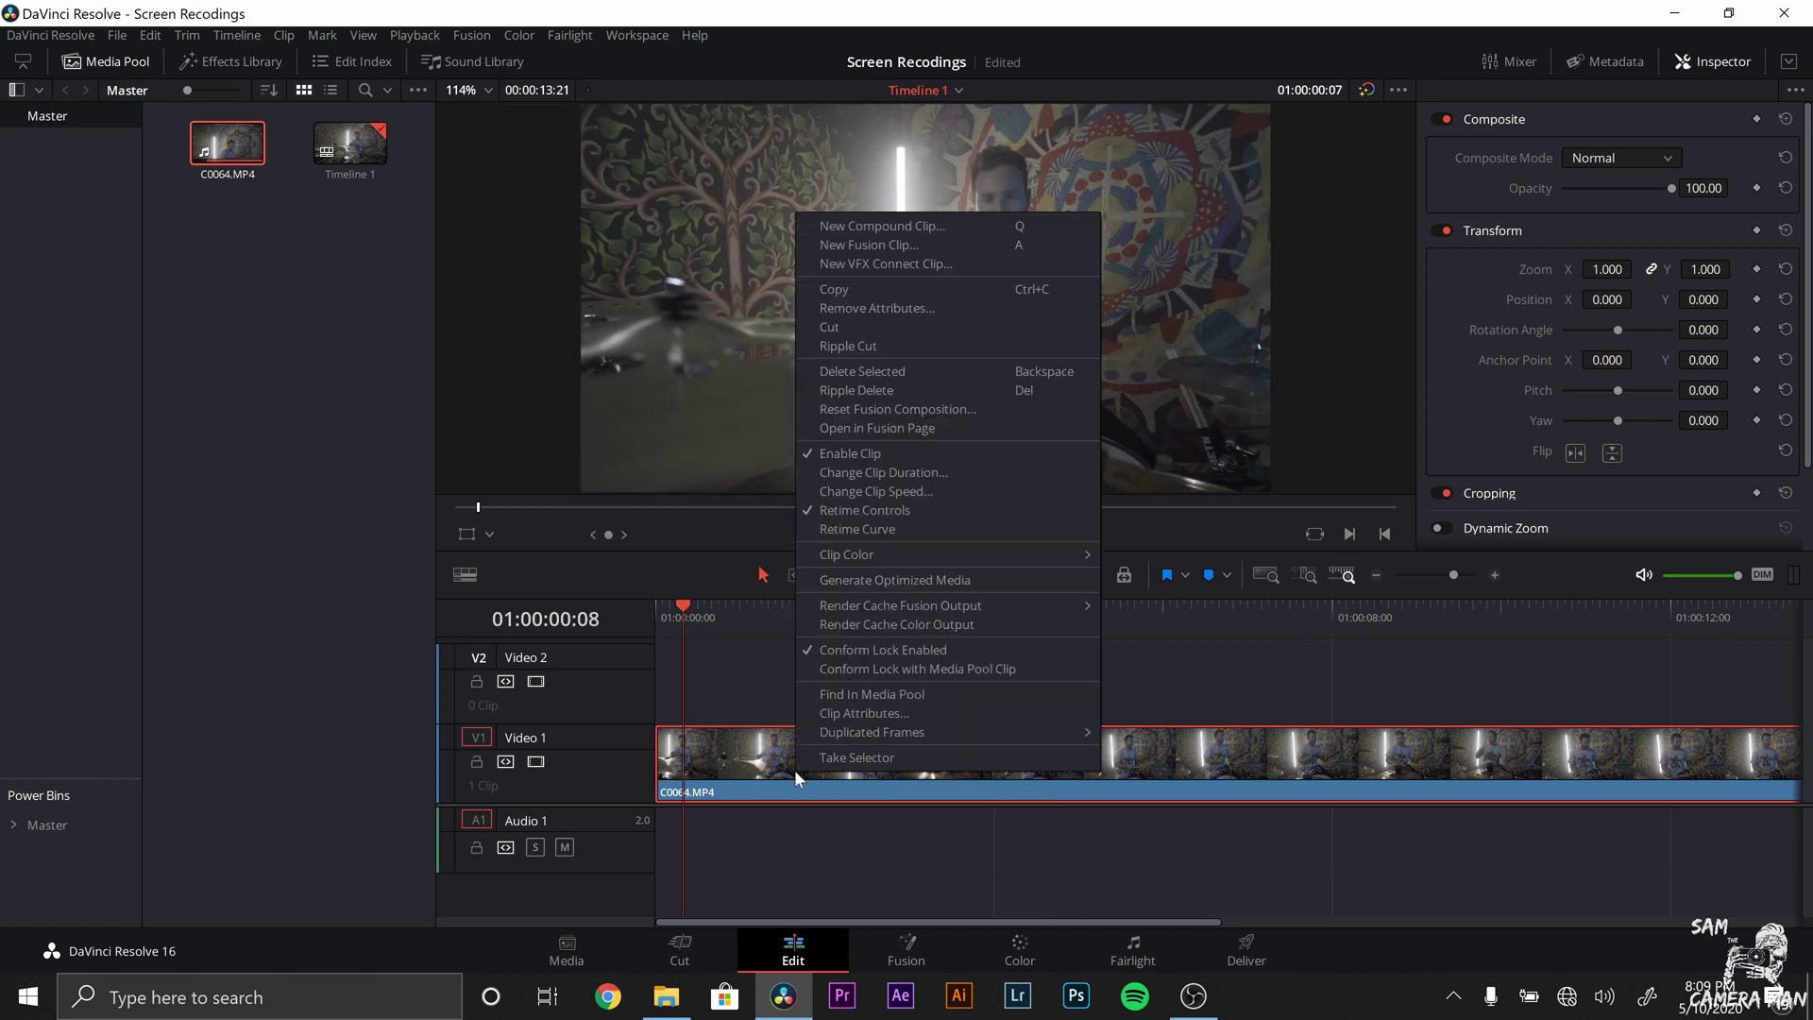
left_click(850, 491)
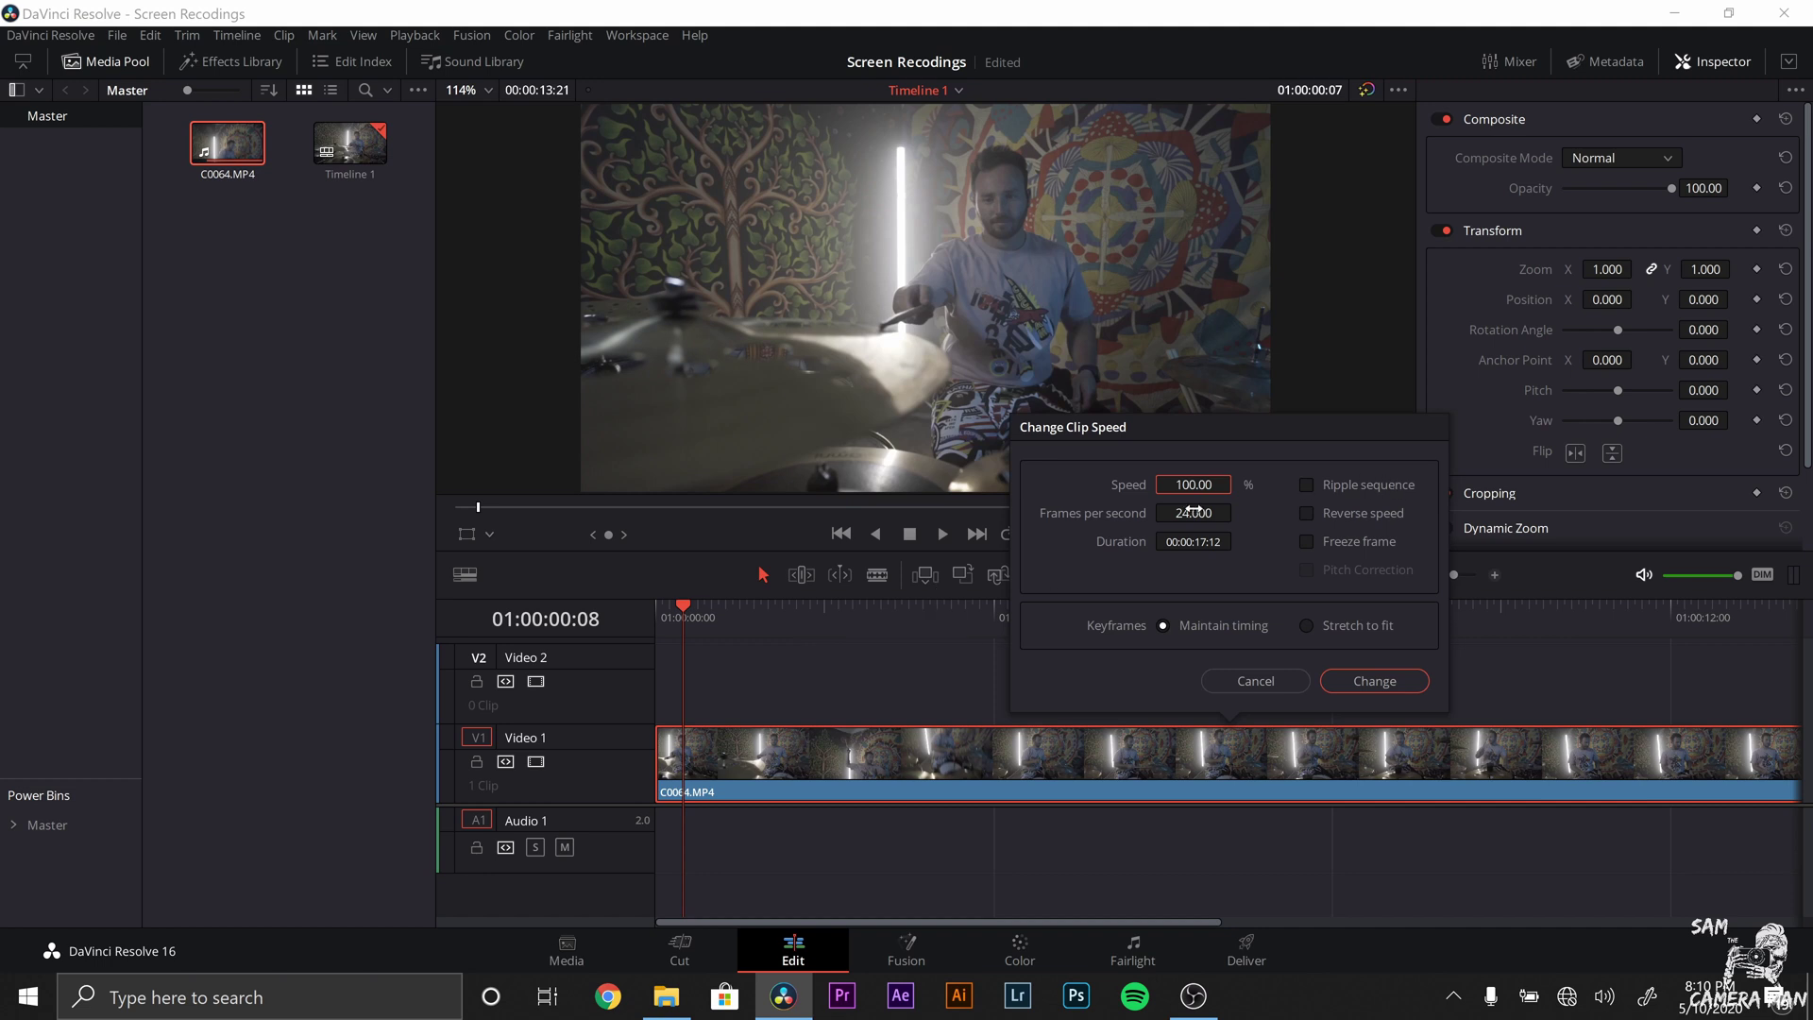
type("250")
key("Return")
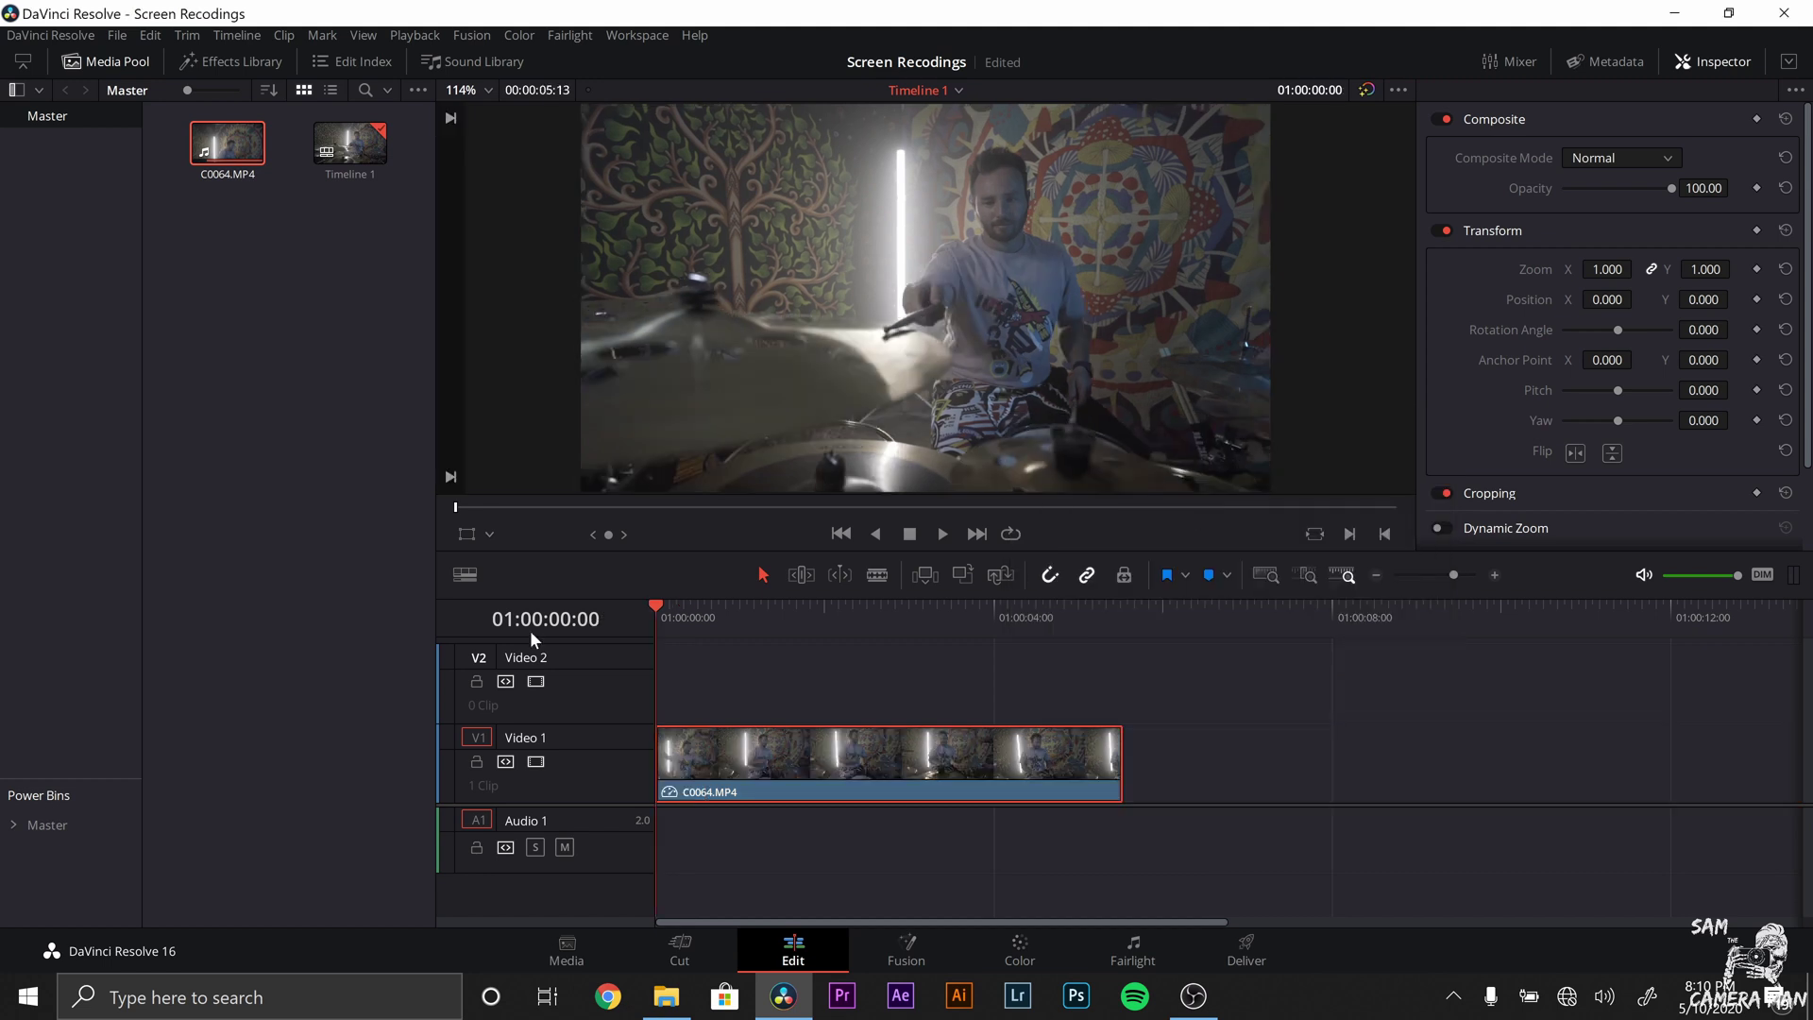
key("space")
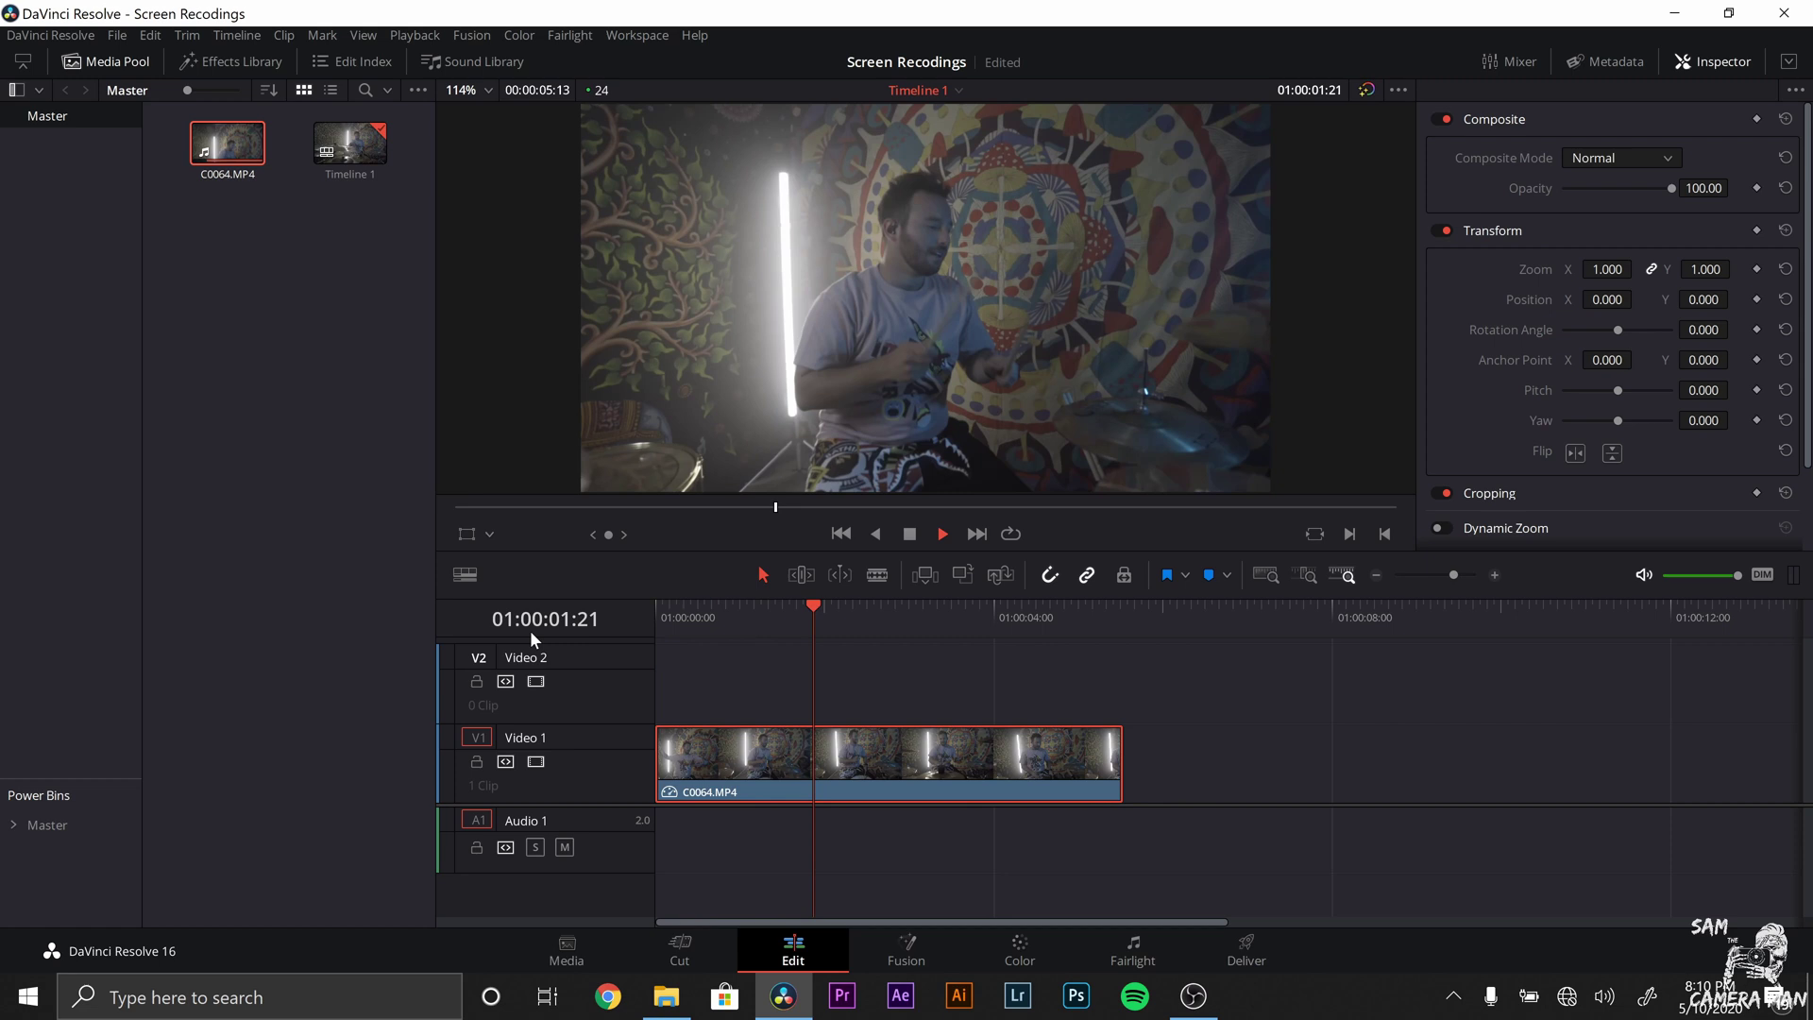
key("space")
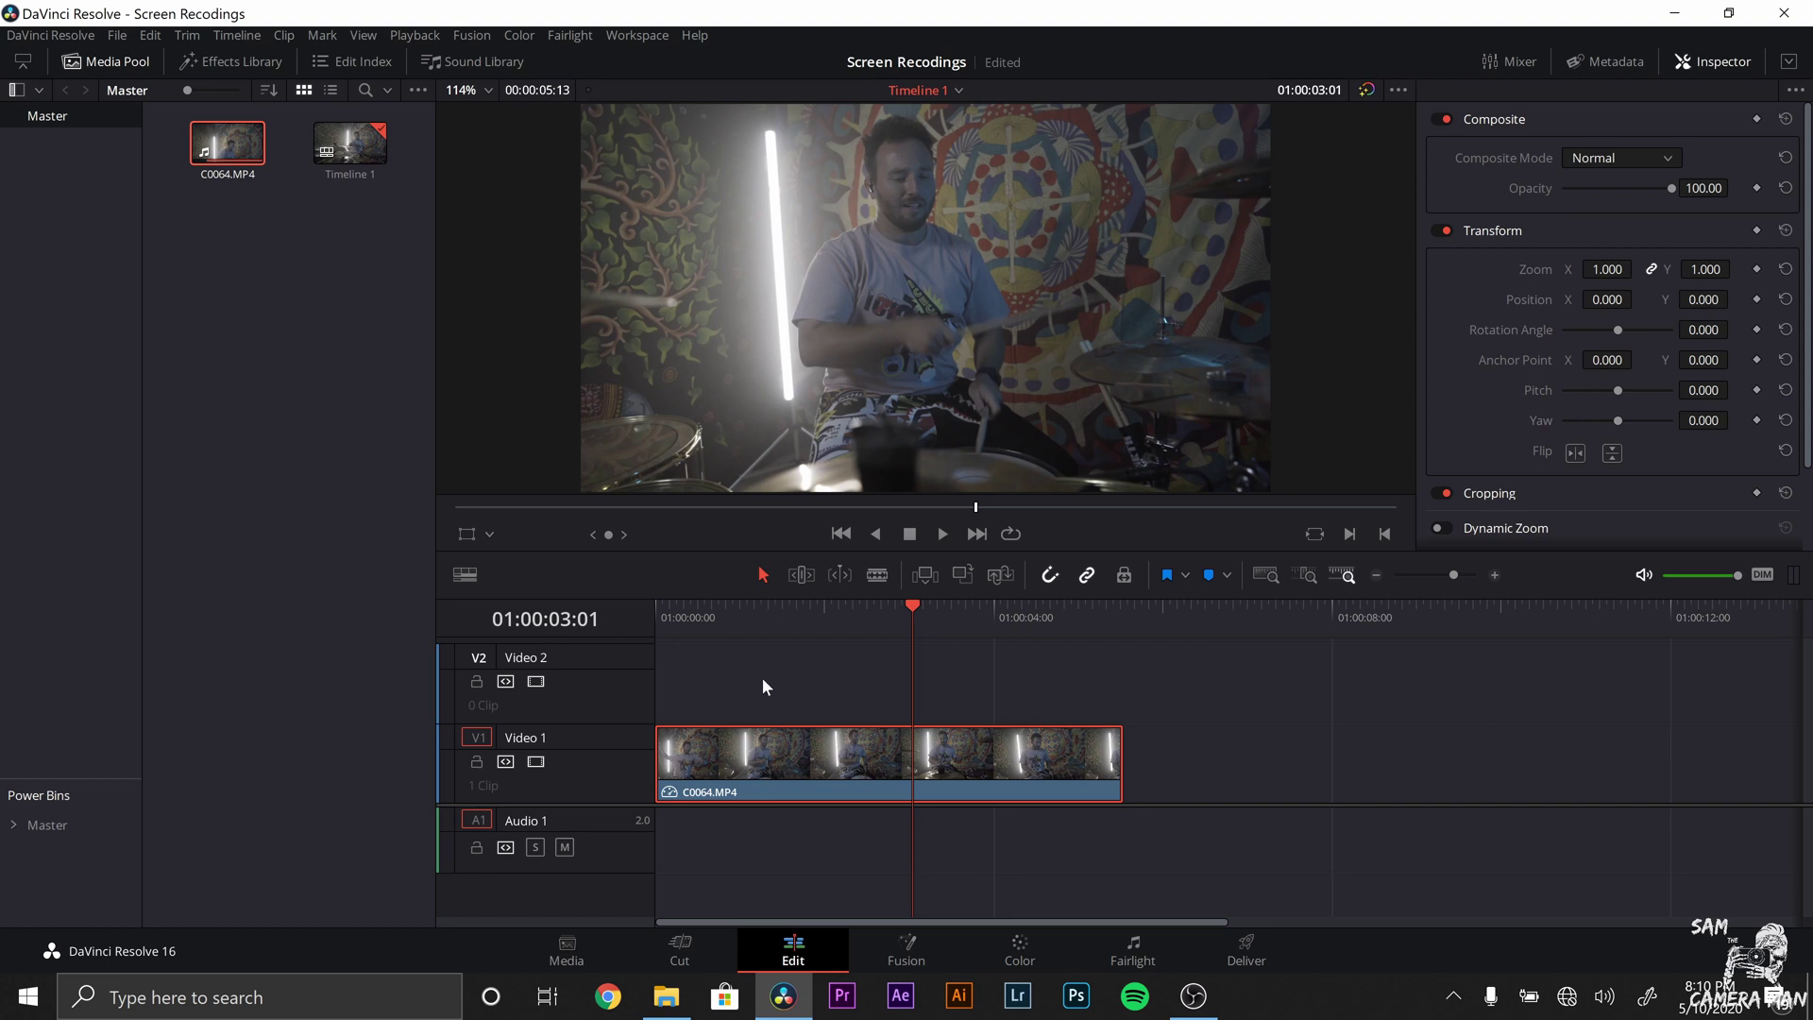
left_click_drag(675, 625, 714, 626)
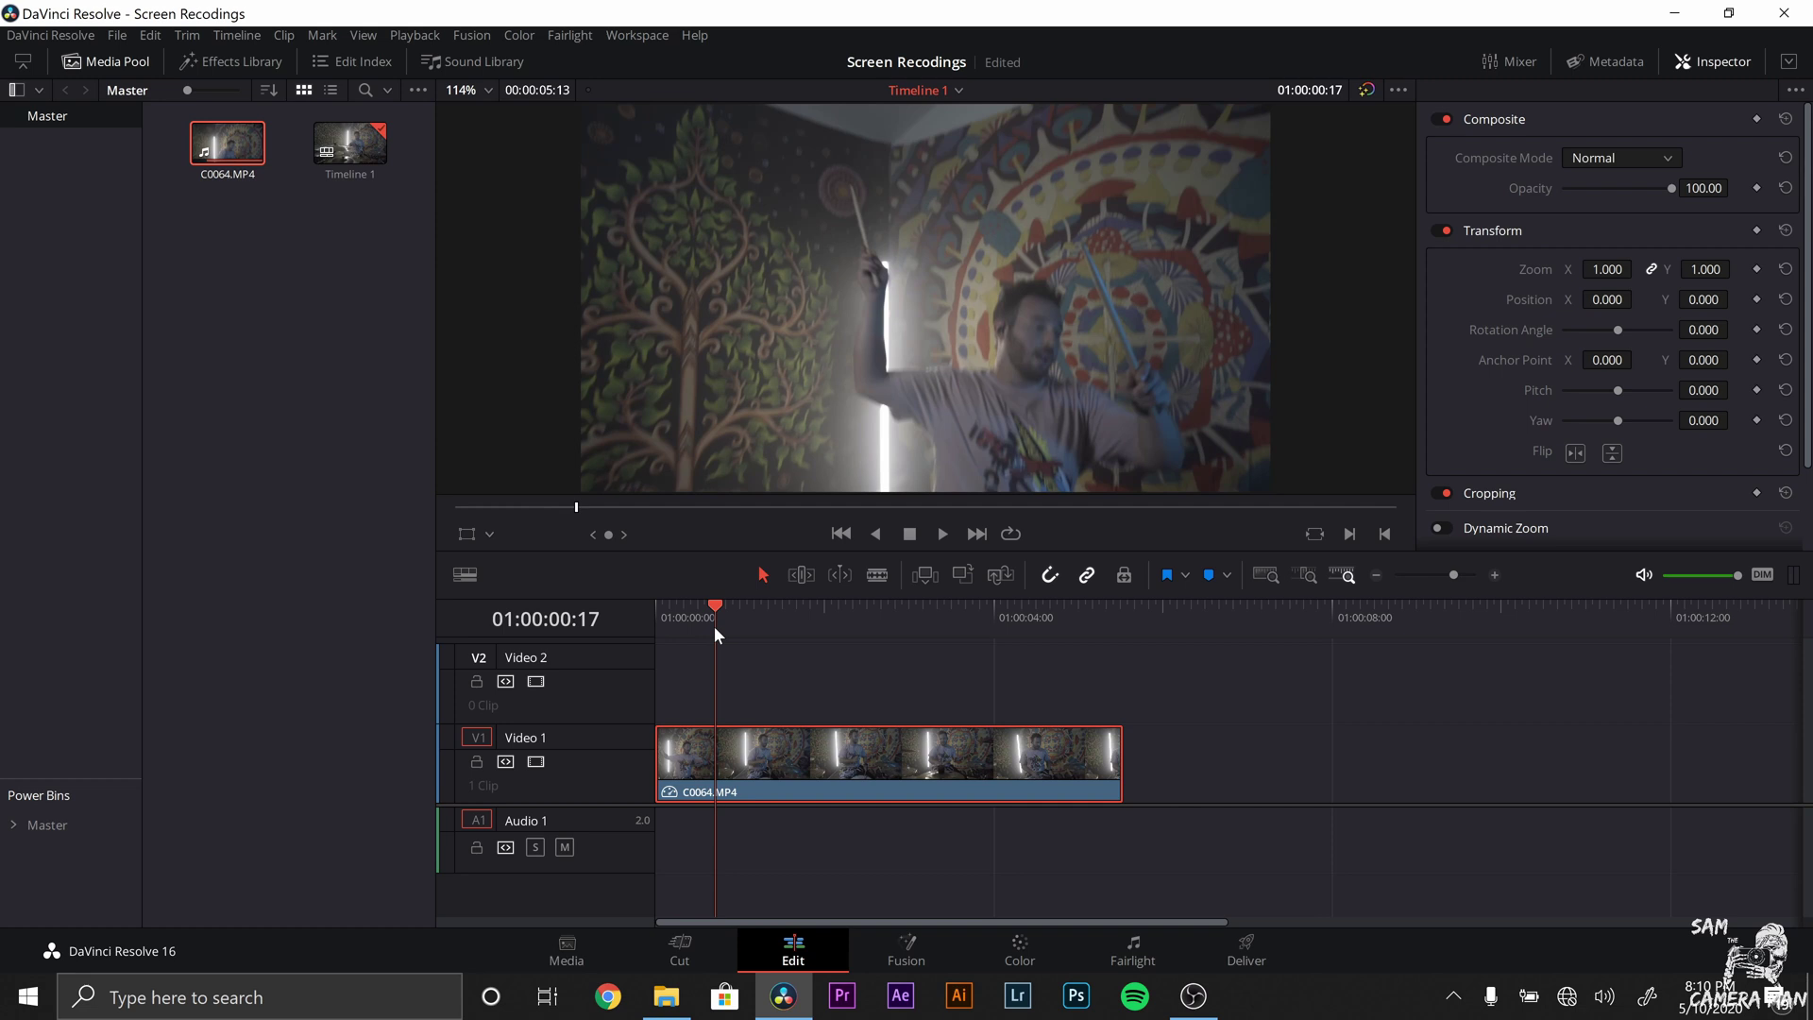
Step: Show the clip's Retime Frame curve, shrinking the viewer and heightening the track to fit it
right_click(791, 749)
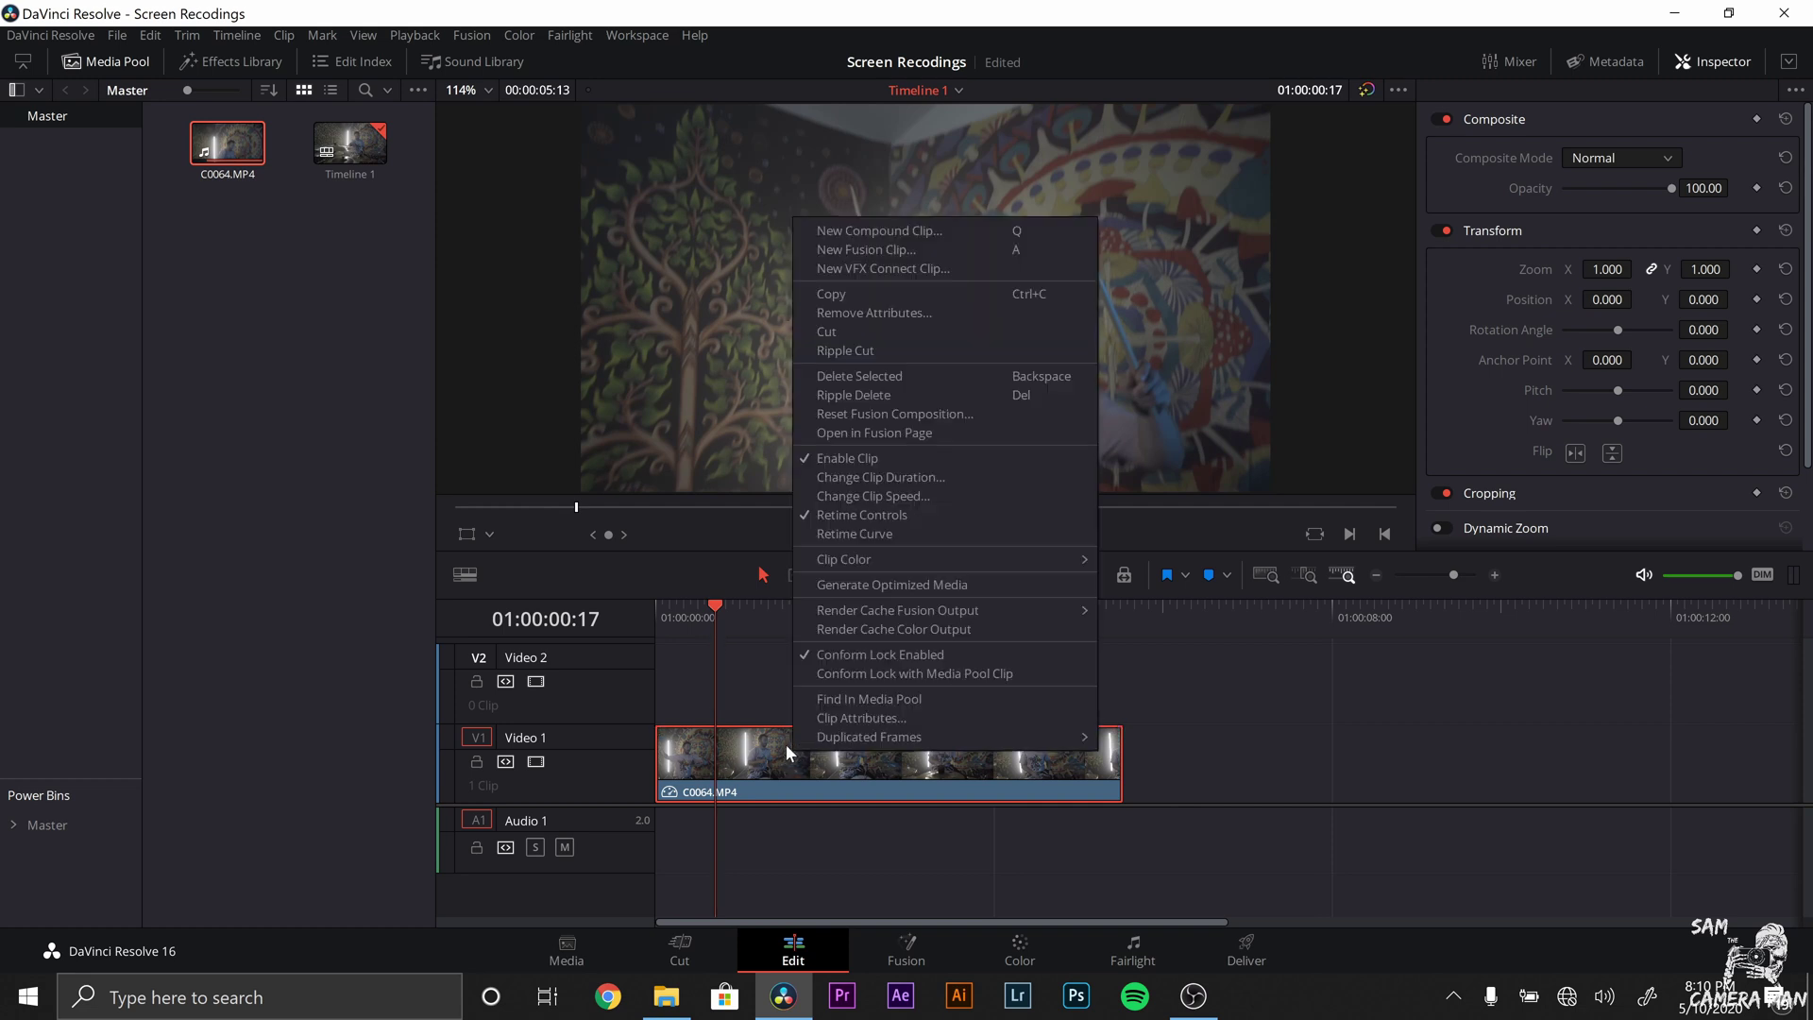
left_click(841, 536)
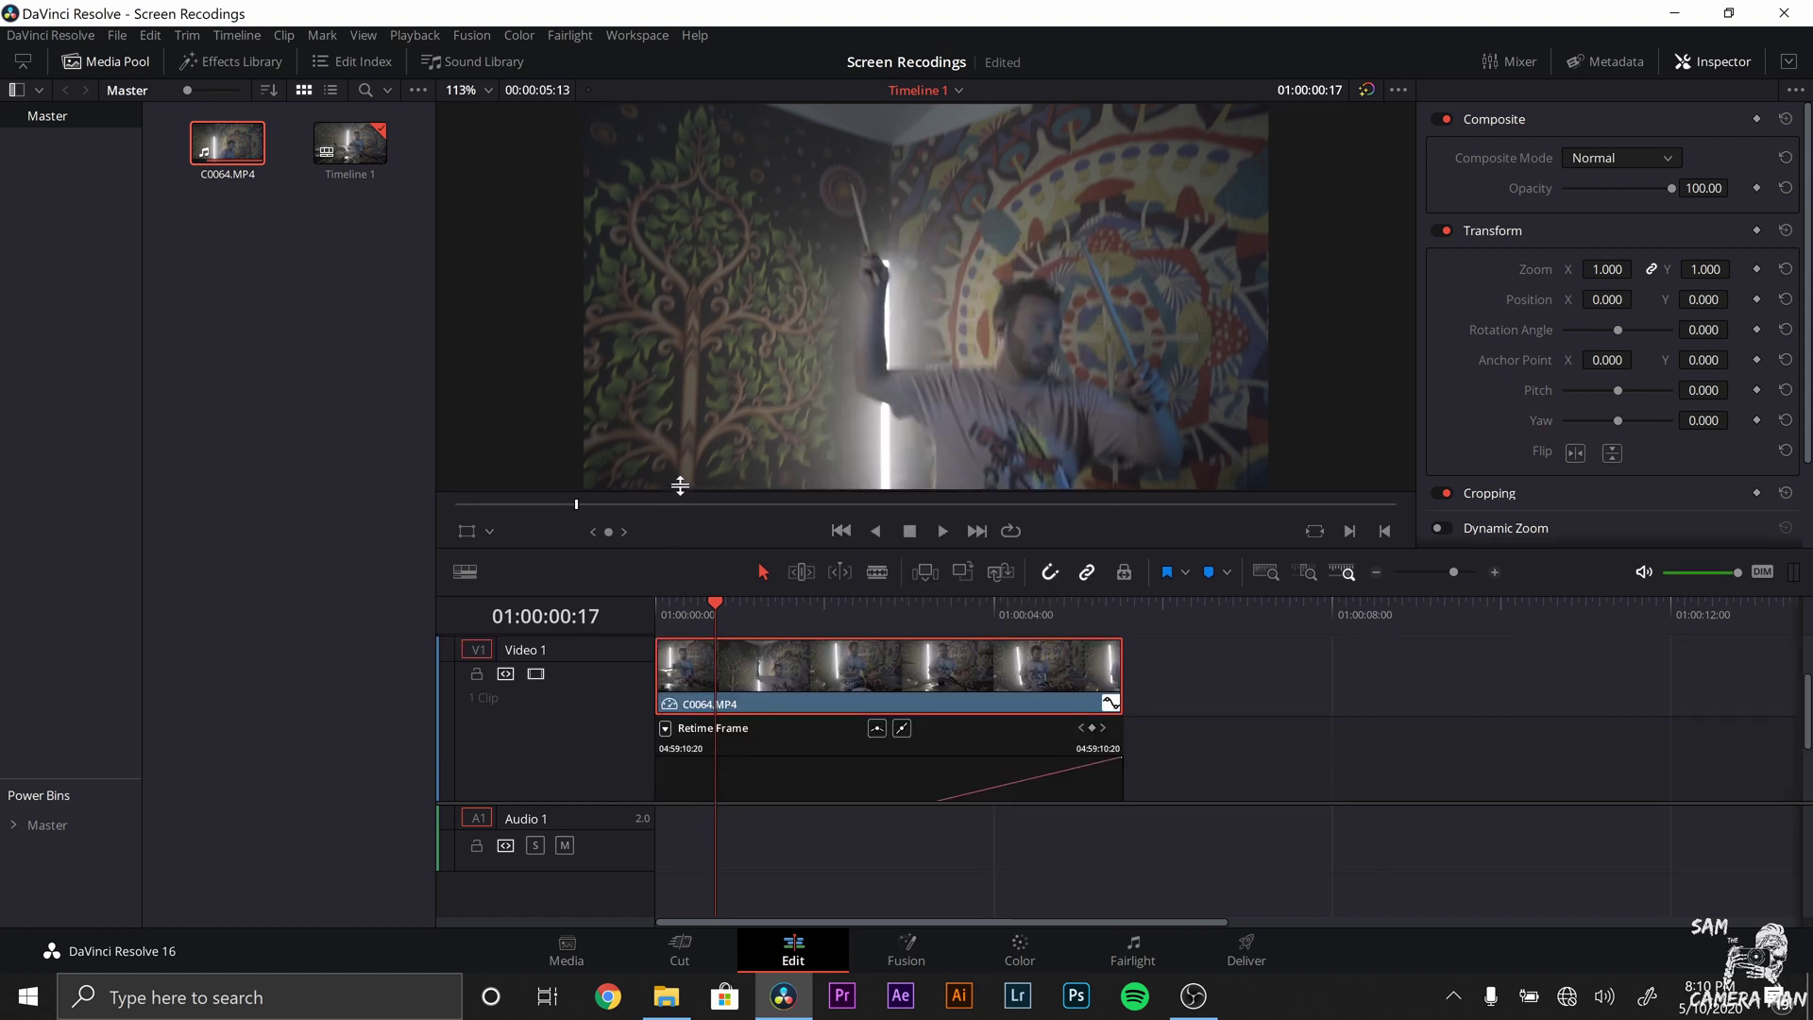
left_click_drag(758, 556, 634, 482)
left_click_drag(591, 769, 574, 840)
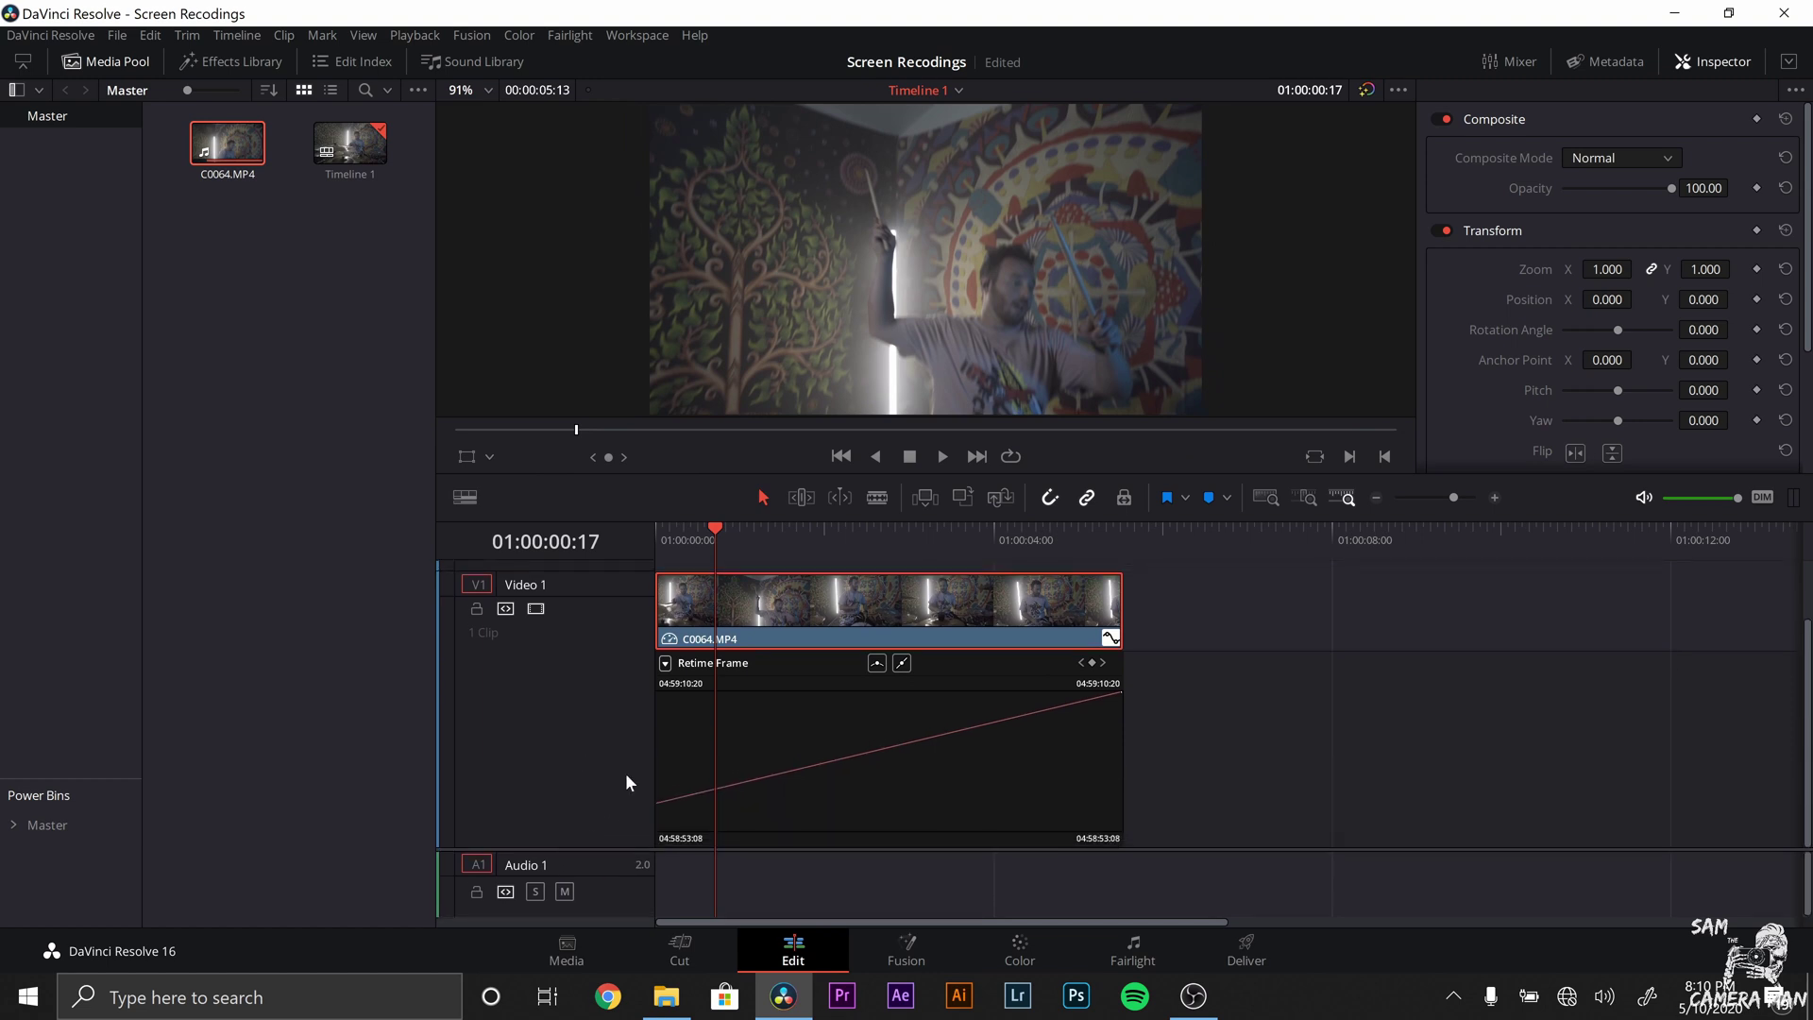
Step: Swap the graph from Retime Frame to Retime Speed and drag the speed line to 540%
left_click(665, 664)
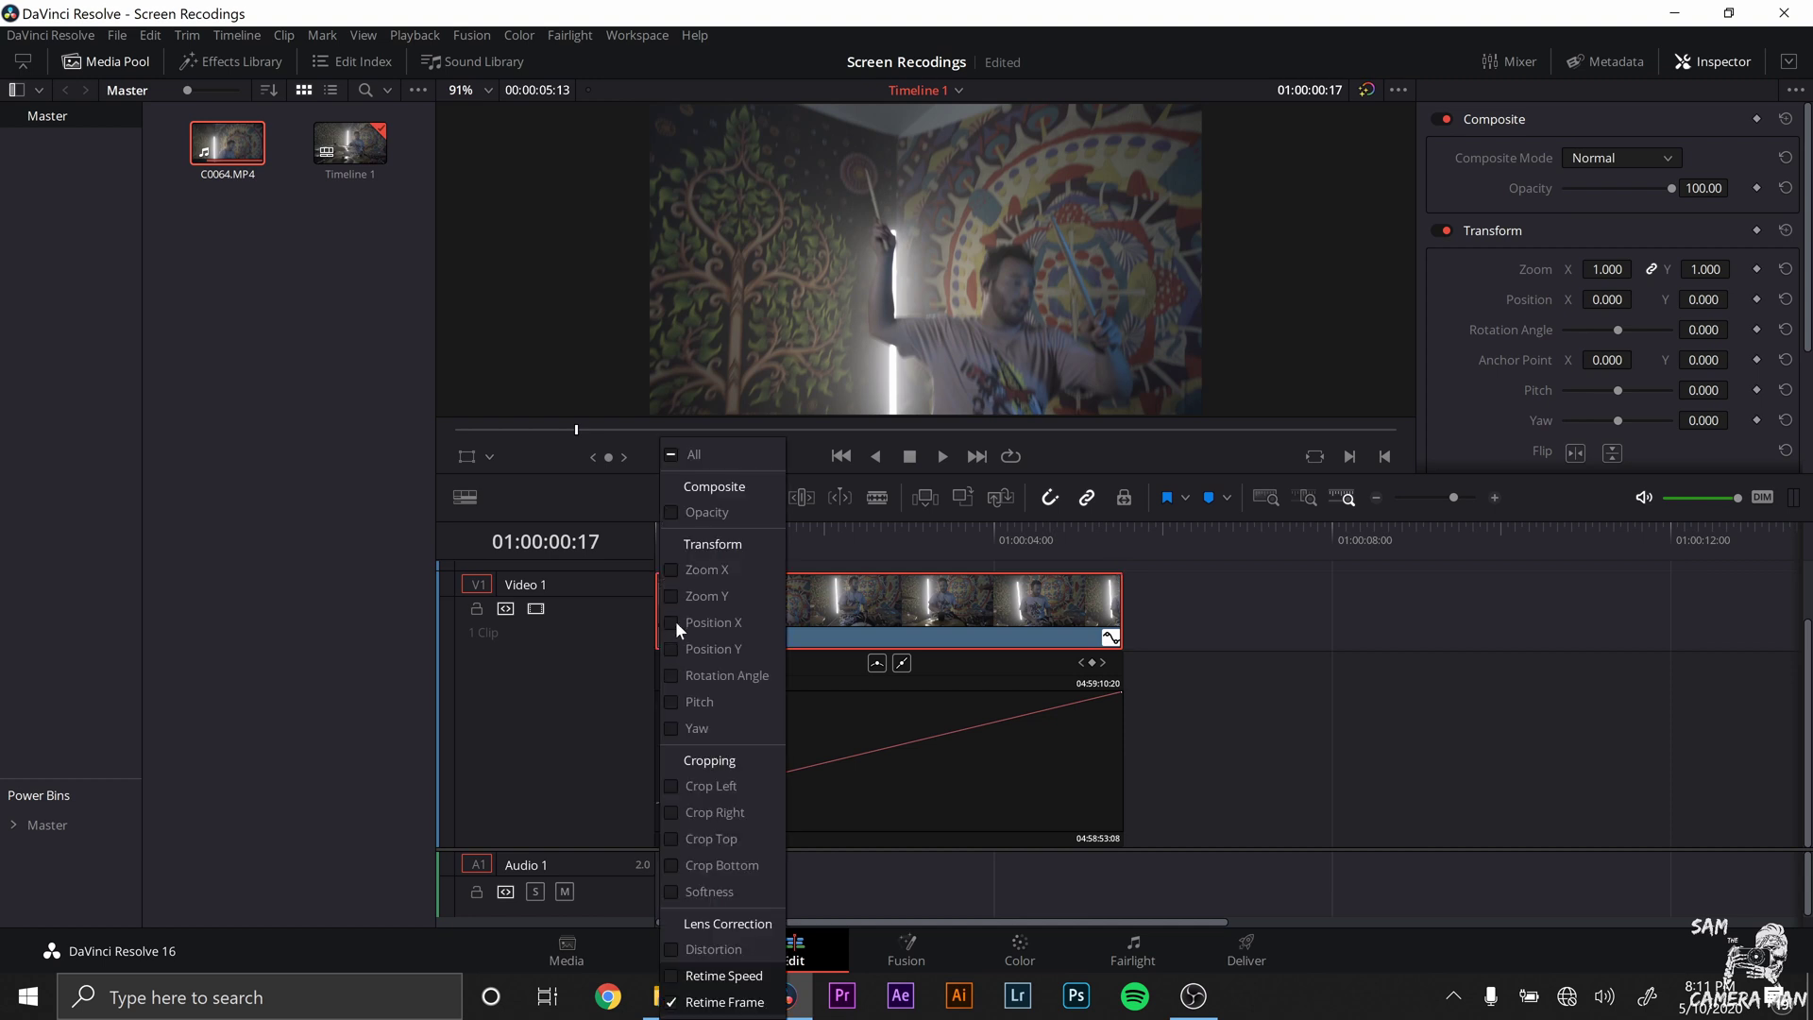
left_click(673, 1004)
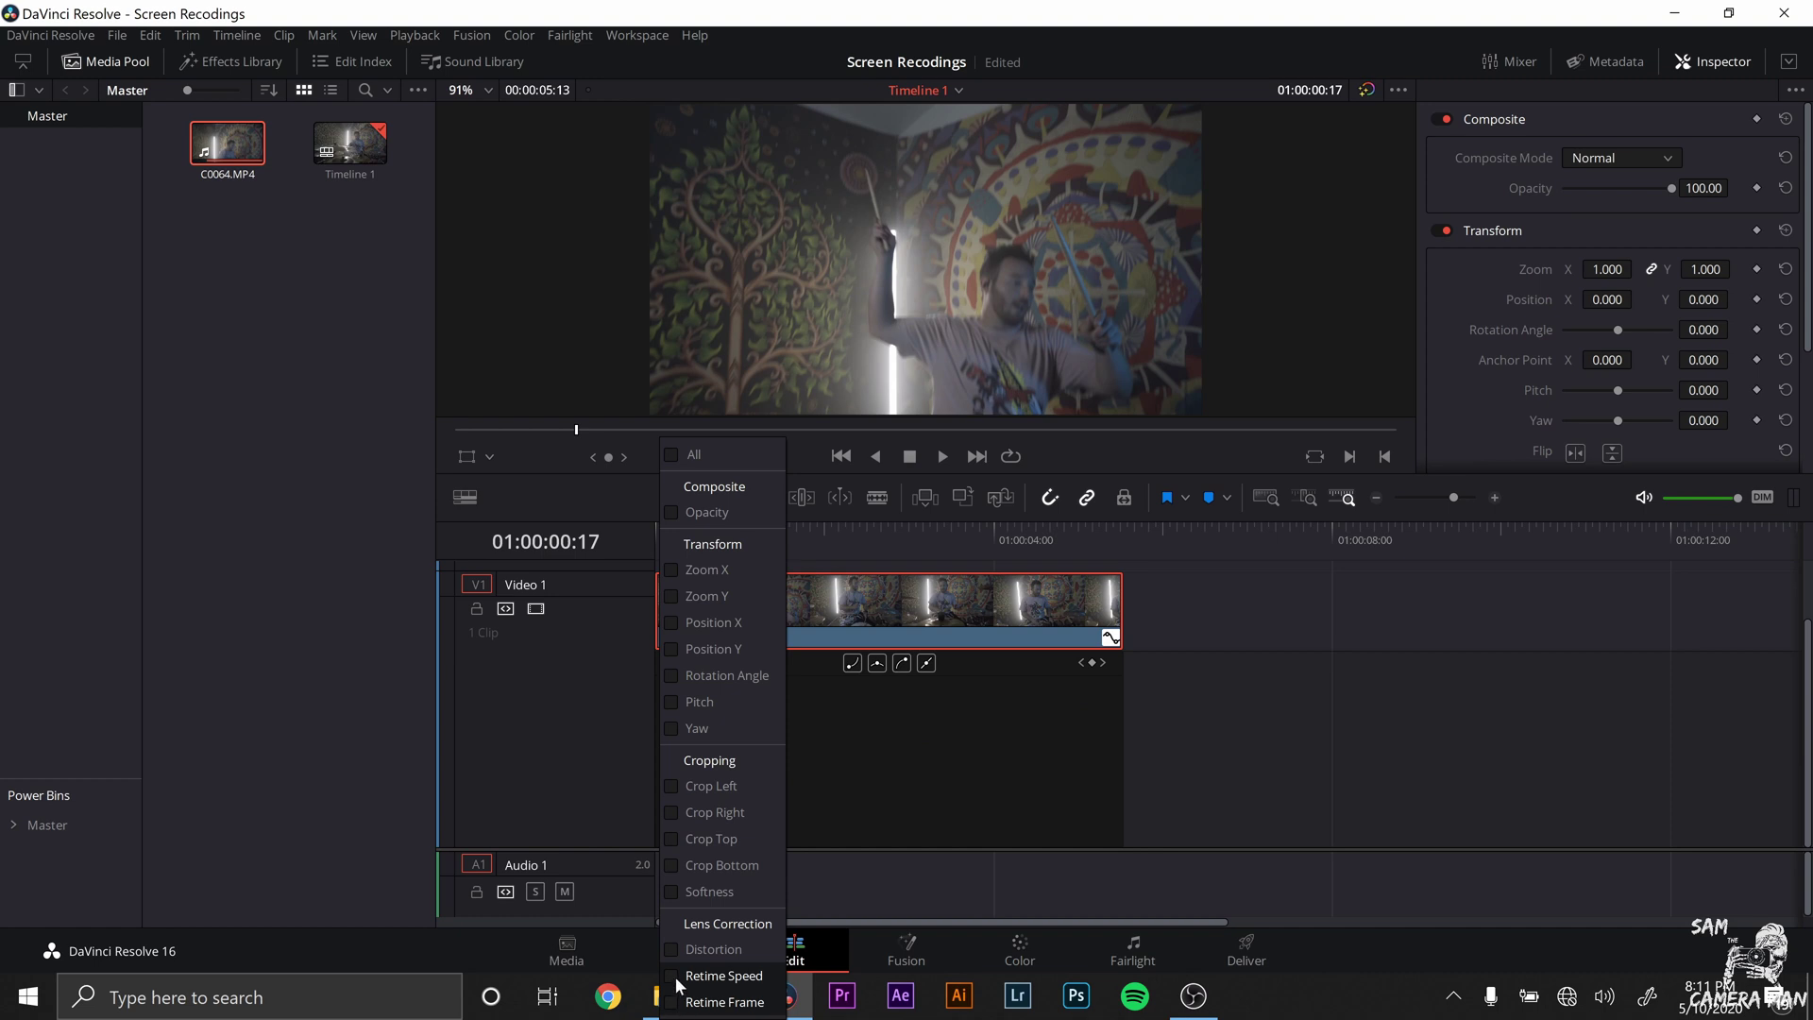
left_click(672, 976)
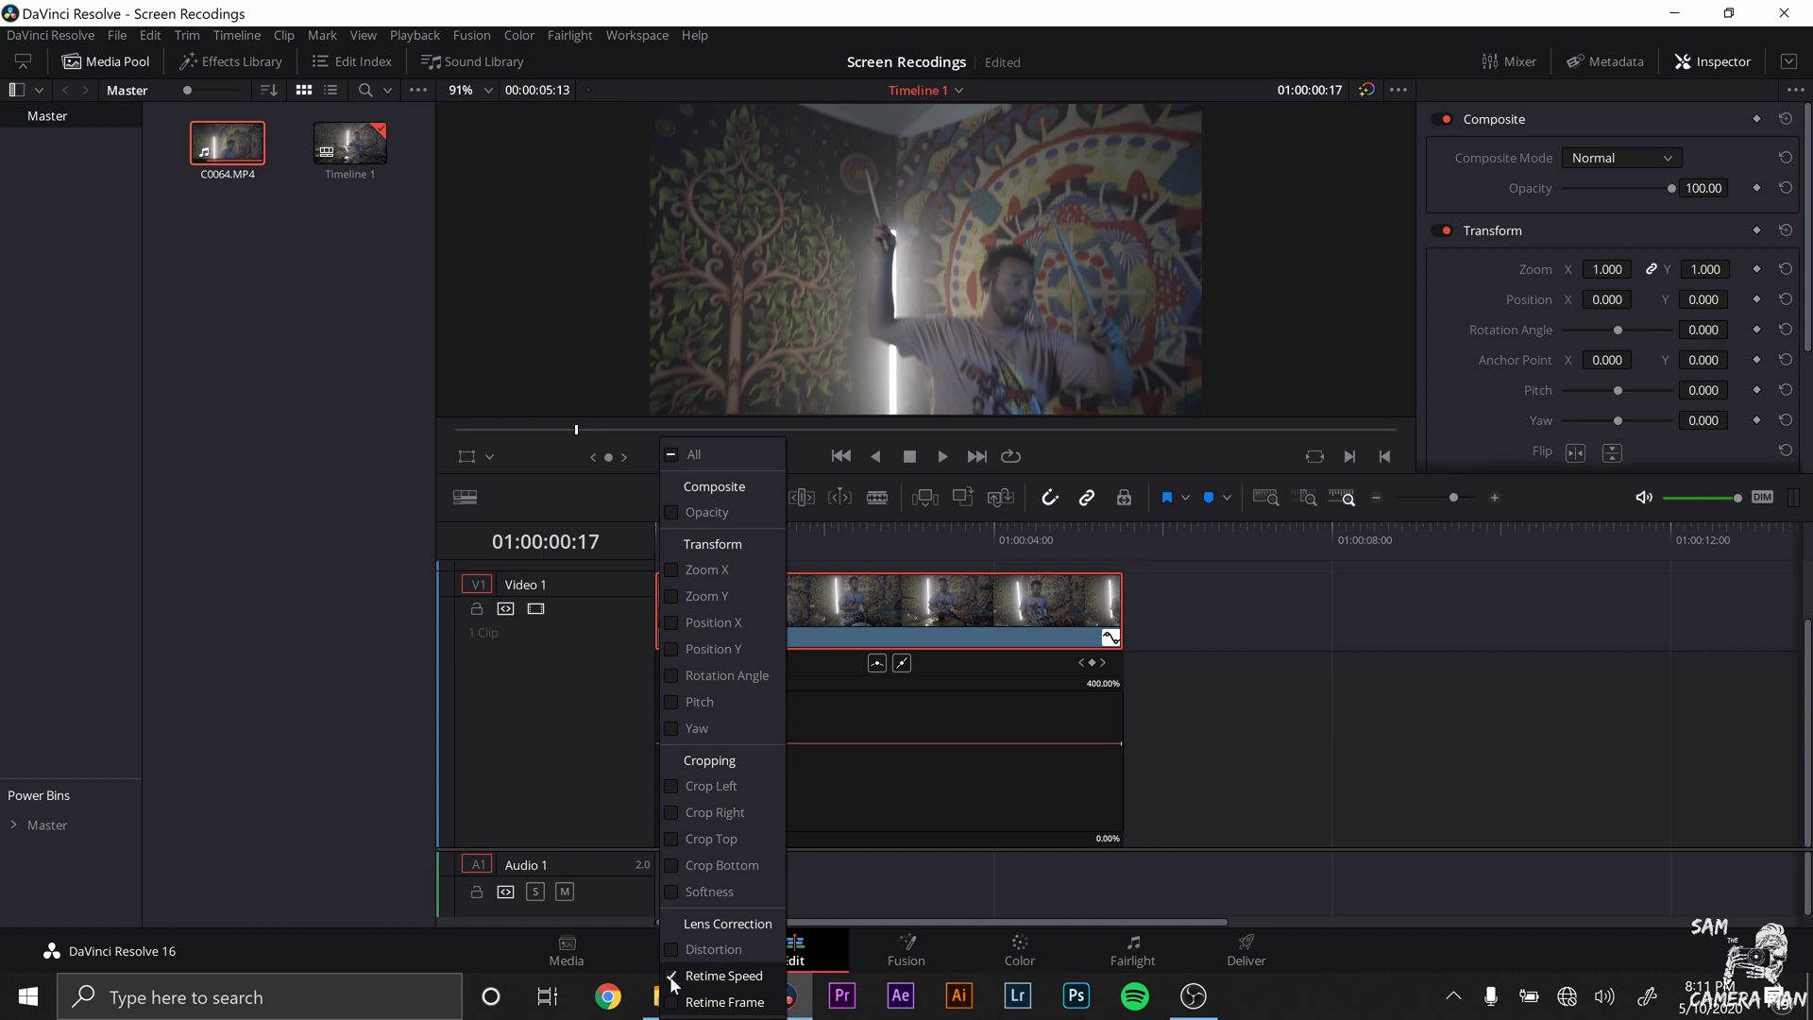
left_click(1237, 705)
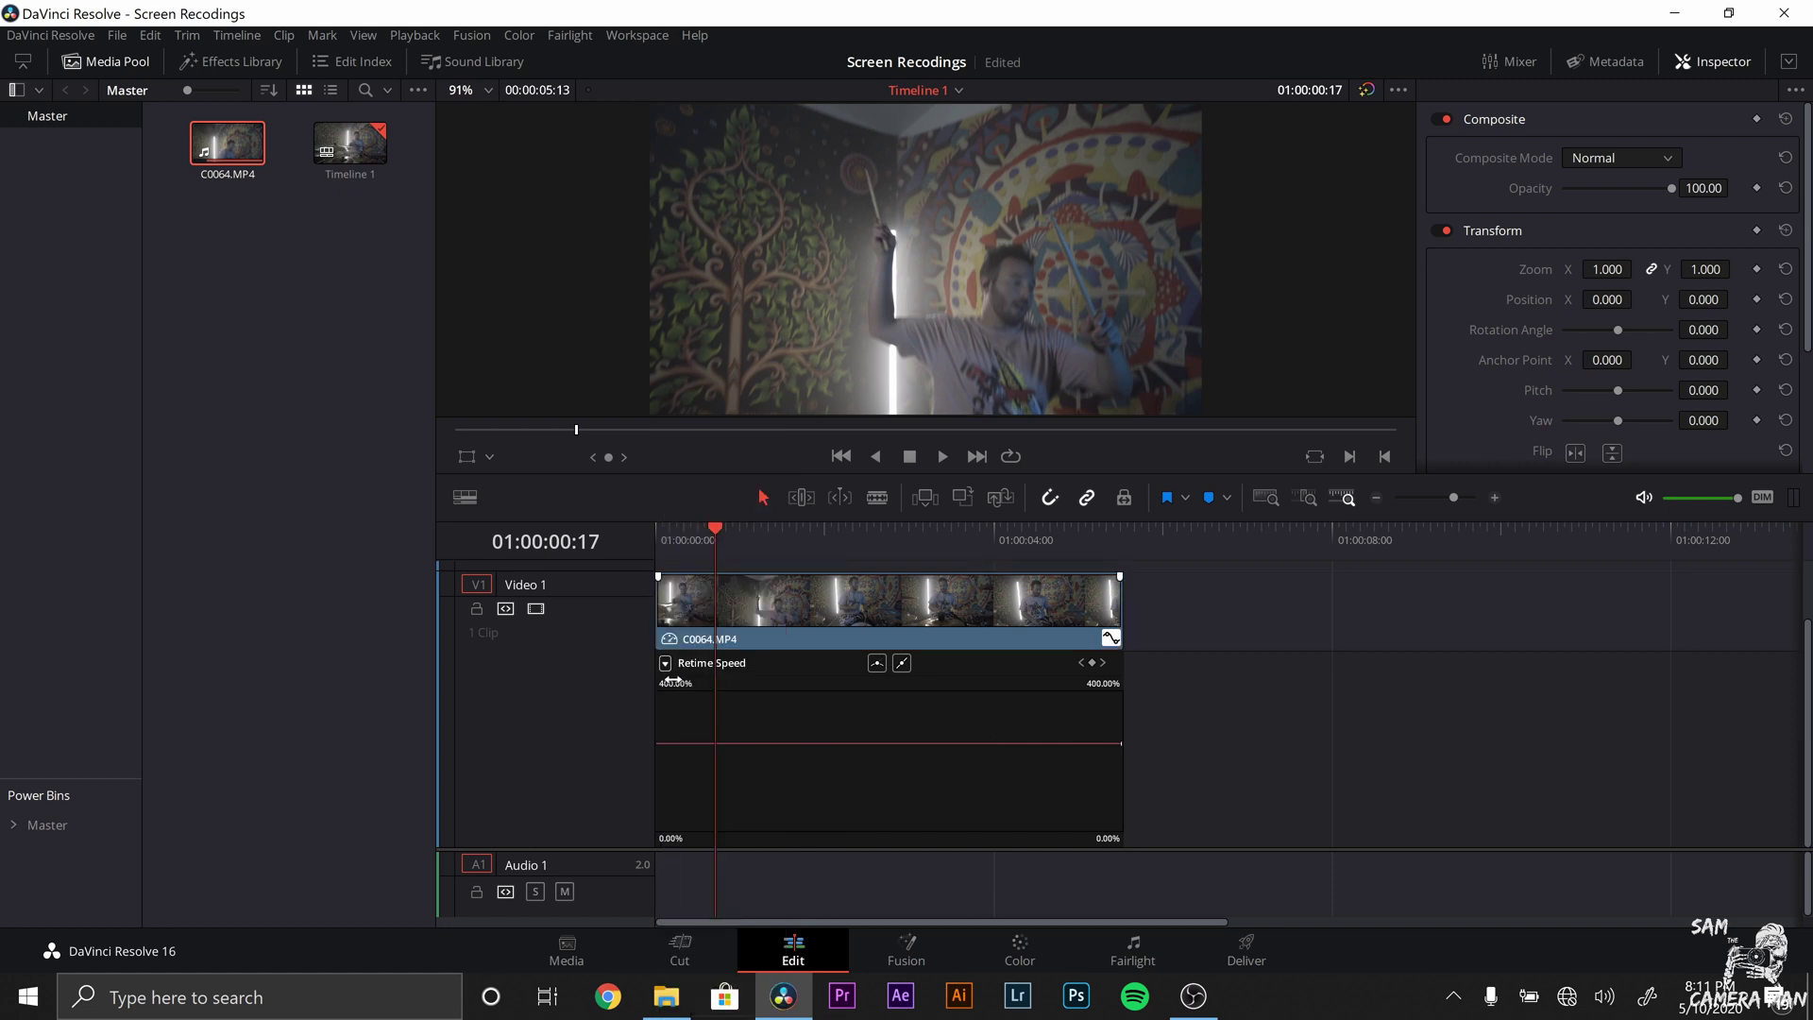
mouse_move(672, 681)
left_mouse_down()
mouse_move(721, 693)
mouse_move(640, 687)
left_mouse_up()
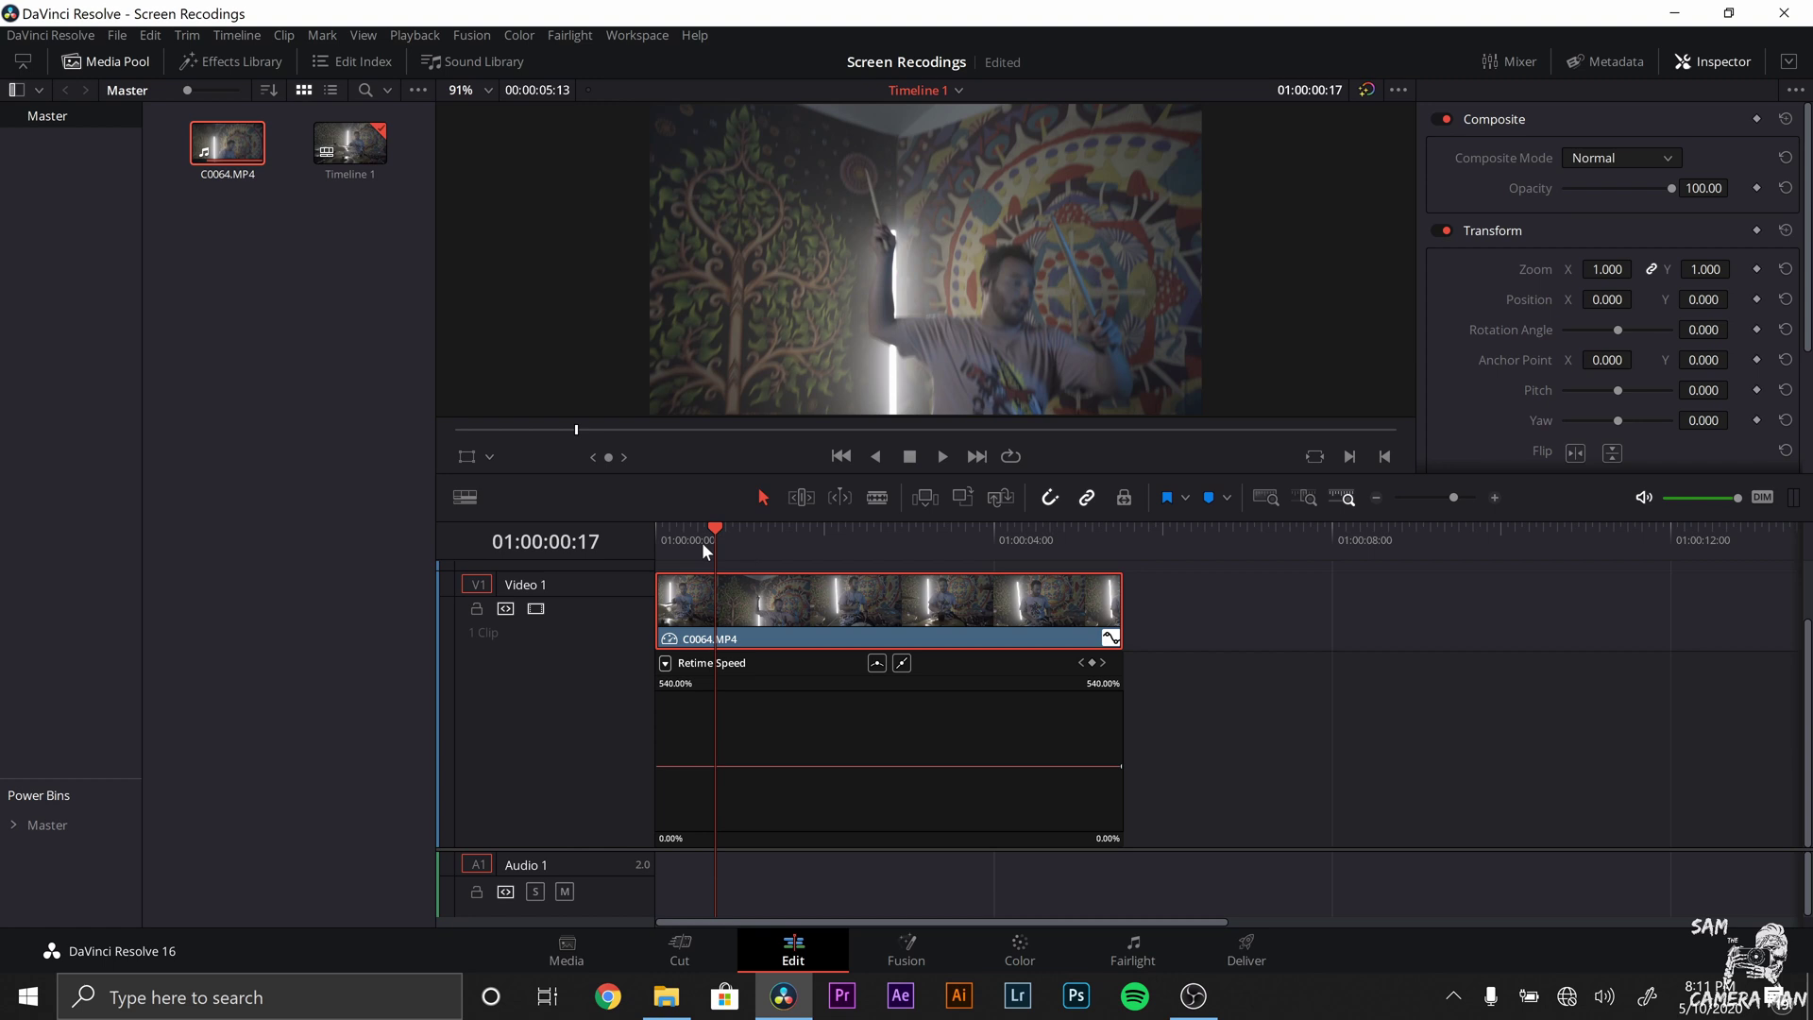
mouse_move(702, 542)
left_mouse_down()
mouse_move(668, 548)
mouse_move(700, 547)
left_mouse_up()
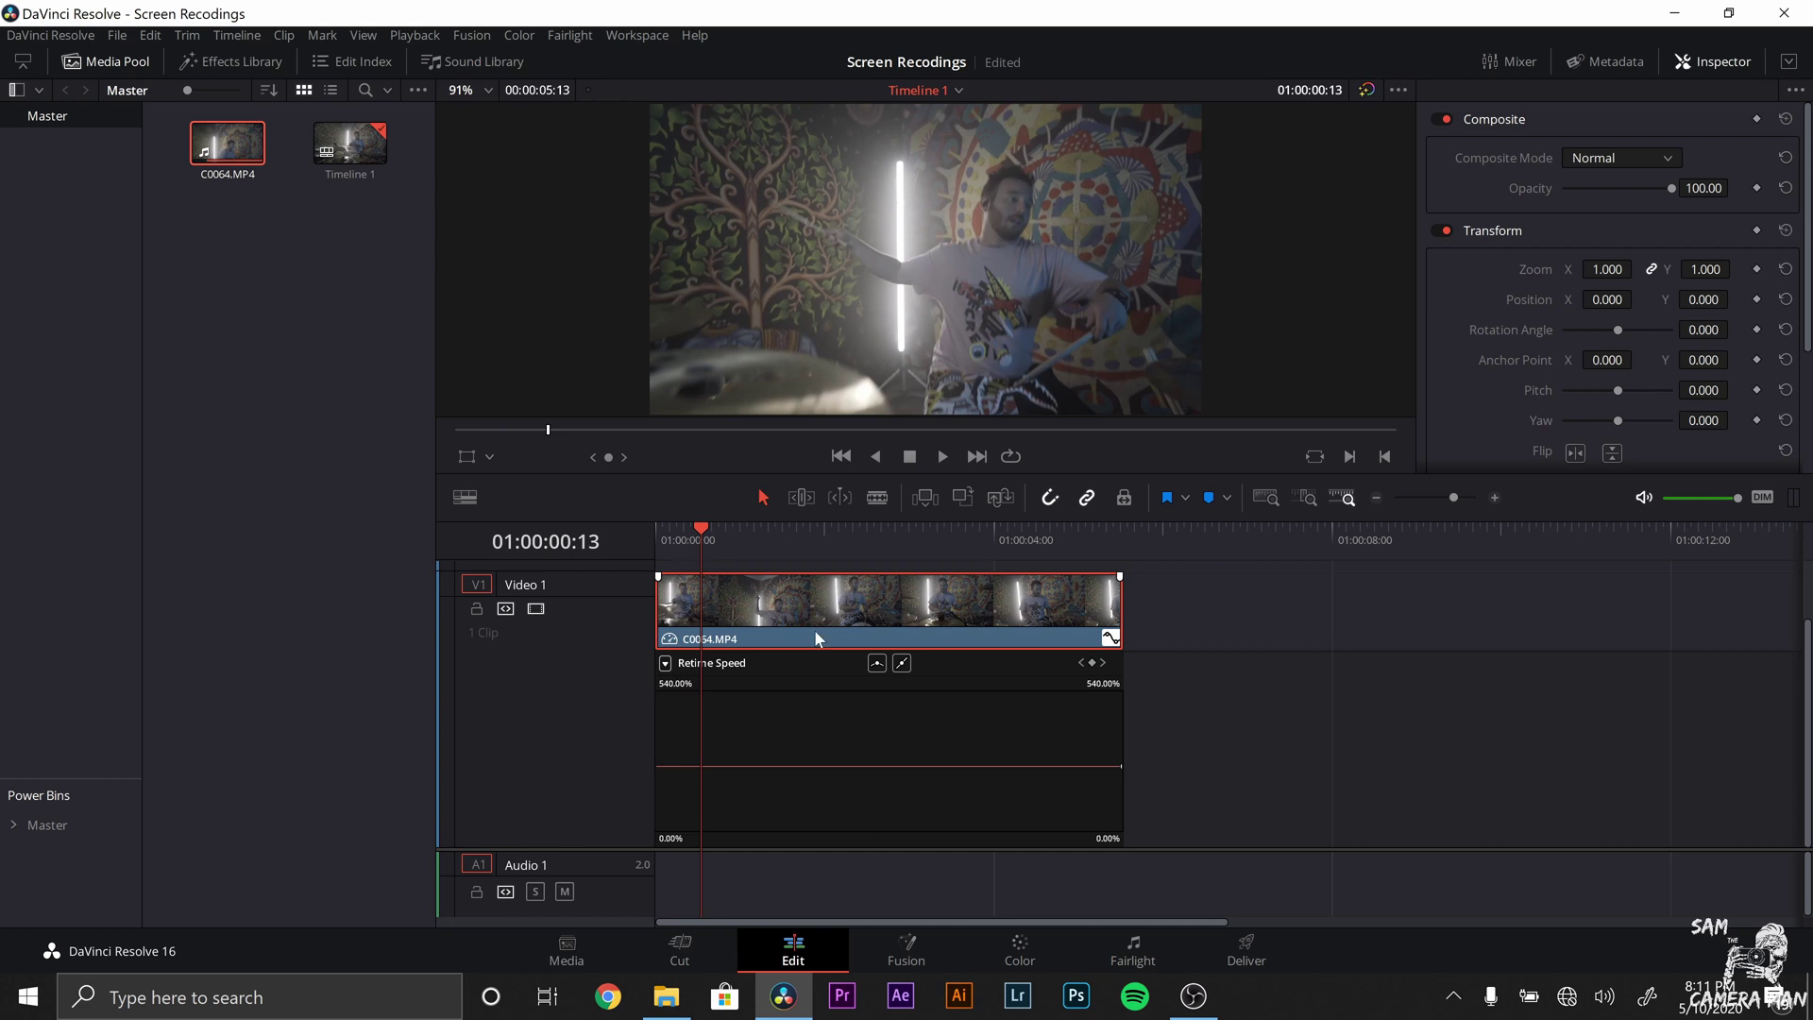
left_click(1462, 496)
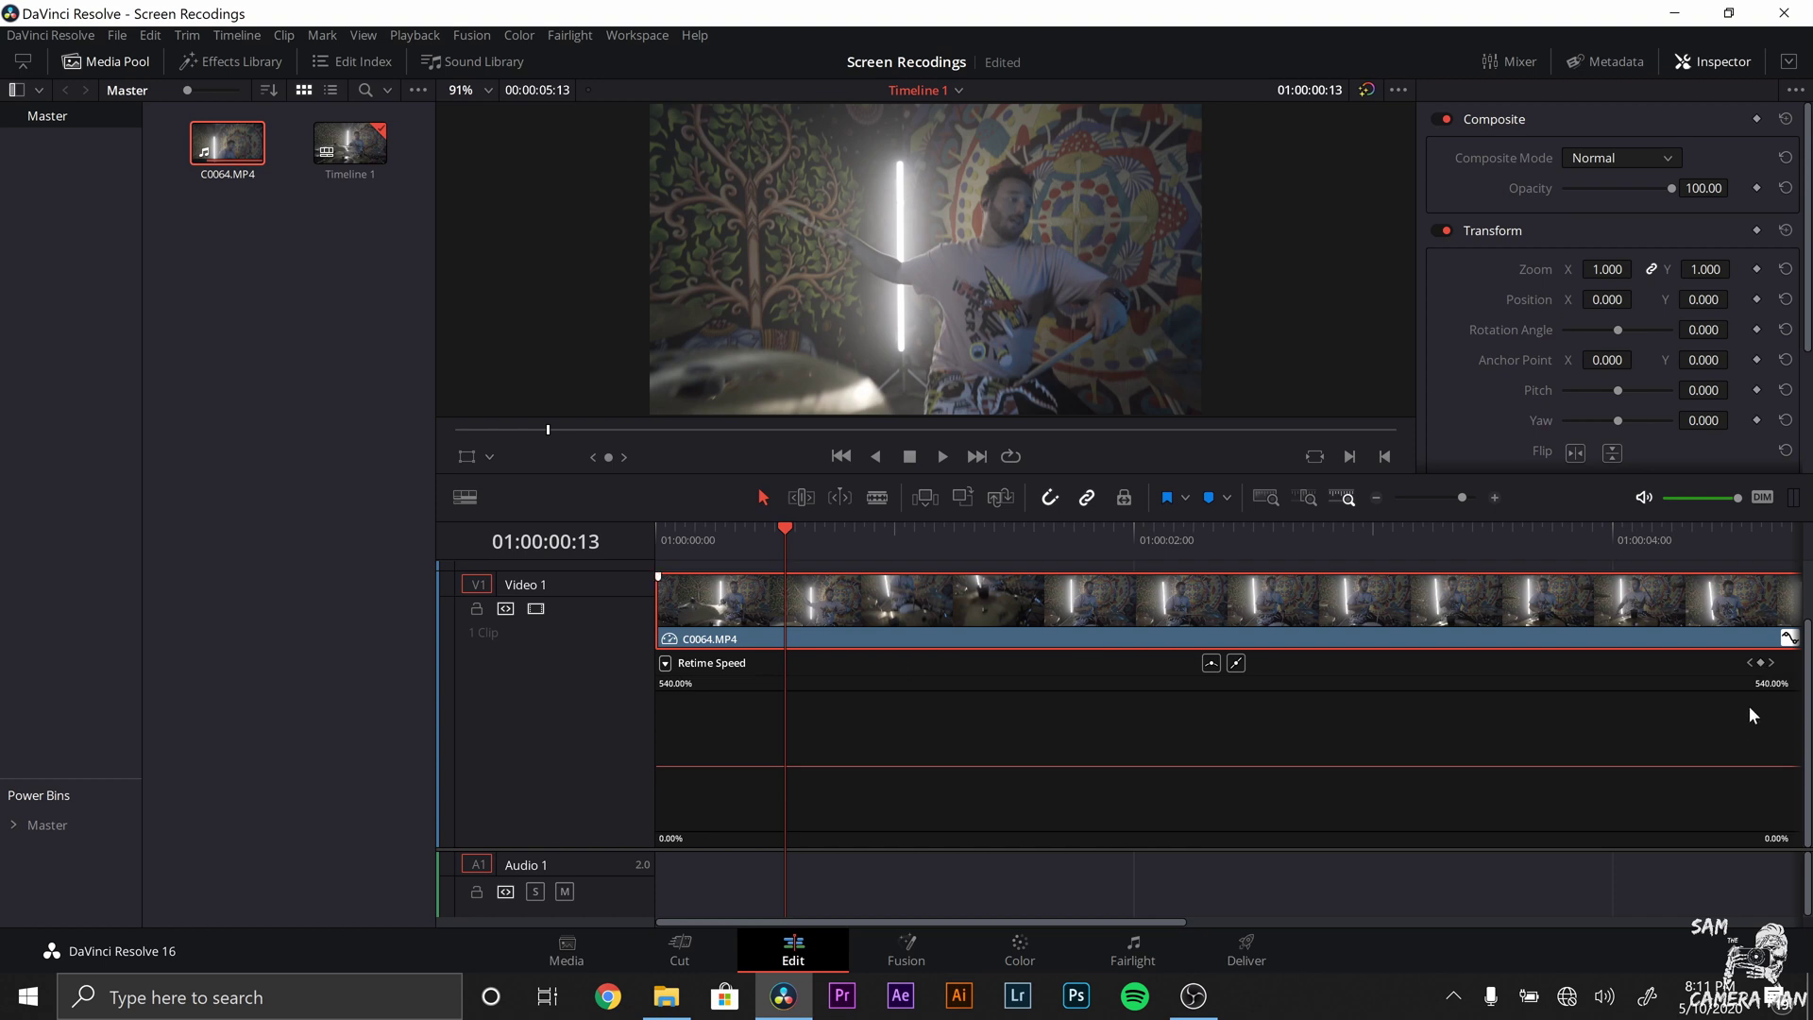
Step: Add two speed keyframes, drop the section between them to about 87%, and raise it afterward
left_click(1761, 663)
mouse_move(794, 769)
left_click_drag(838, 770, 838, 900)
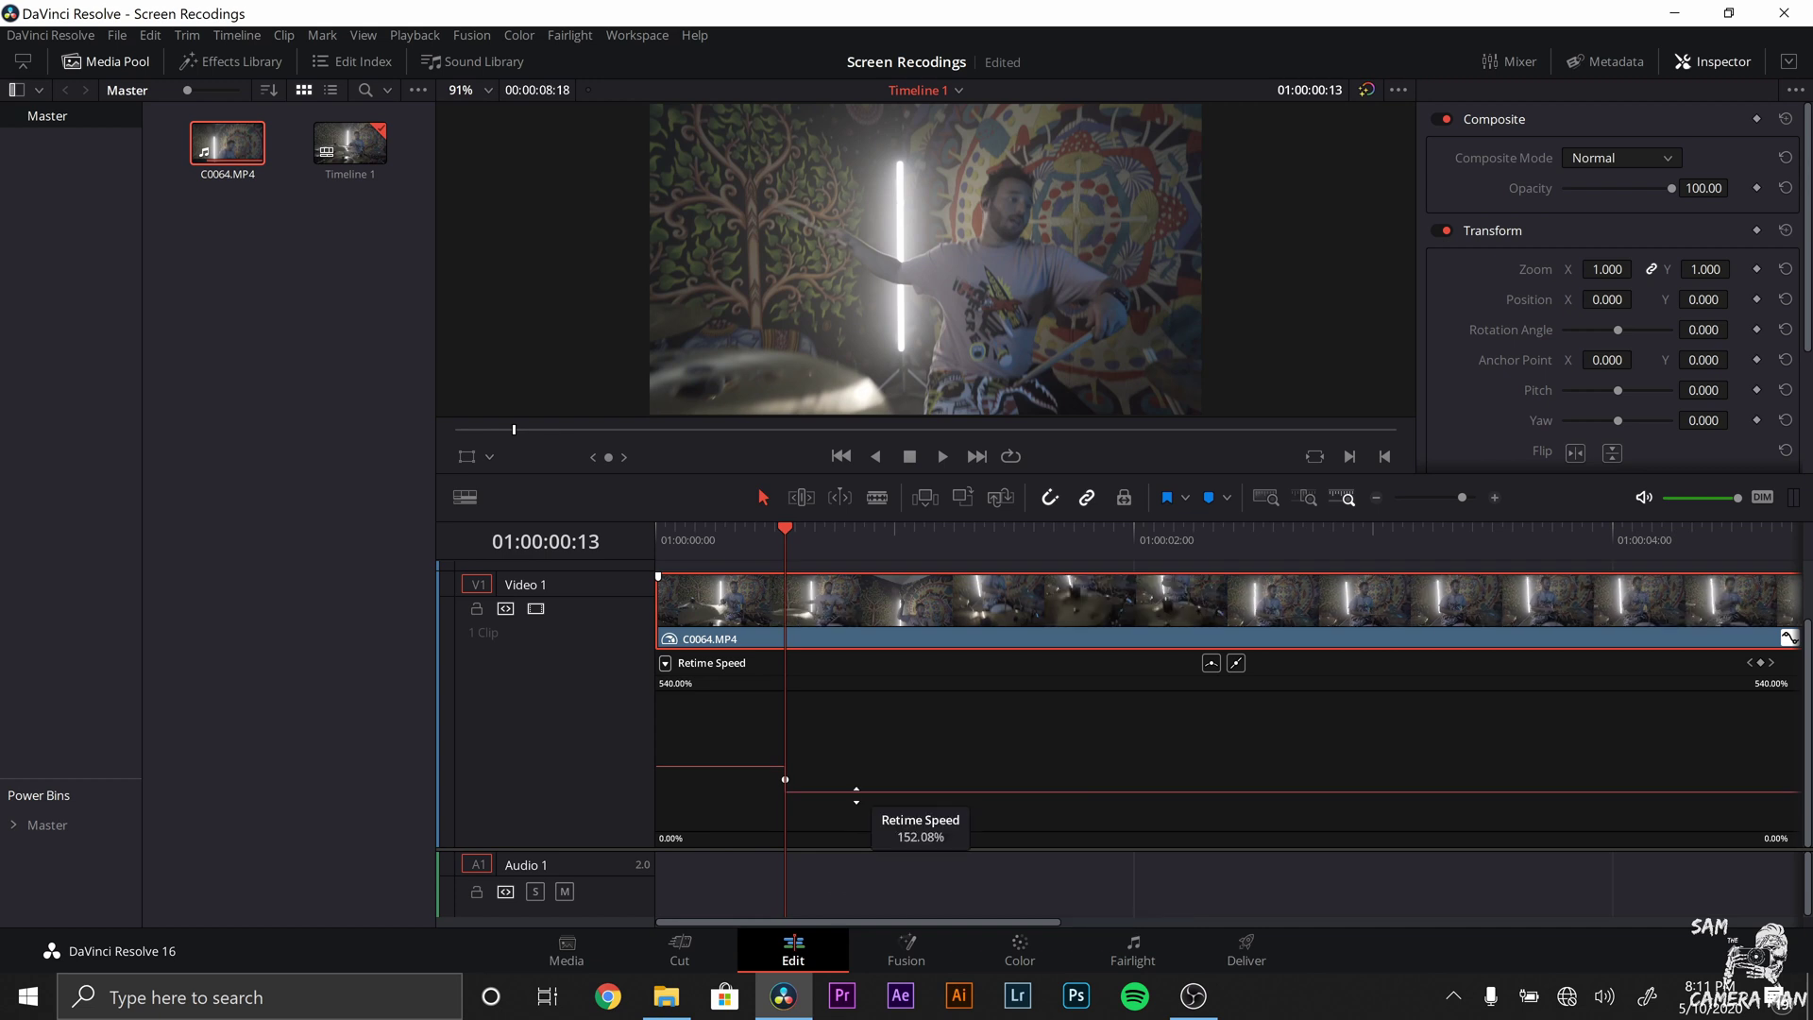
left_click_drag(855, 825, 845, 892)
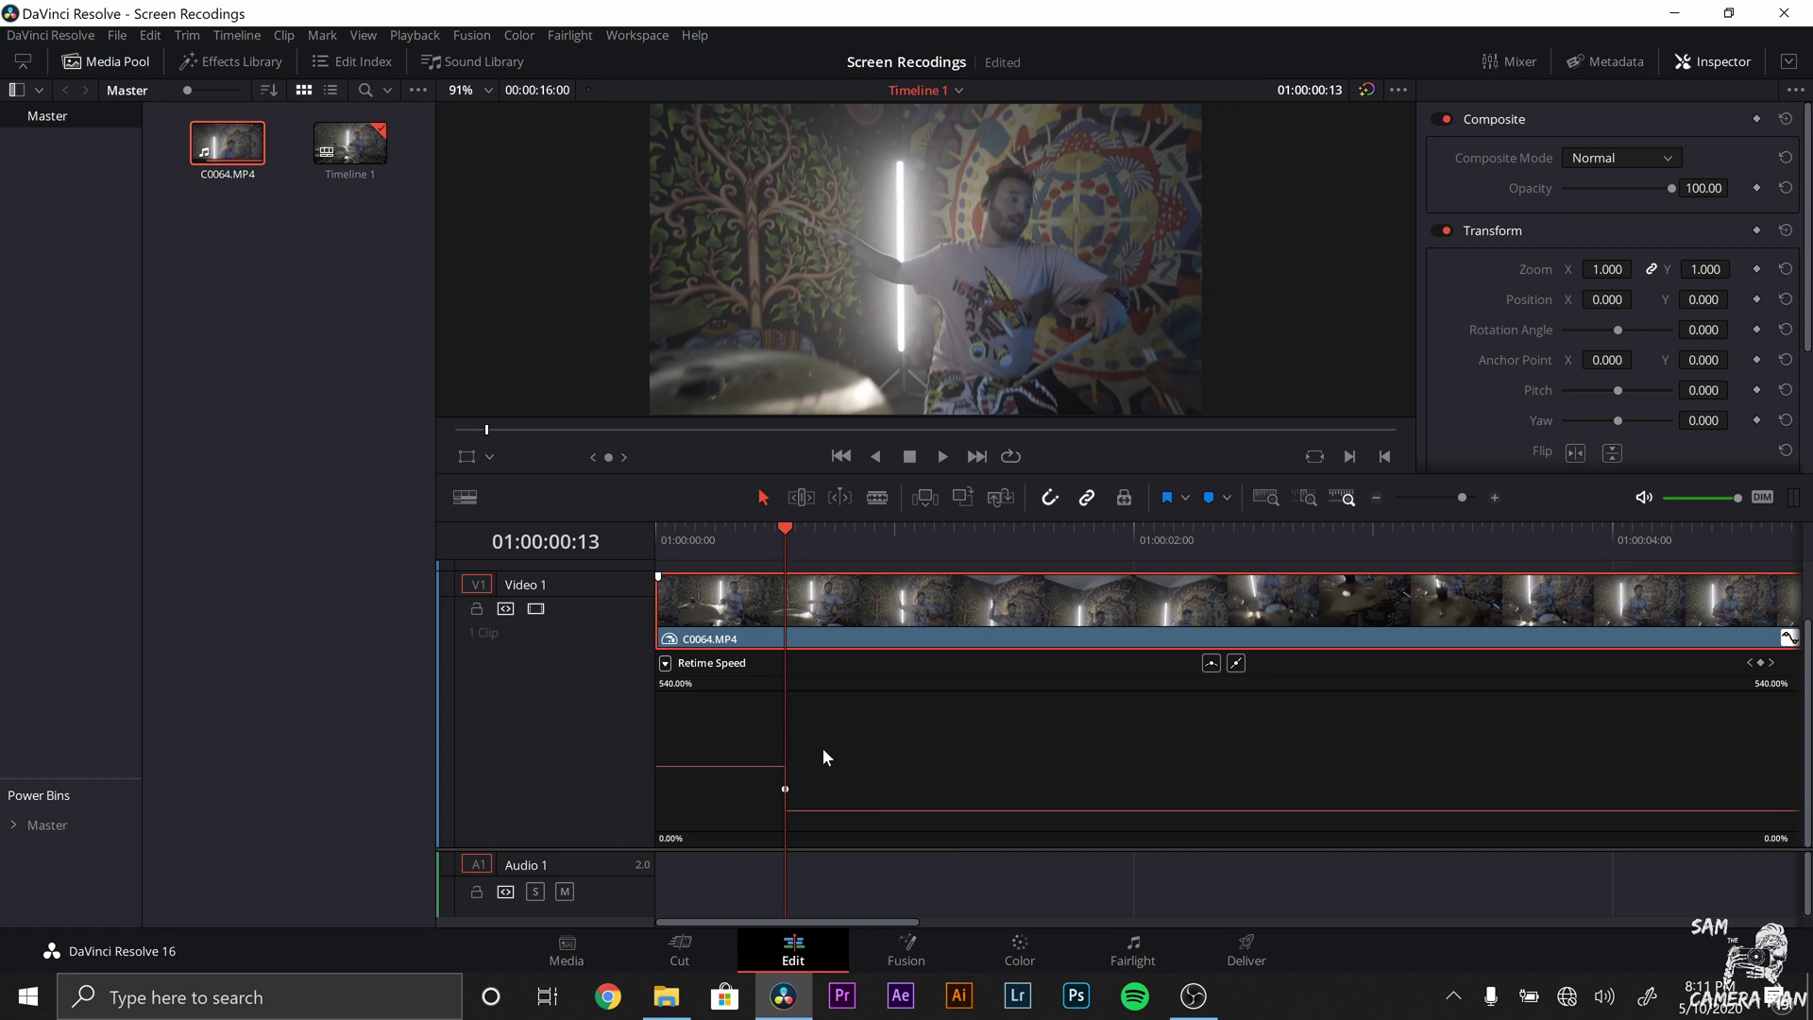
left_click_drag(783, 539, 1058, 581)
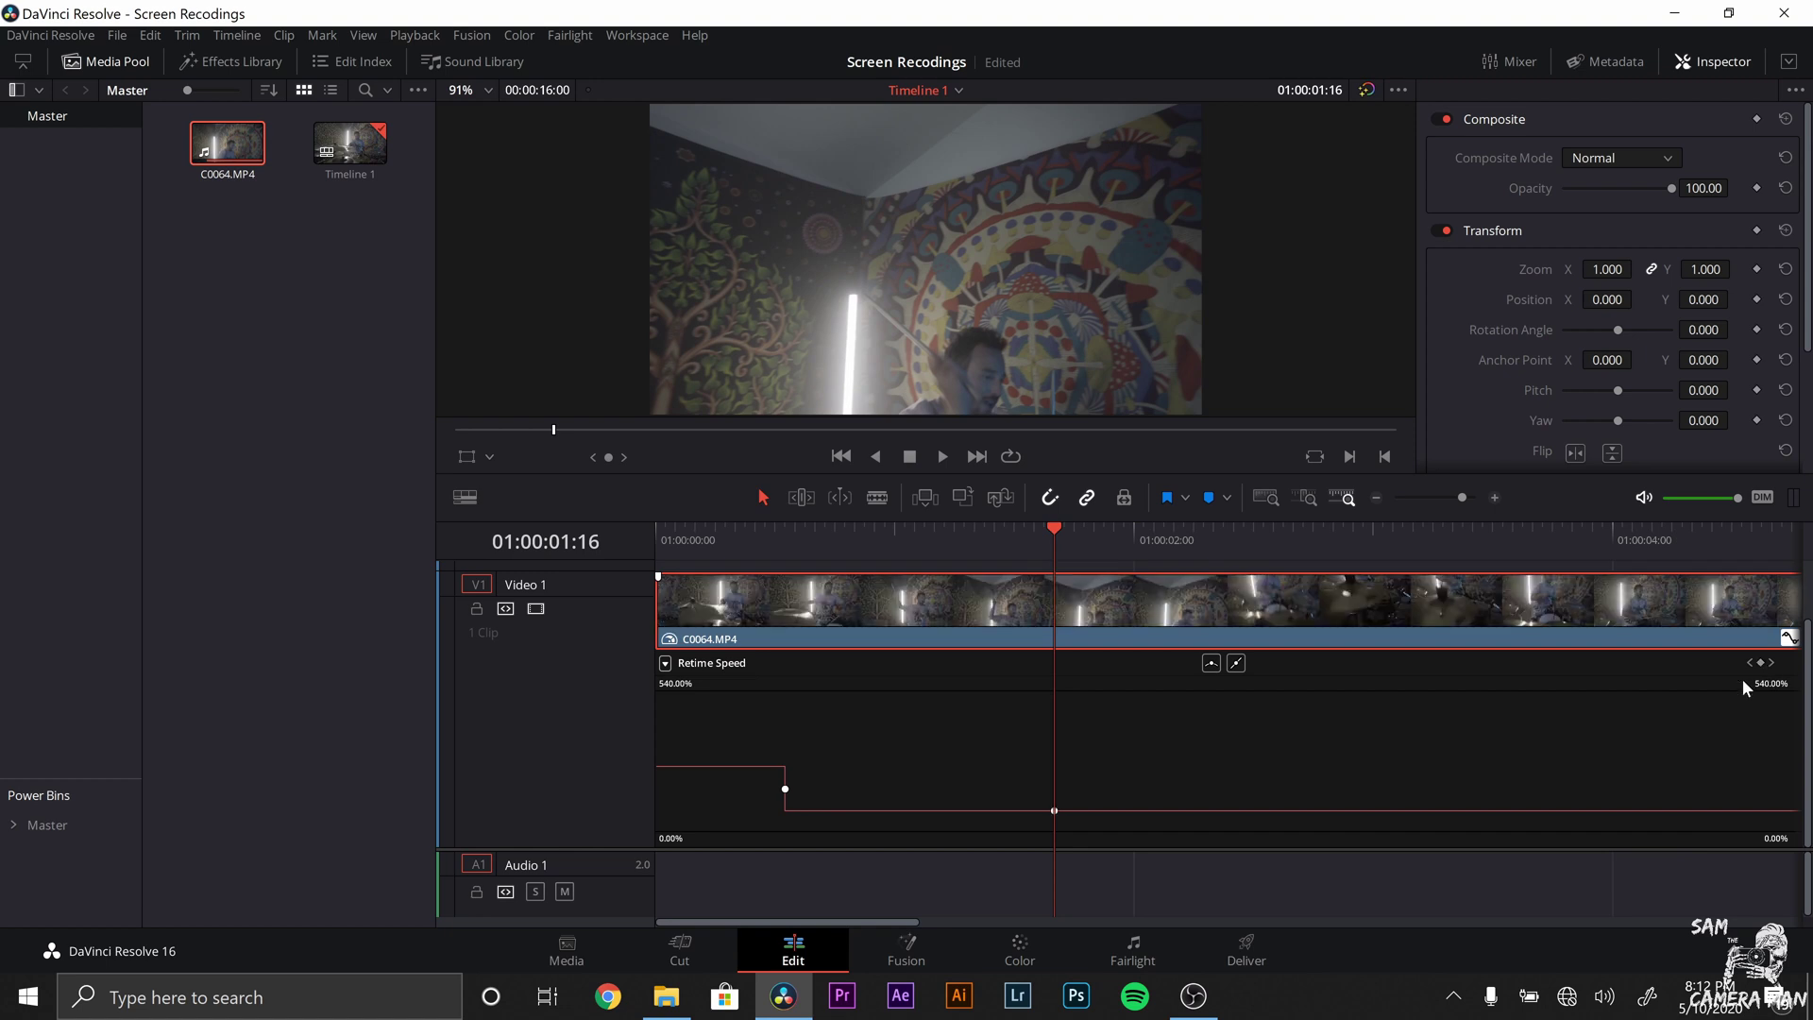
left_click_drag(1298, 769, 1299, 684)
Step: Play back the slow-motion dip to review the speed change
left_click(752, 540)
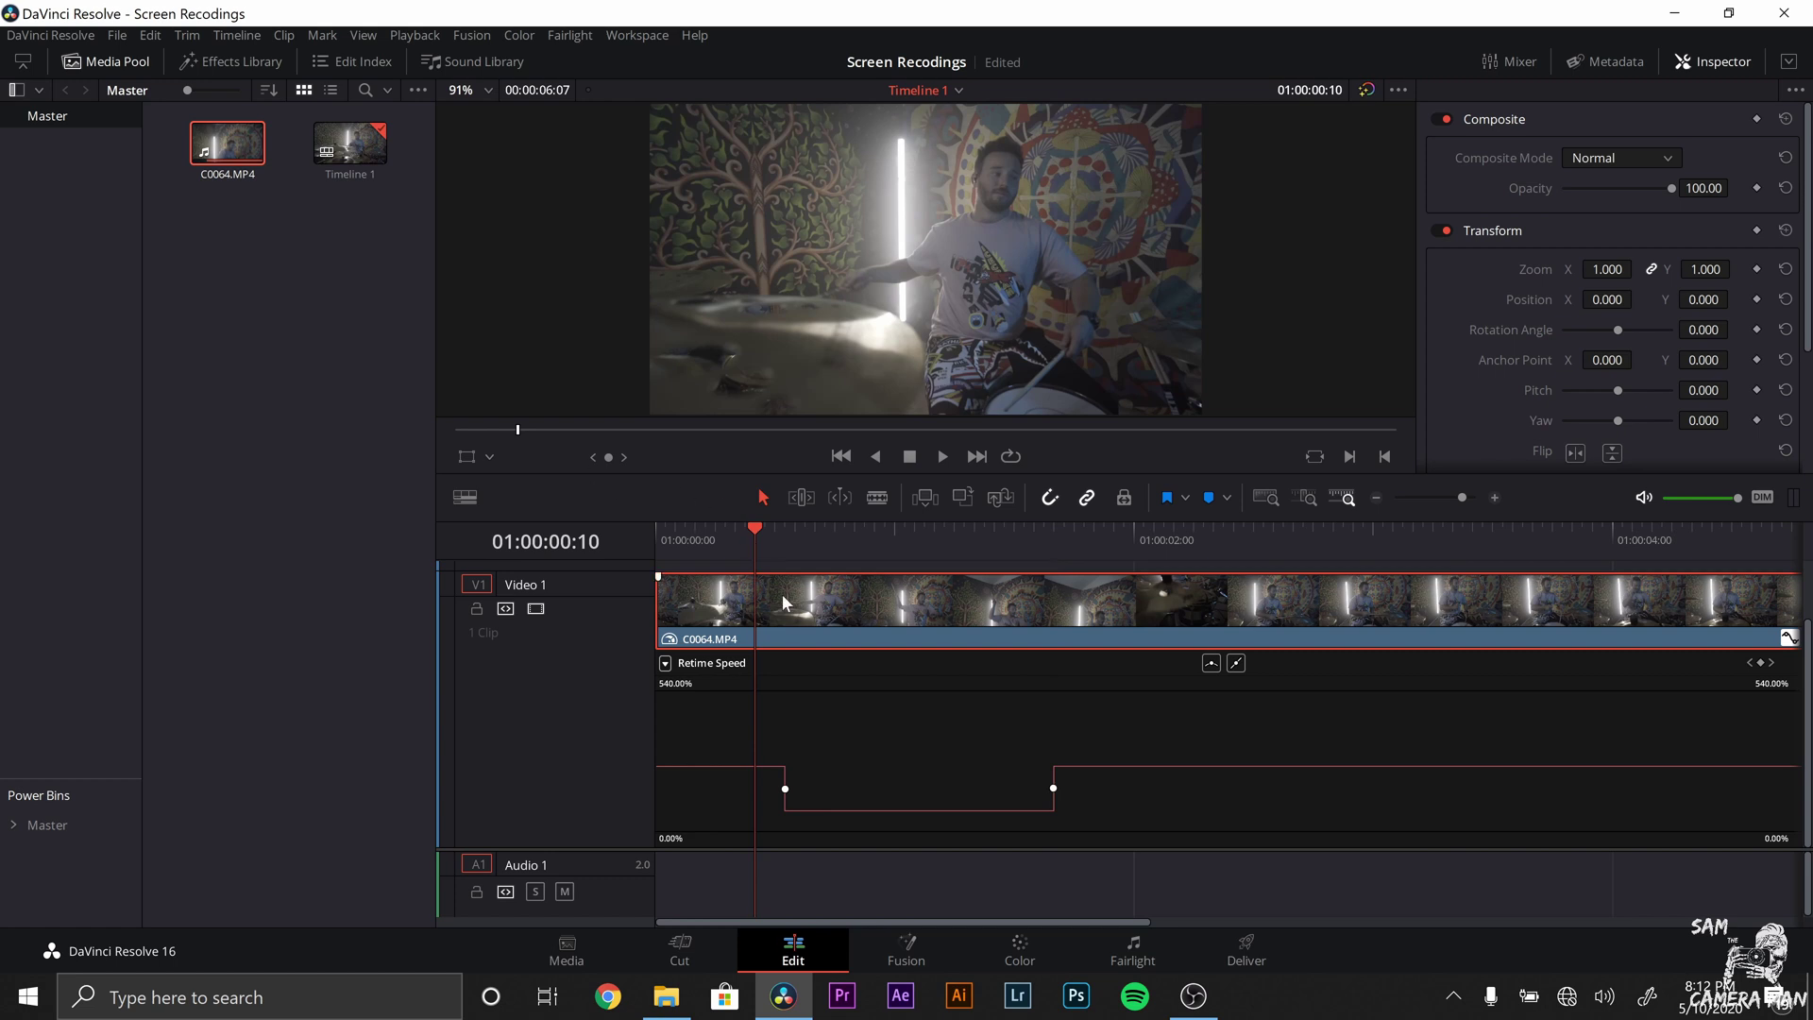
key("space")
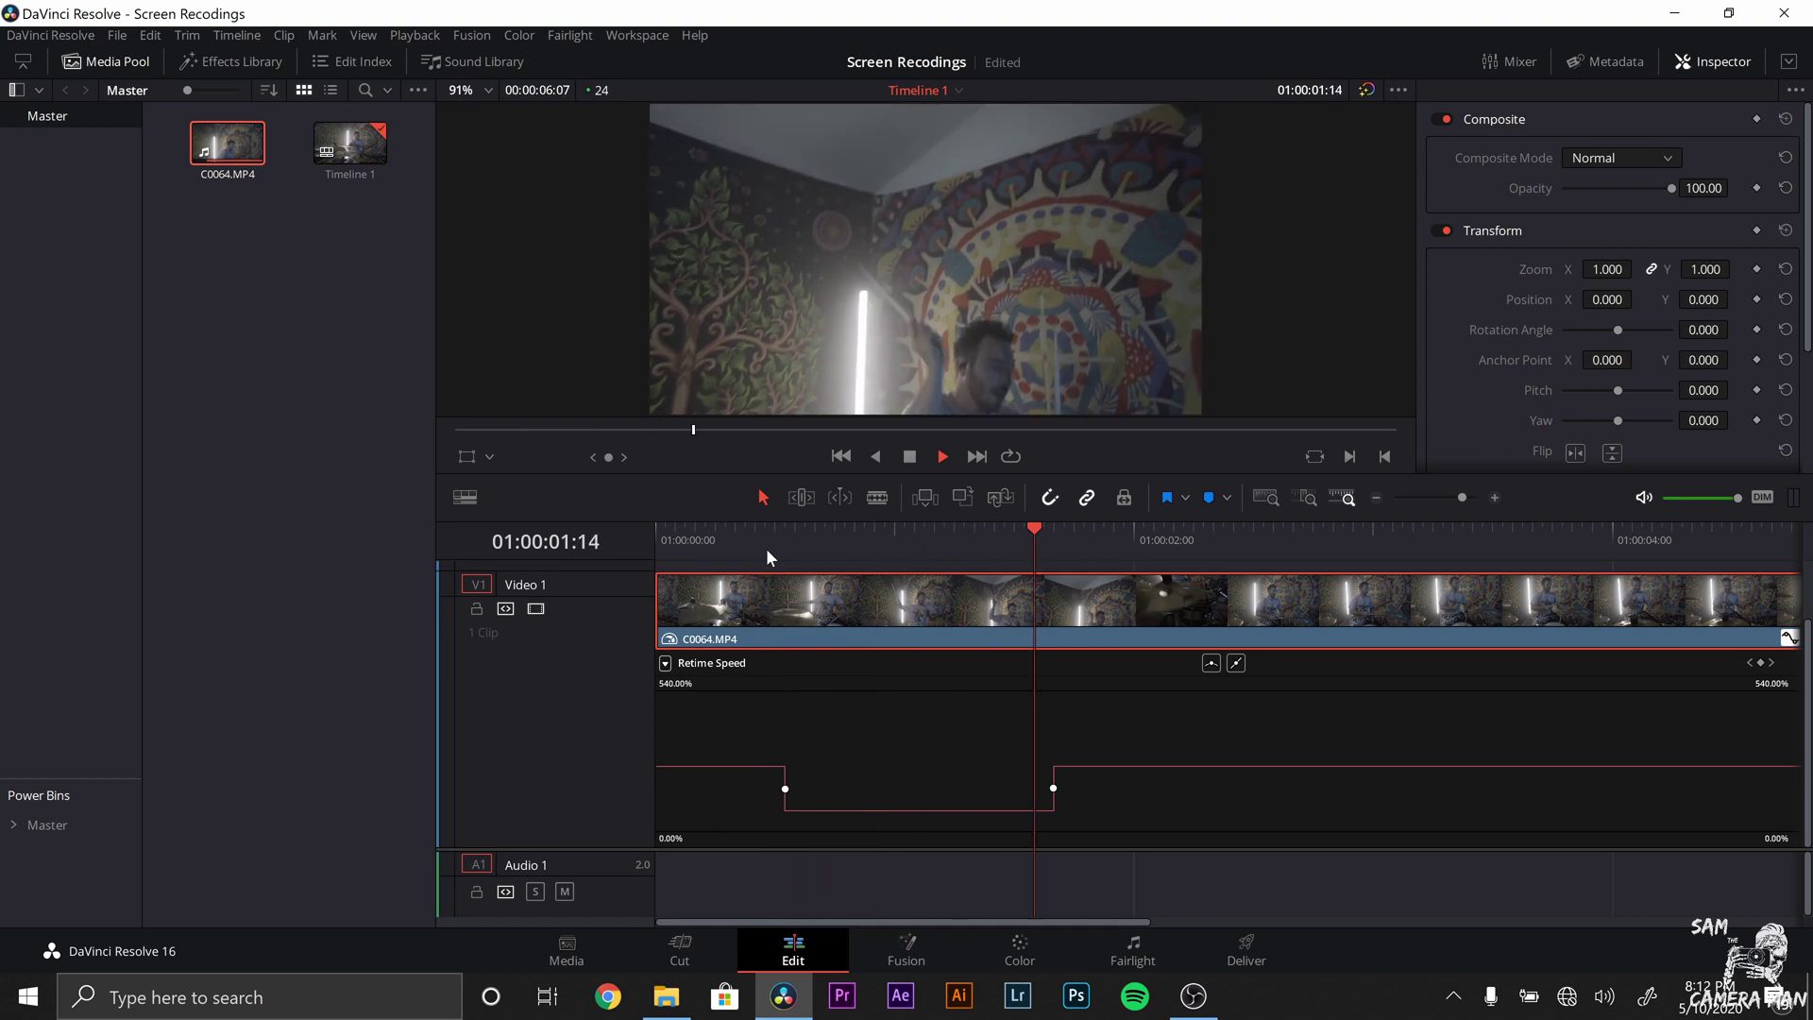
key("space")
left_click_drag(773, 535, 797, 537)
key("space")
key("space")
Step: Convert both speed keyframes to Bezier eases and adjust their handles for gentler ramps
left_click(785, 789)
left_click(1211, 663)
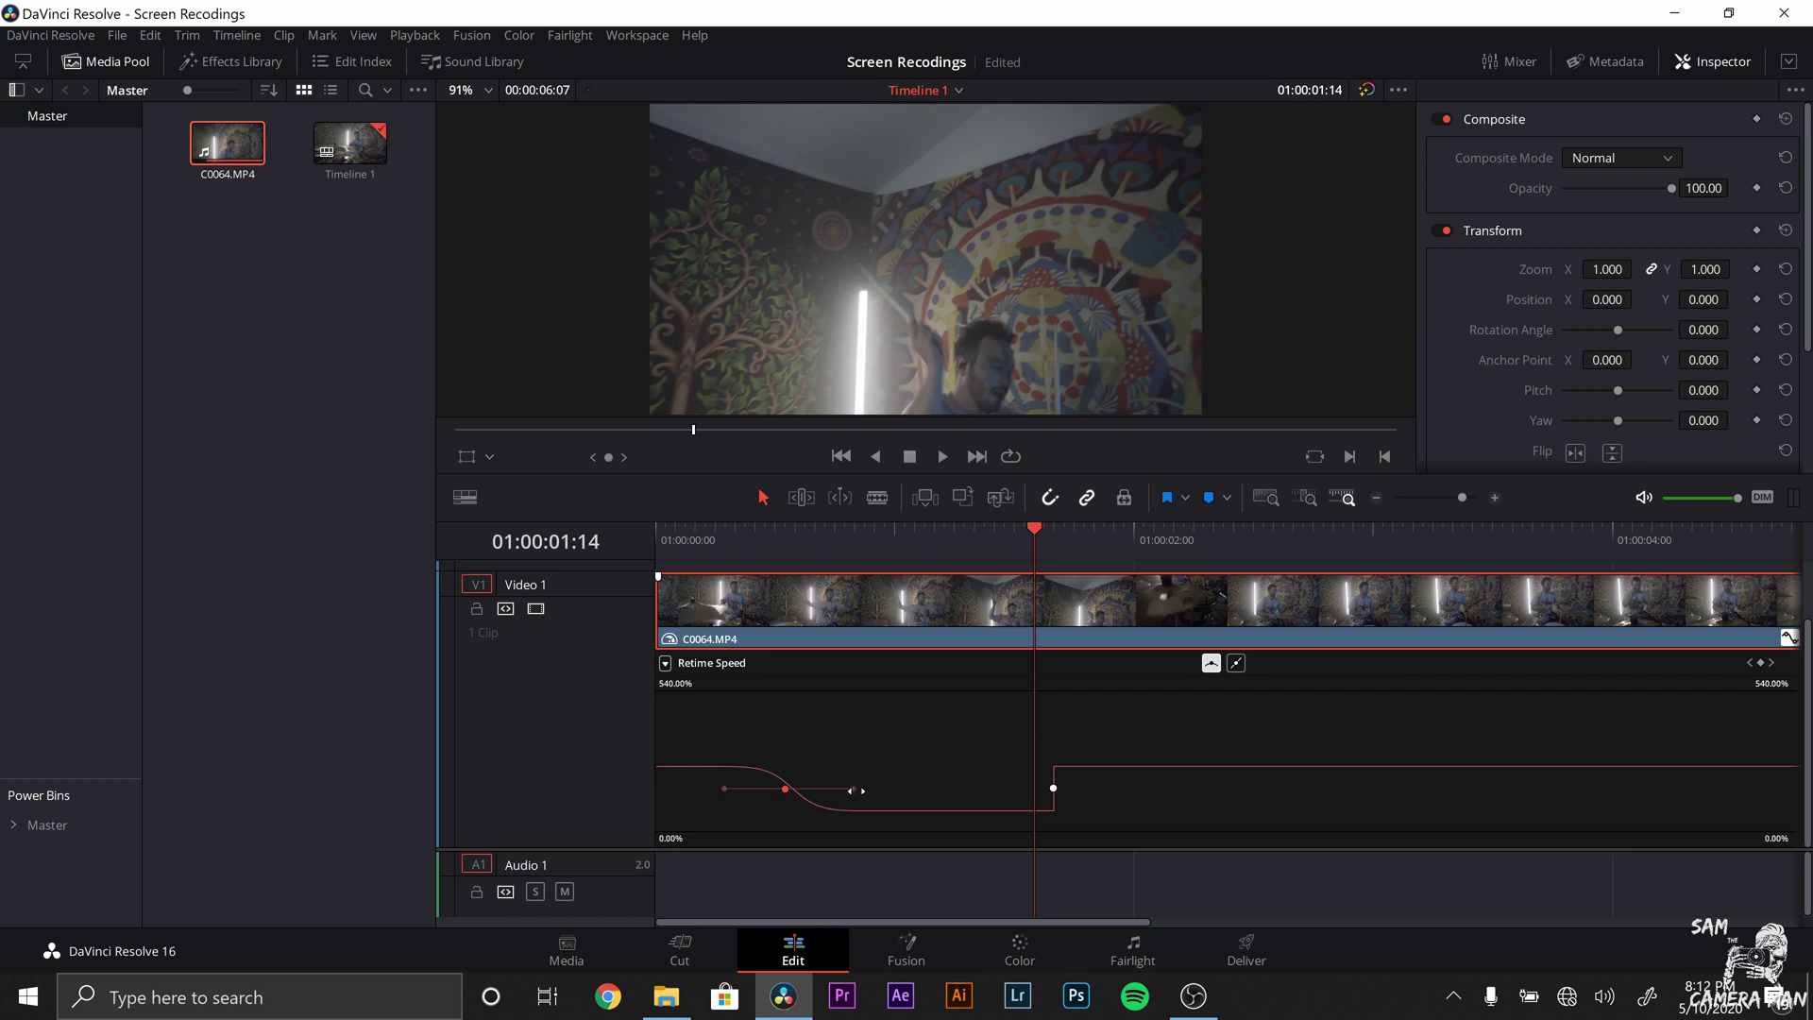
left_click_drag(853, 788, 835, 790)
left_click(1053, 787)
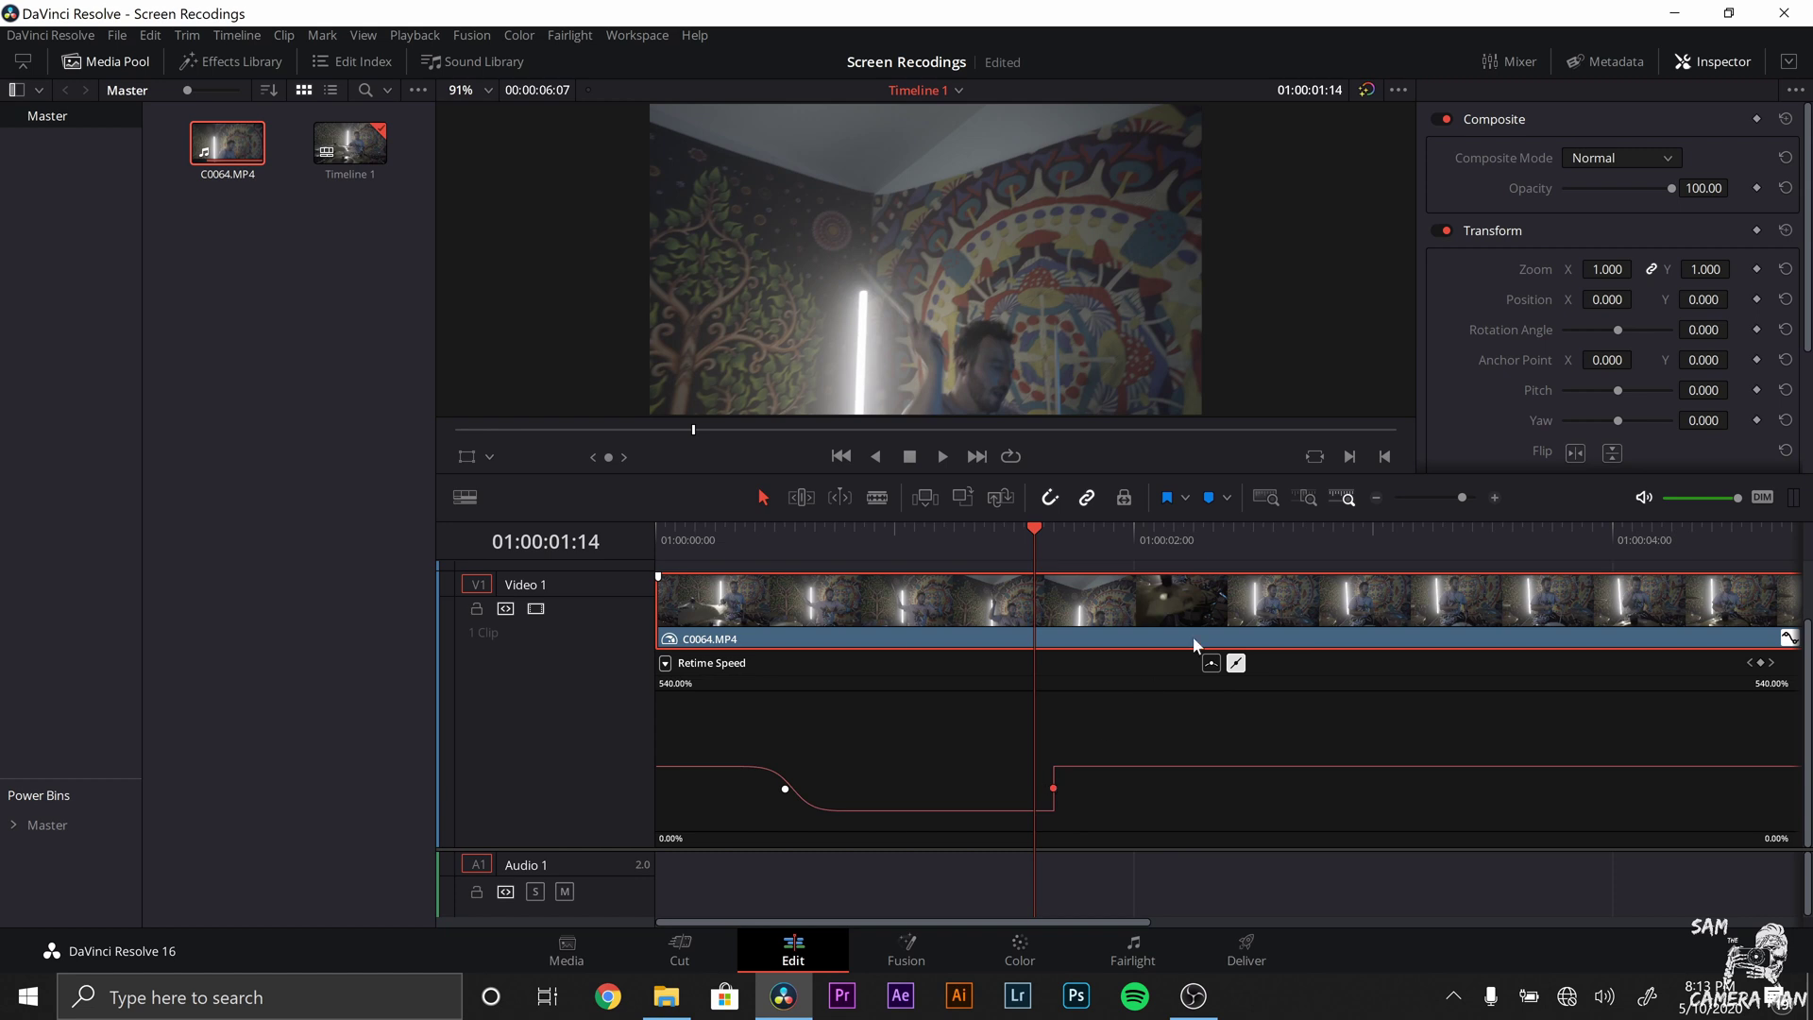
left_click(1211, 663)
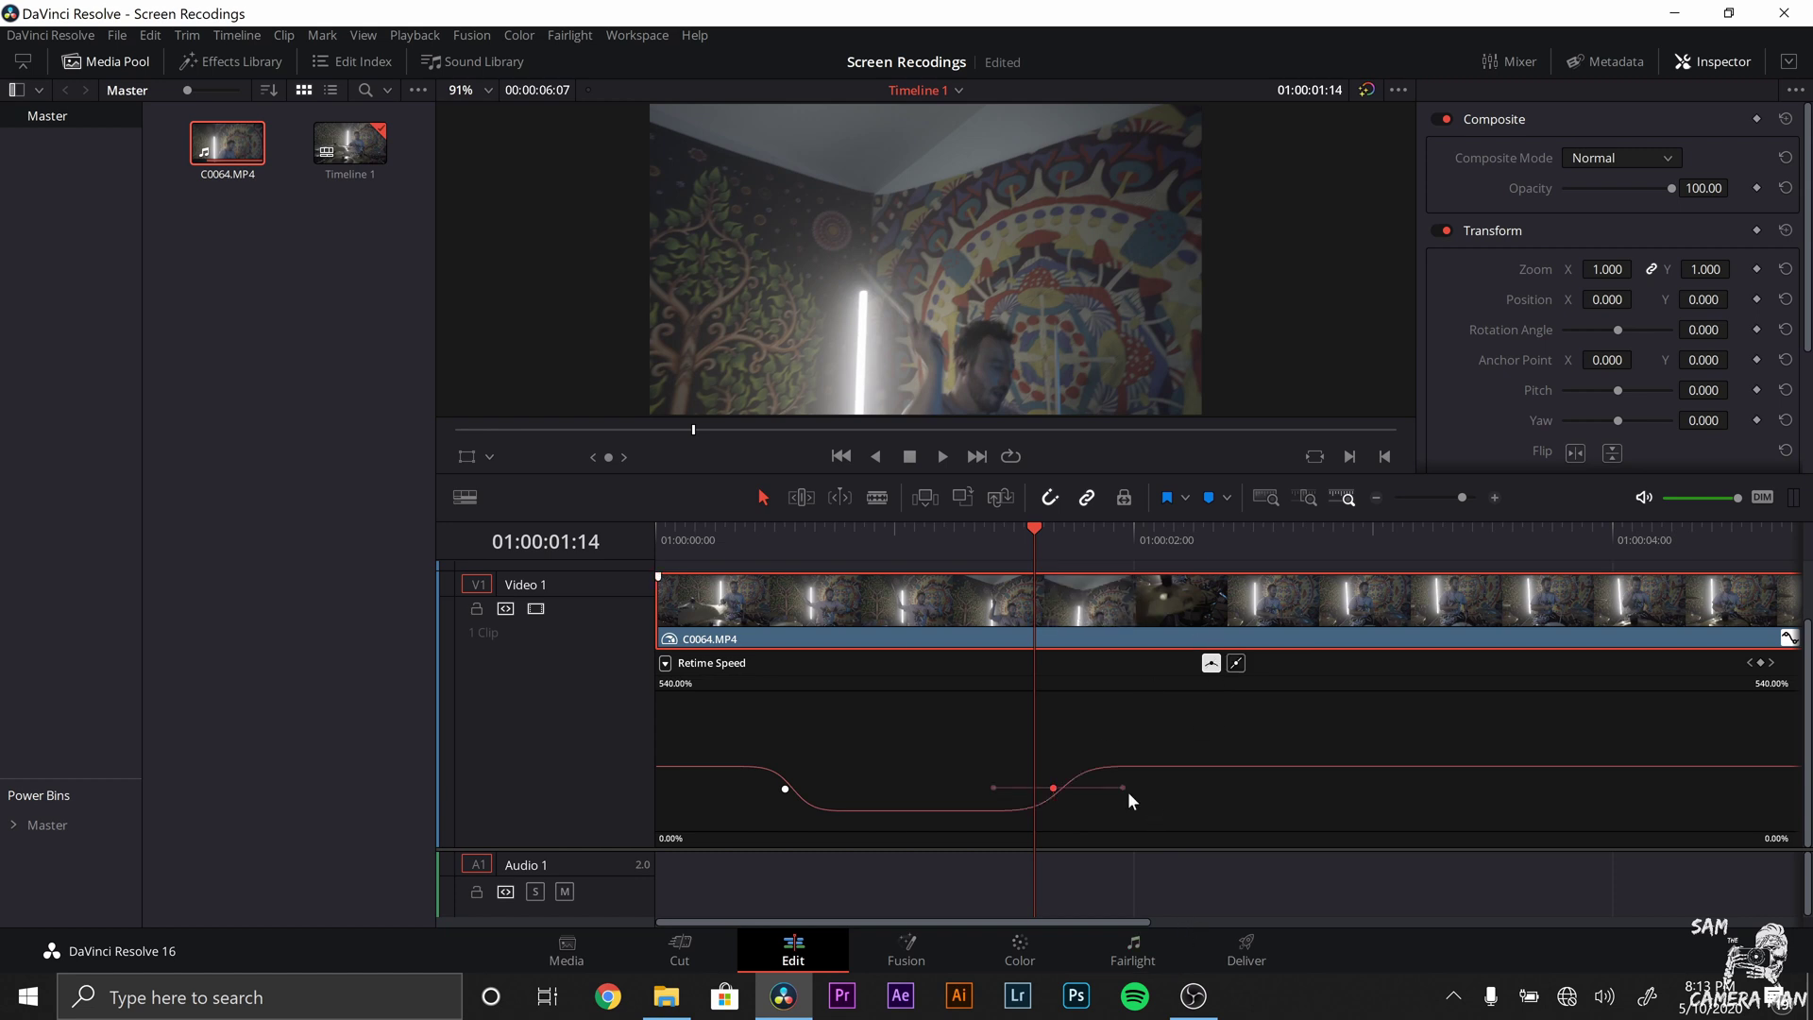
mouse_move(1138, 787)
left_mouse_down()
mouse_move(1094, 790)
mouse_move(1114, 788)
left_mouse_up()
left_click(783, 787)
left_click_drag(847, 788, 860, 789)
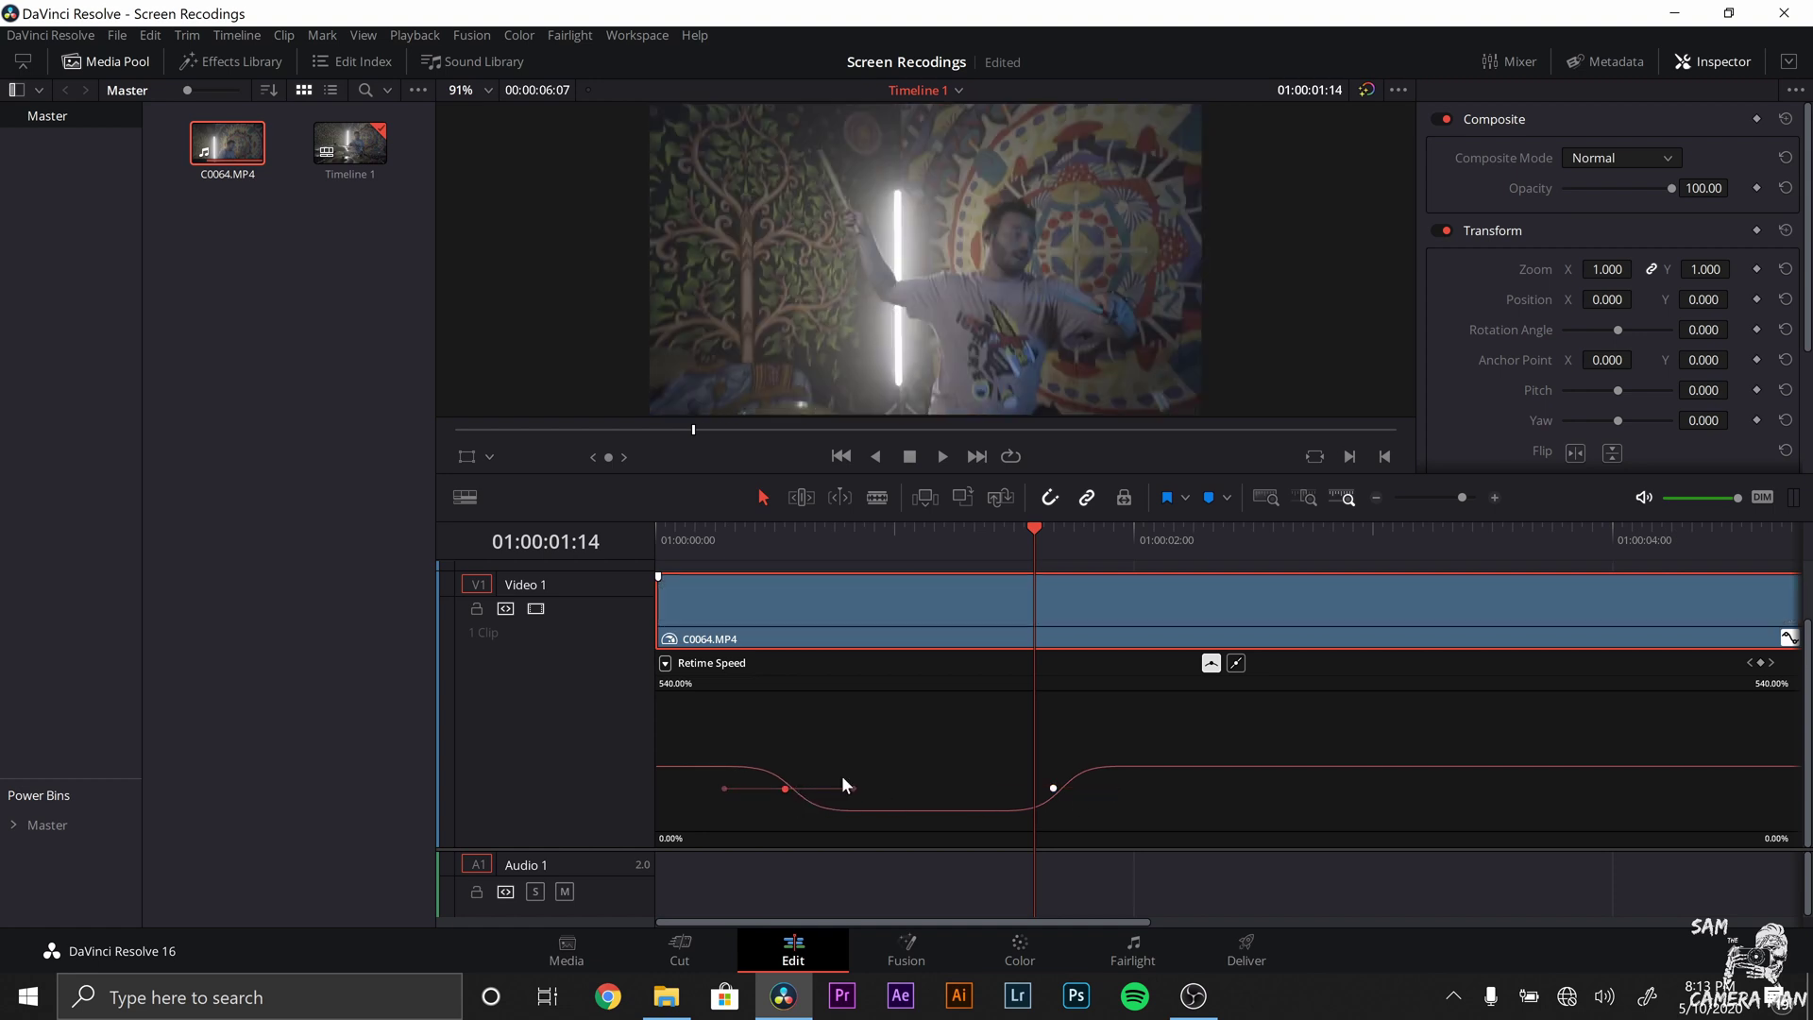
Step: Play the eased speed ramp from the clip start twice to review it
left_click(685, 542)
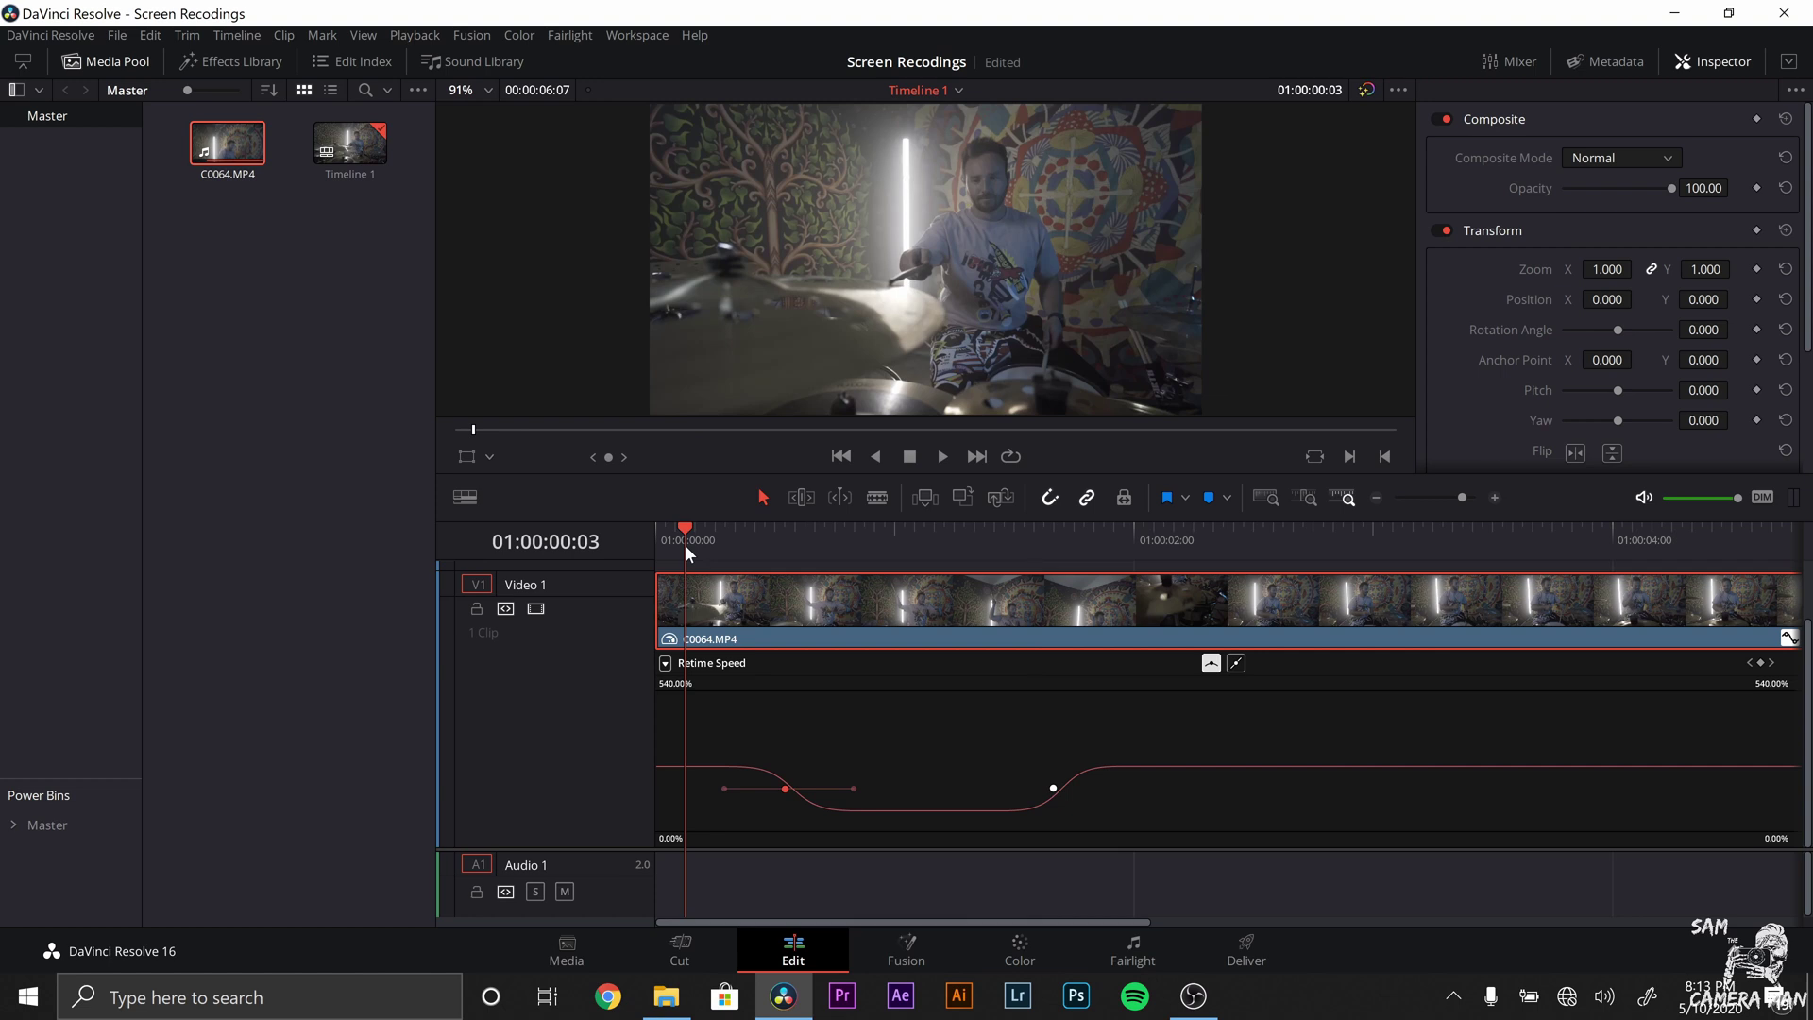
key("space")
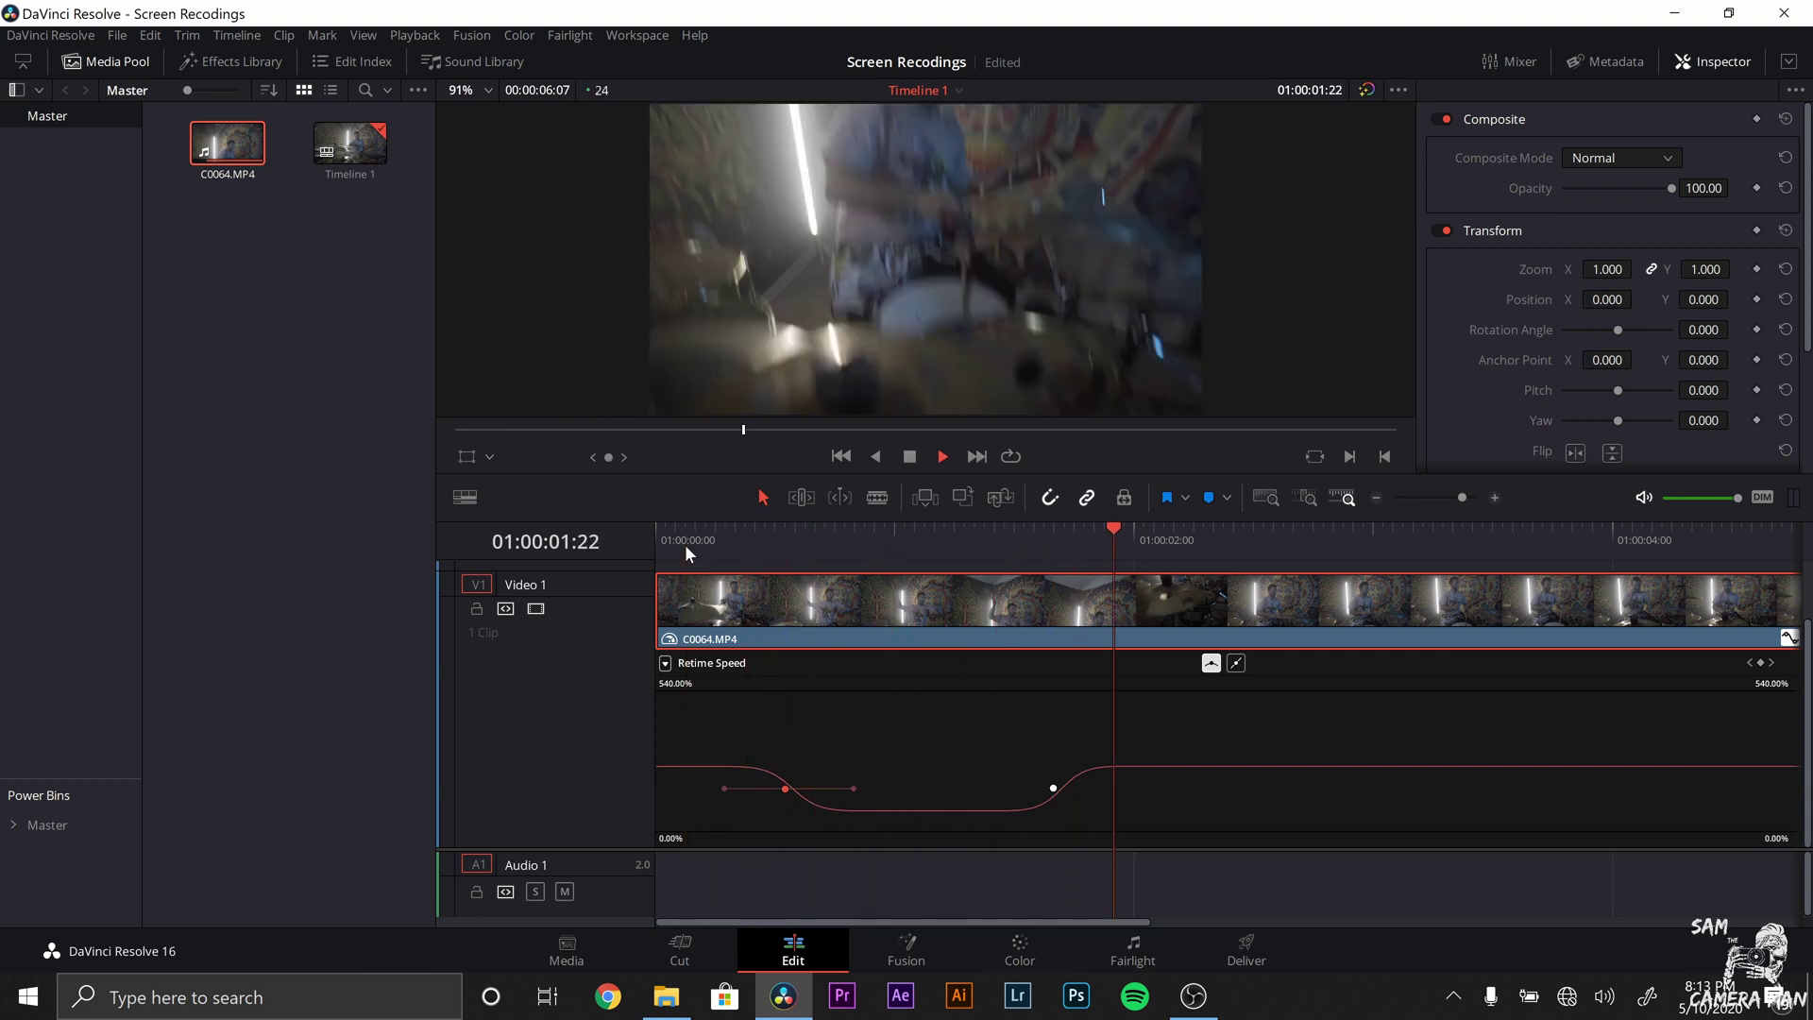
key("space")
left_click(658, 543)
key("space")
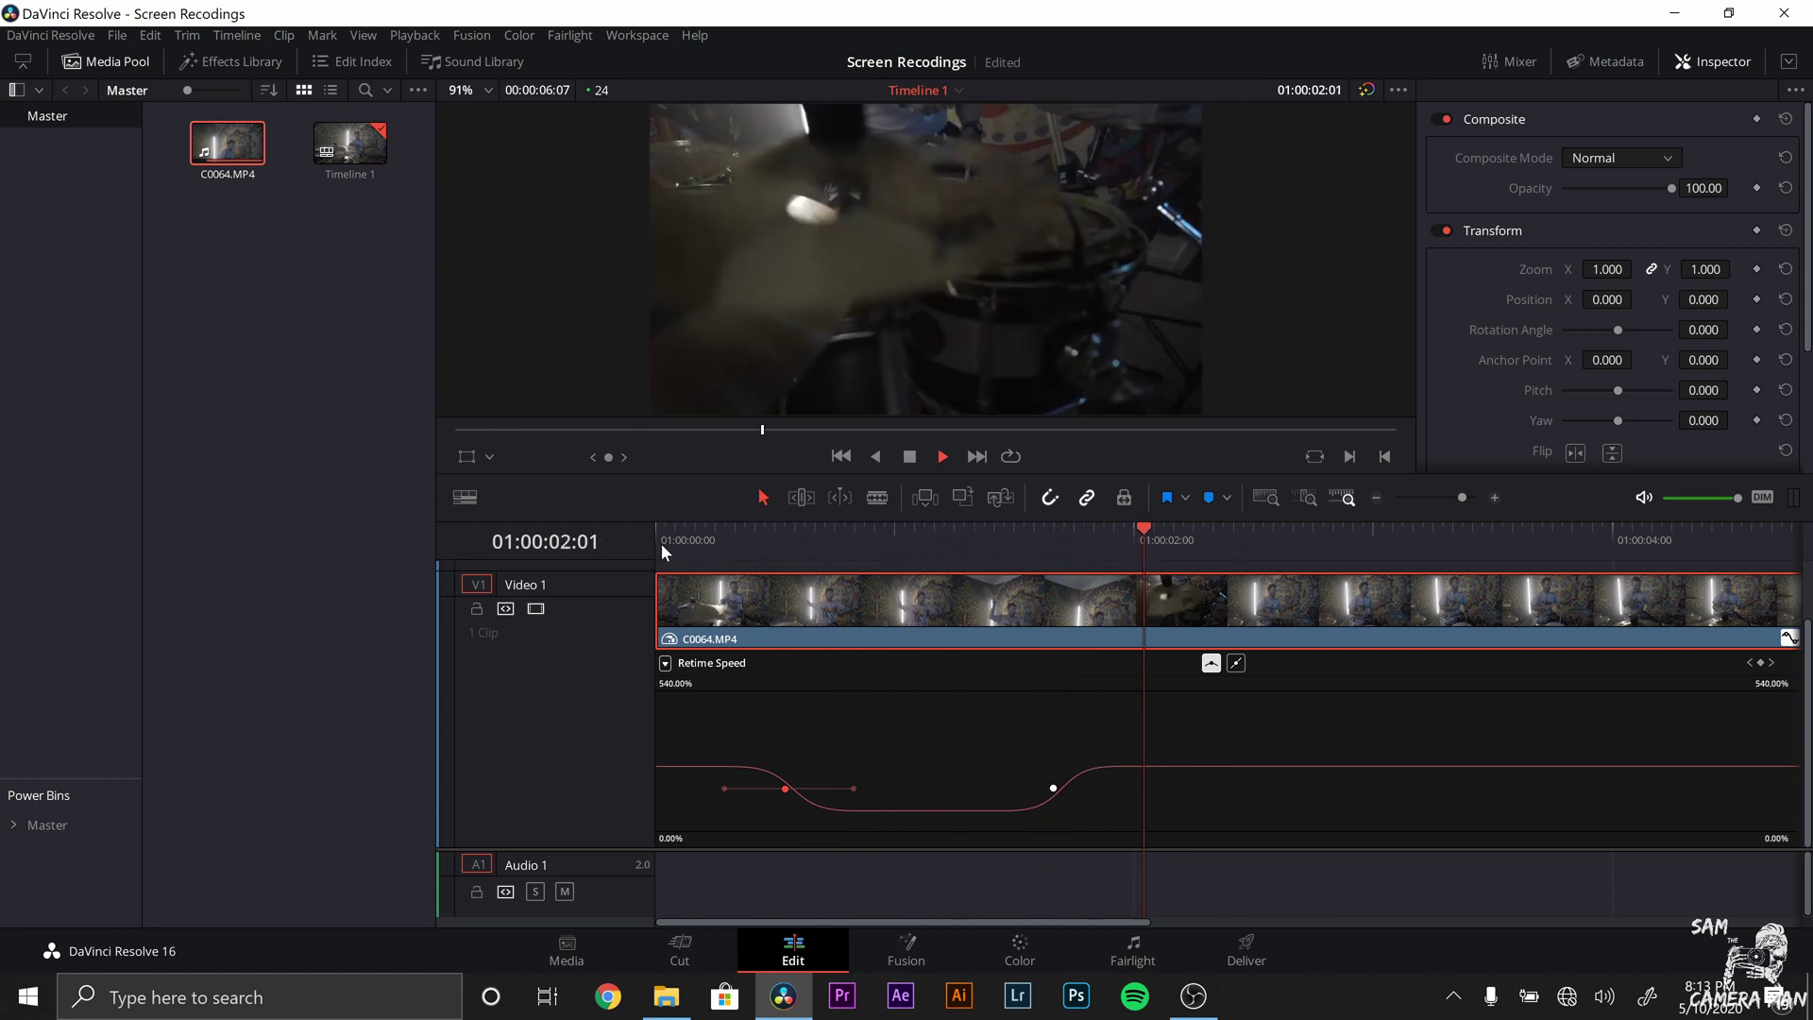
key("space")
left_click(704, 543)
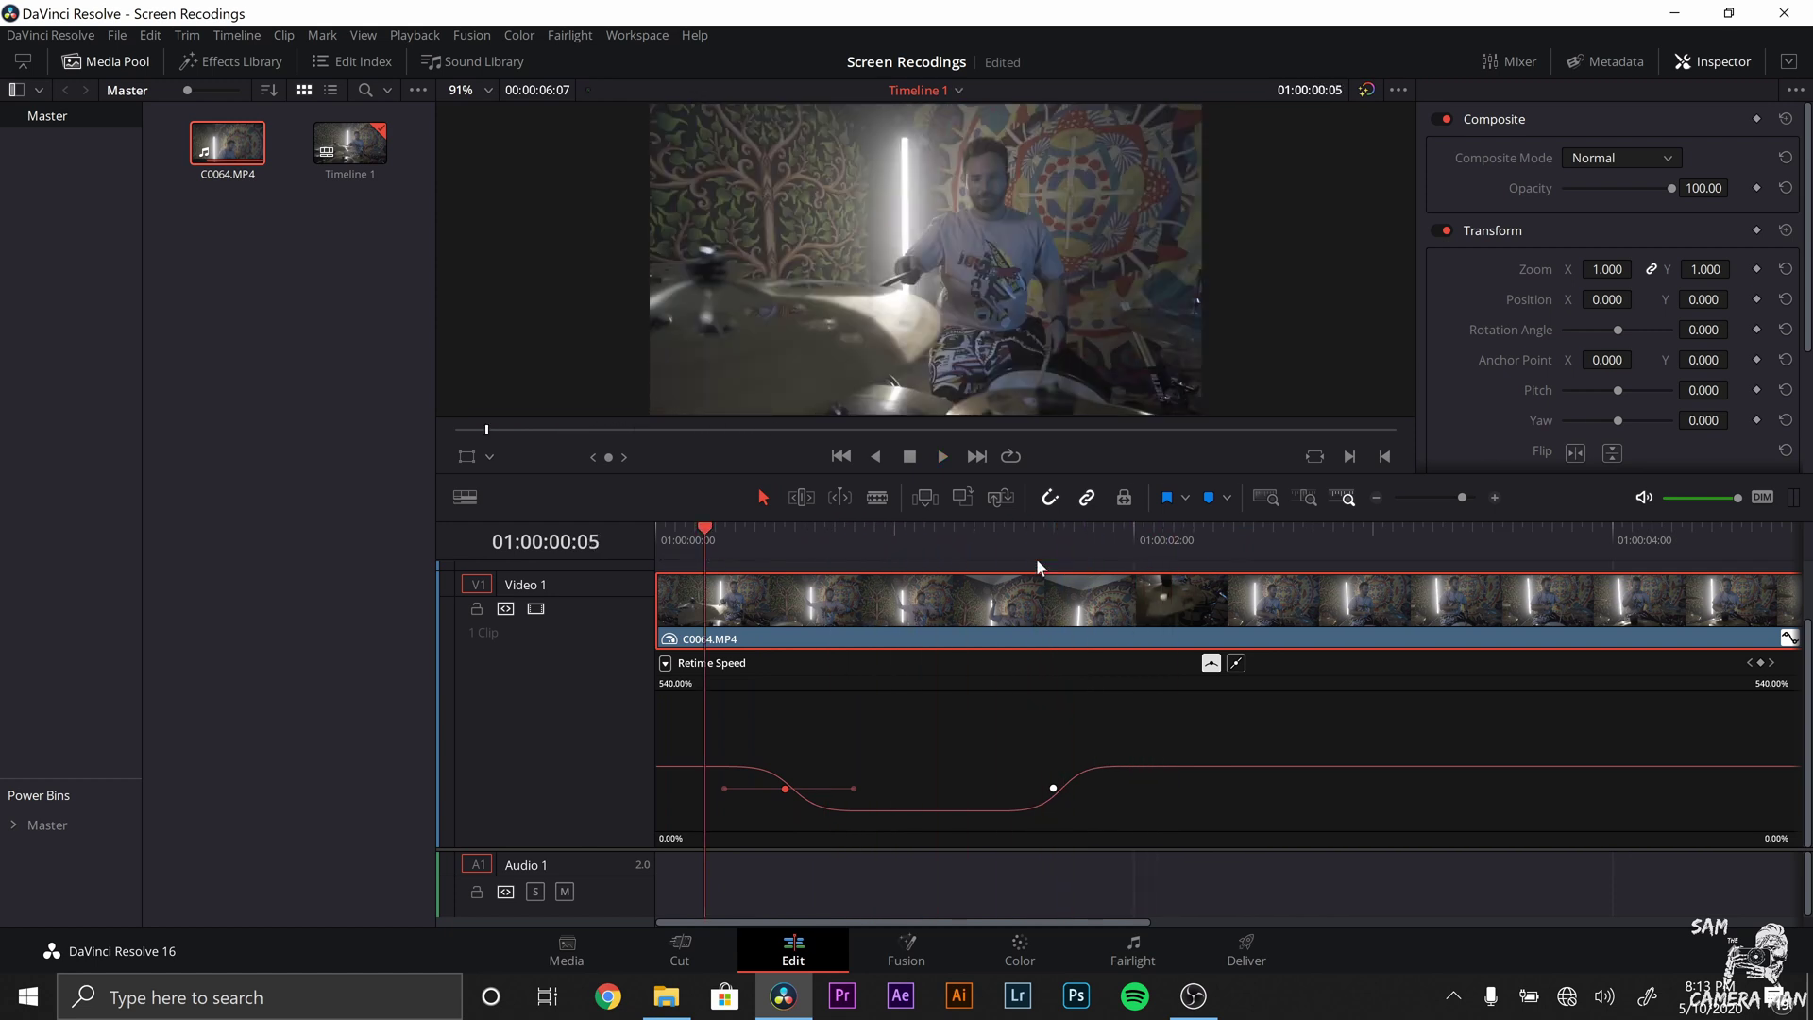
Step: Expand the Retime And Scaling section in the clip's Inspector
scroll(1456, 378, "down", 6)
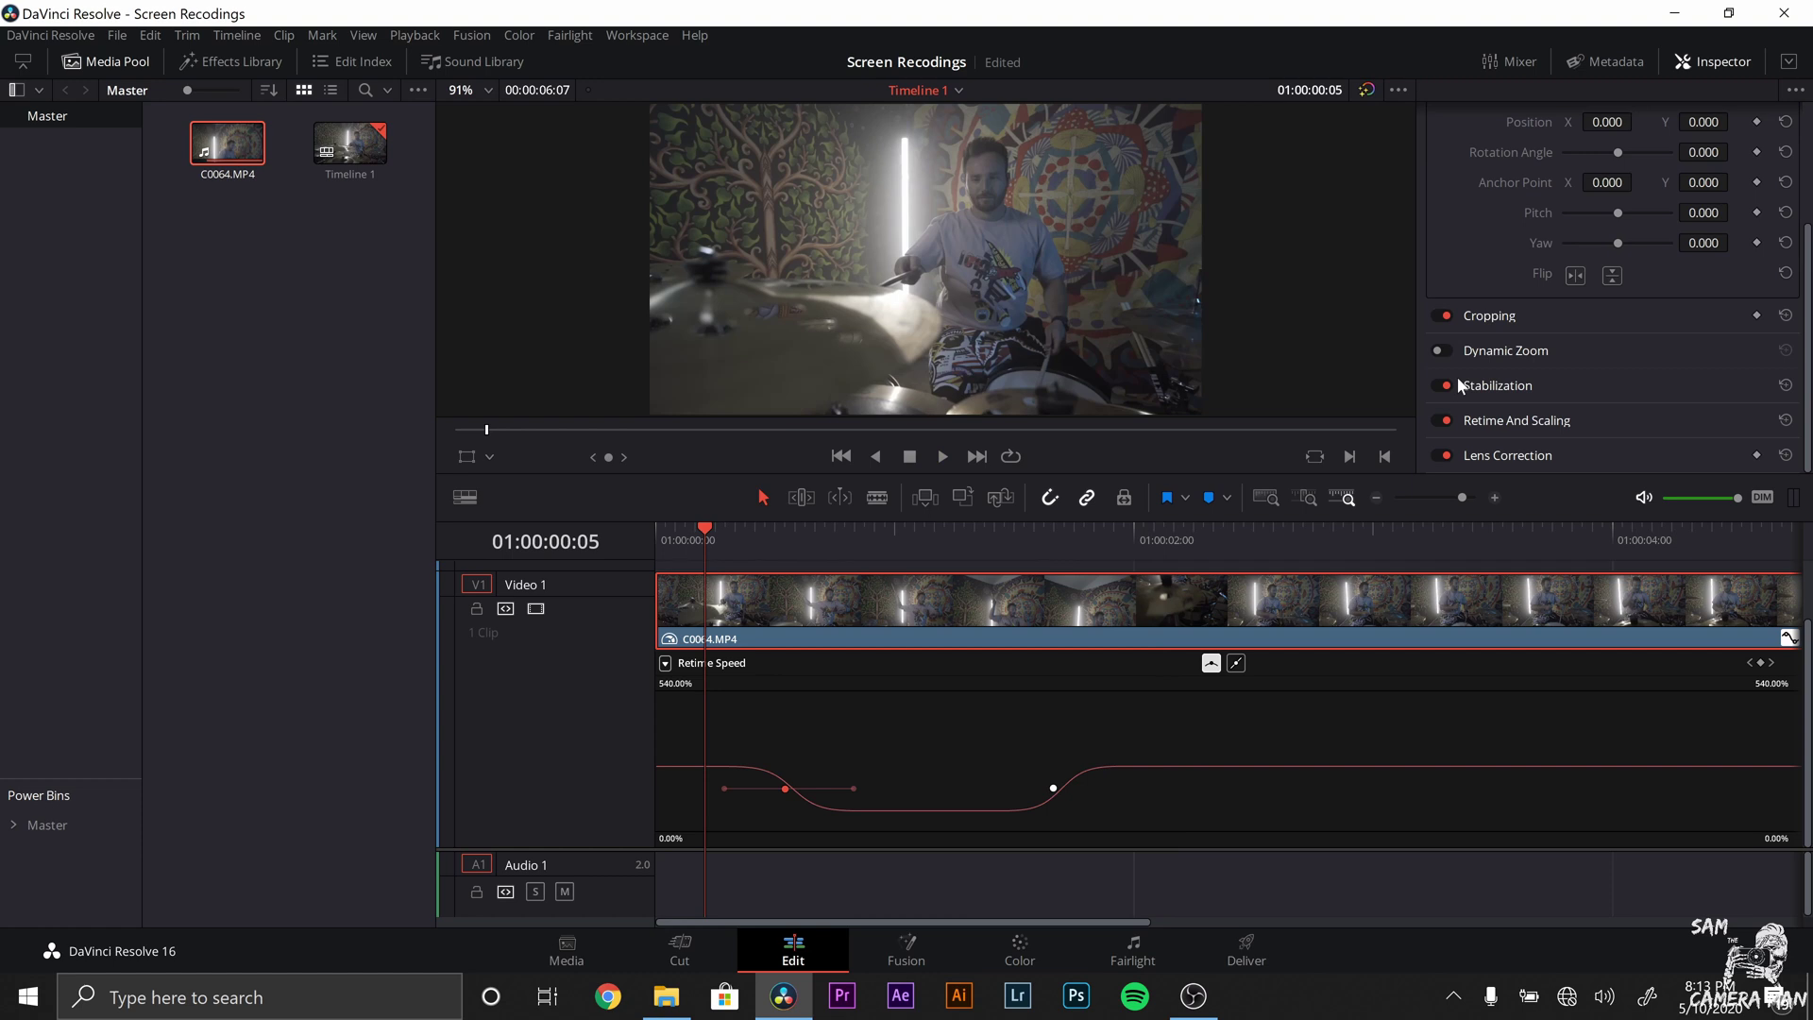
scroll(1563, 191, "up", 6)
scroll(1443, 356, "down", 4)
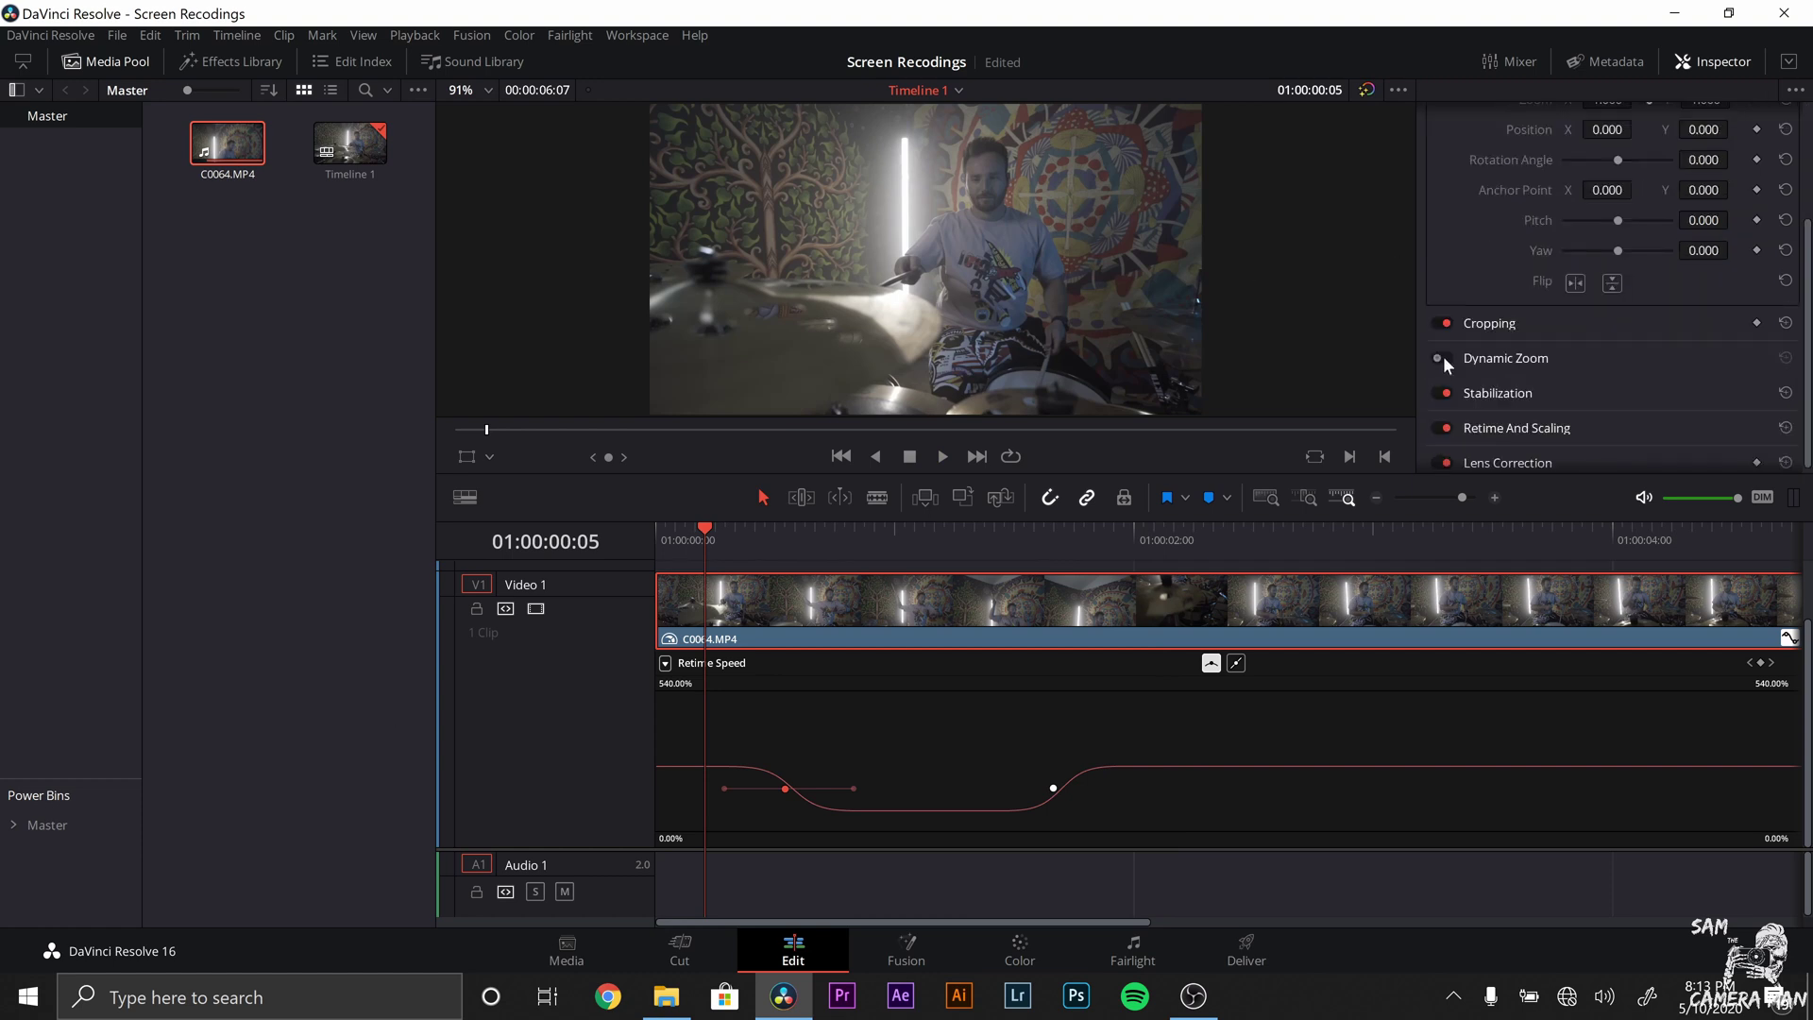
left_click(1489, 420)
scroll(1489, 421, "down", 2)
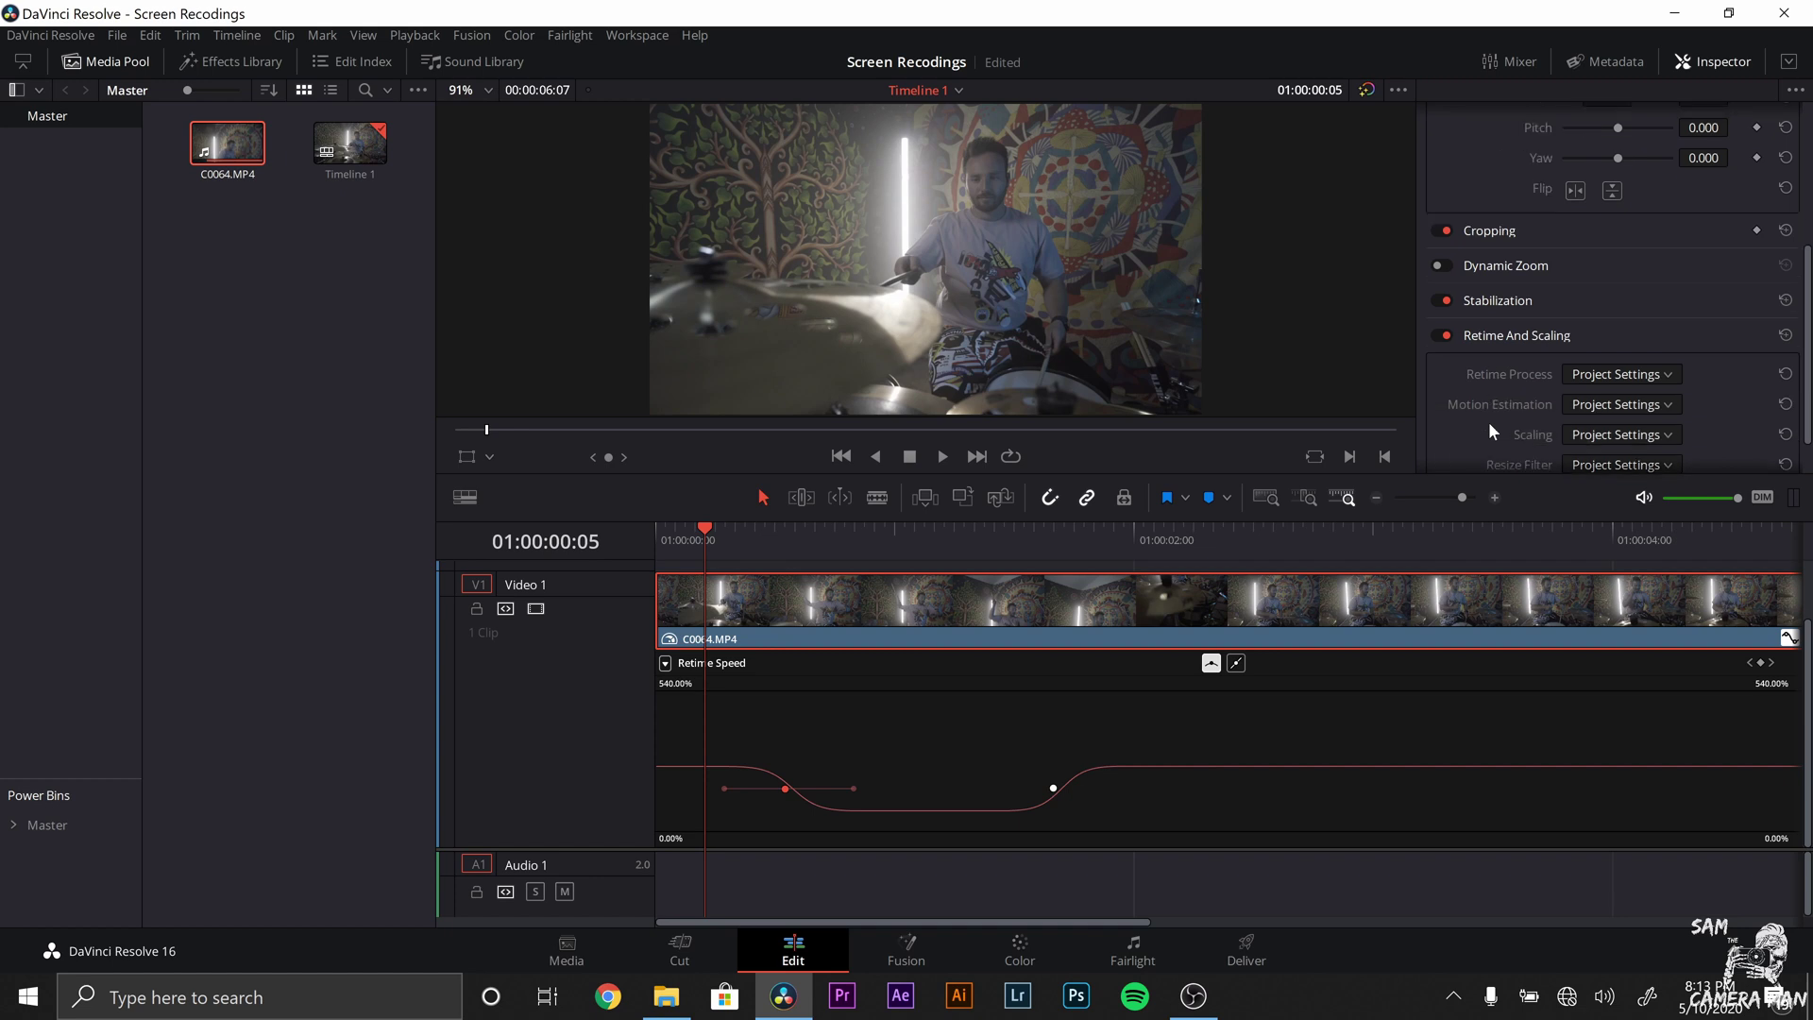
scroll(1489, 420, "down", 1)
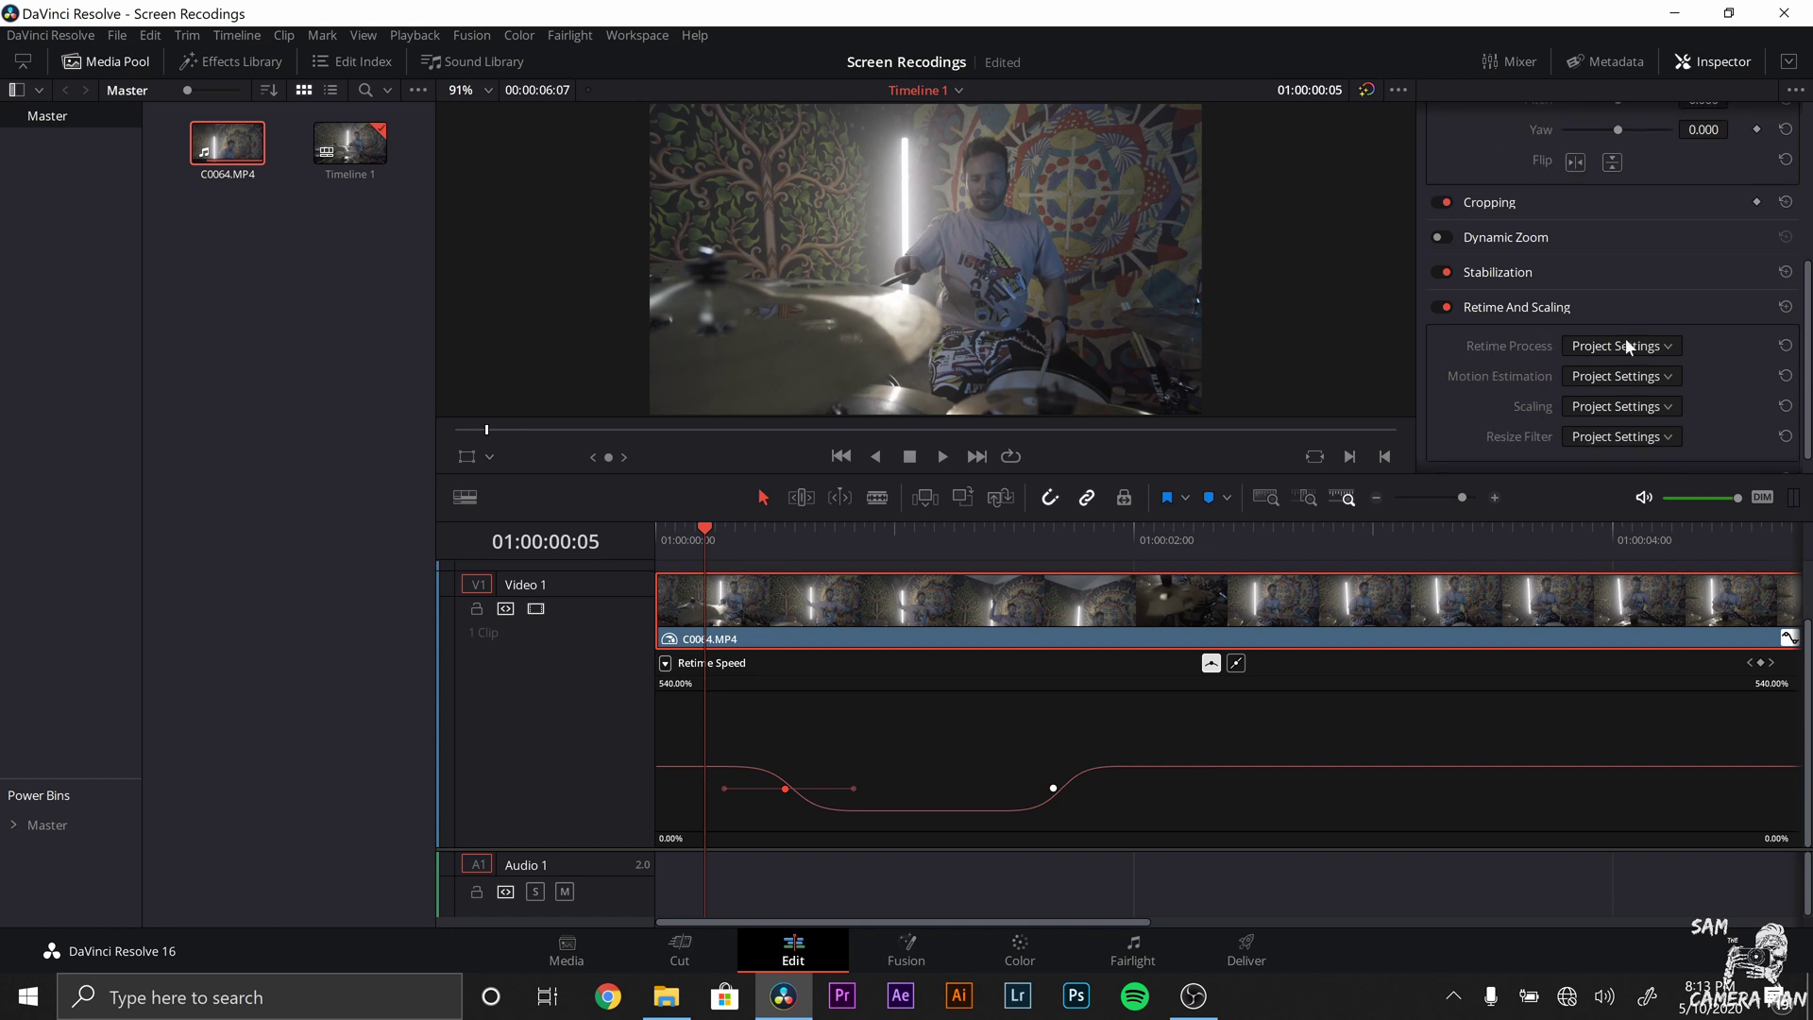
Step: Set Retime Process to Optical Flow, Motion Estimation to Enhanced Better, and Resize Filter to Smoother
left_click(1651, 351)
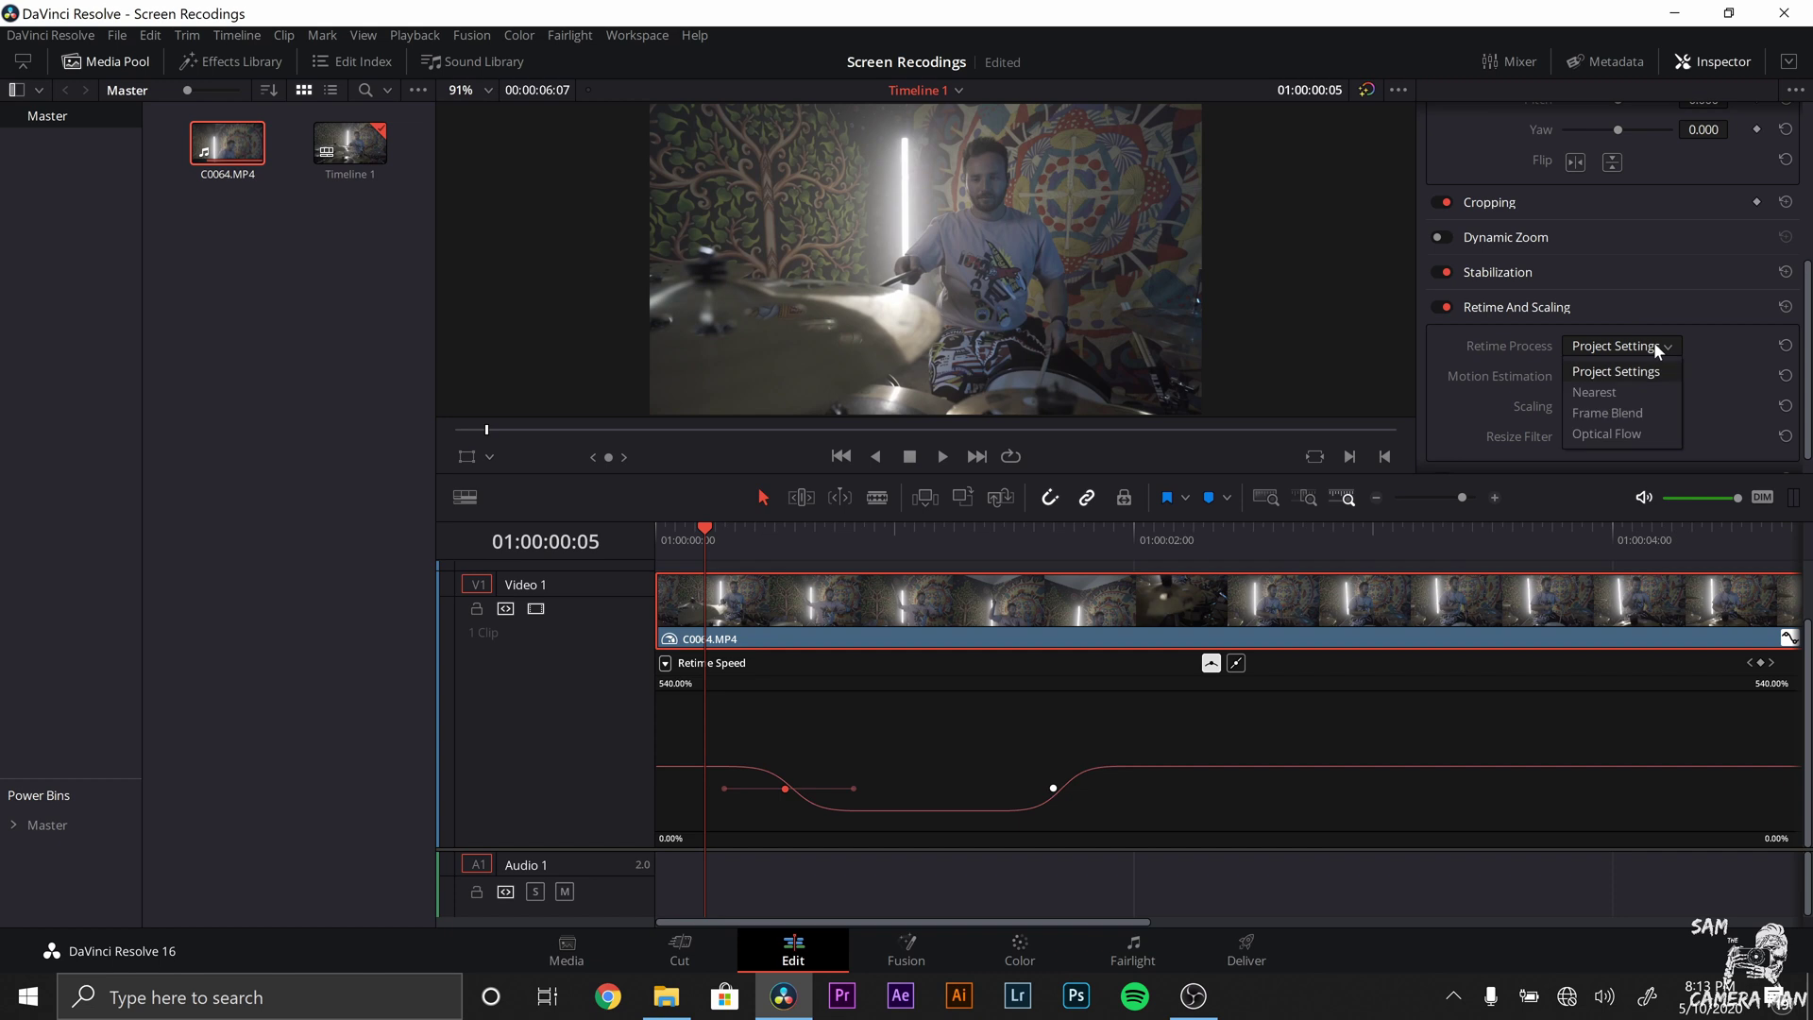
left_click(1645, 432)
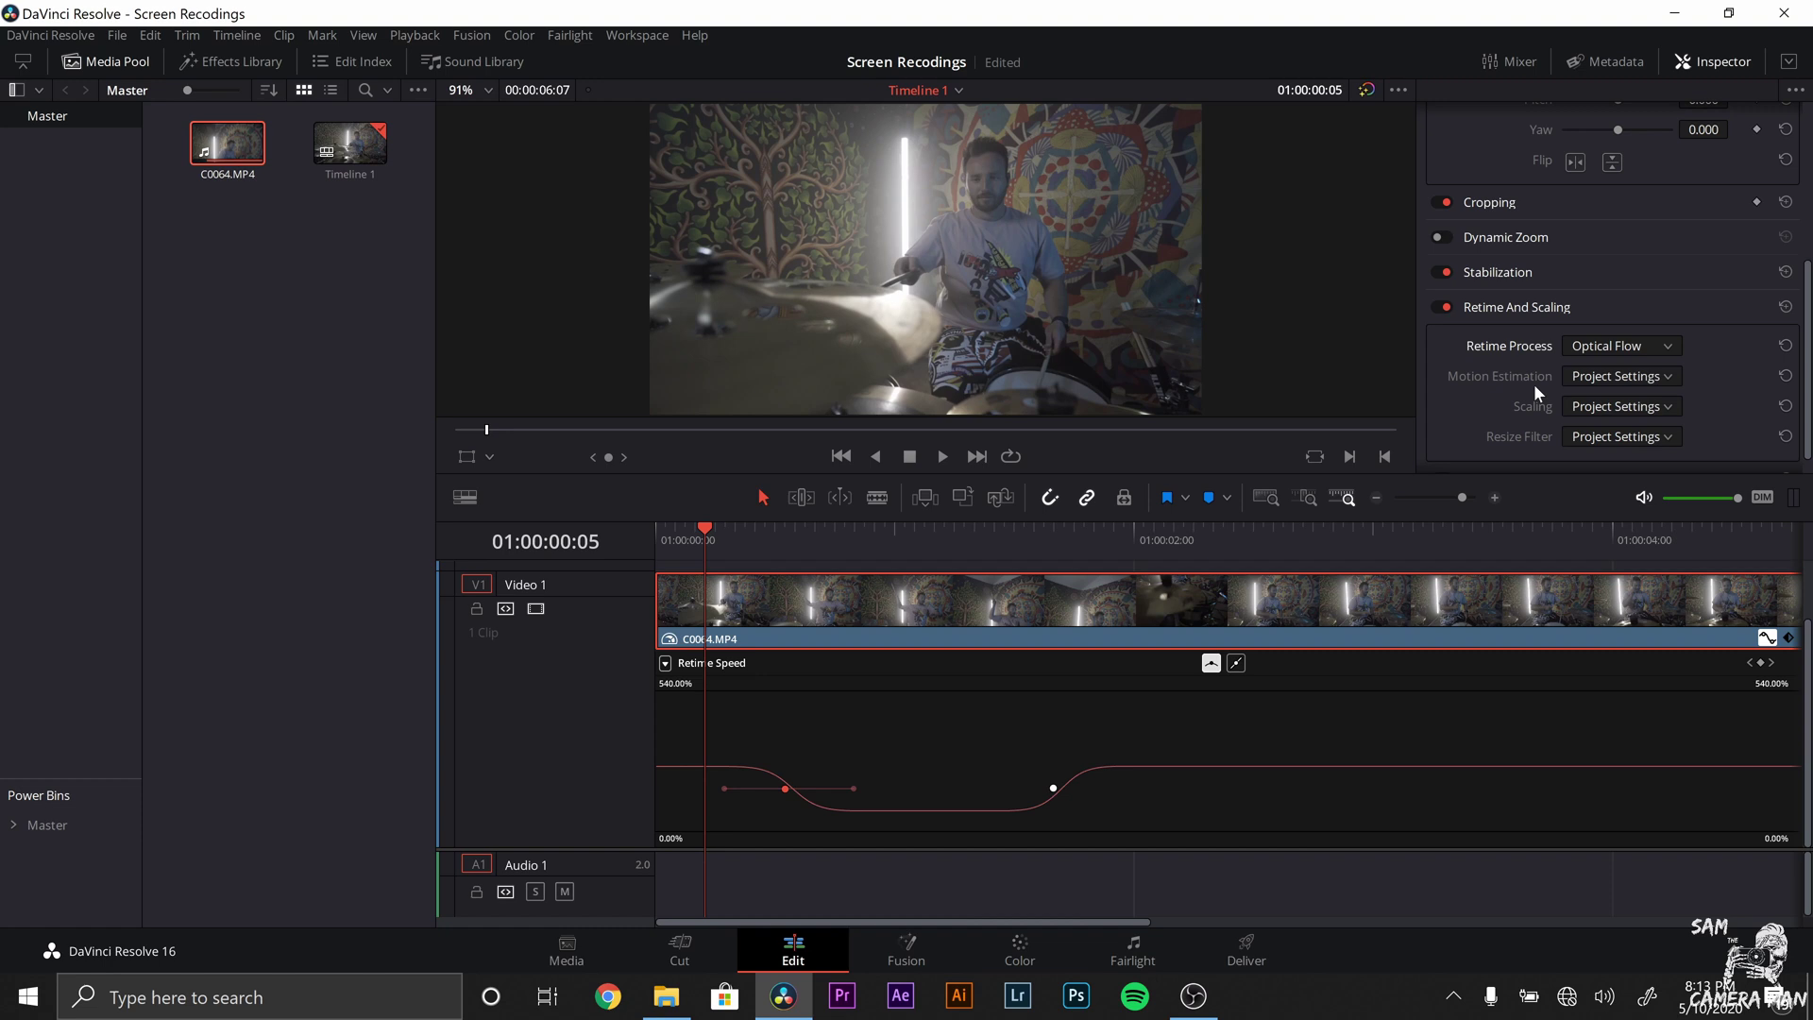
left_click(1606, 378)
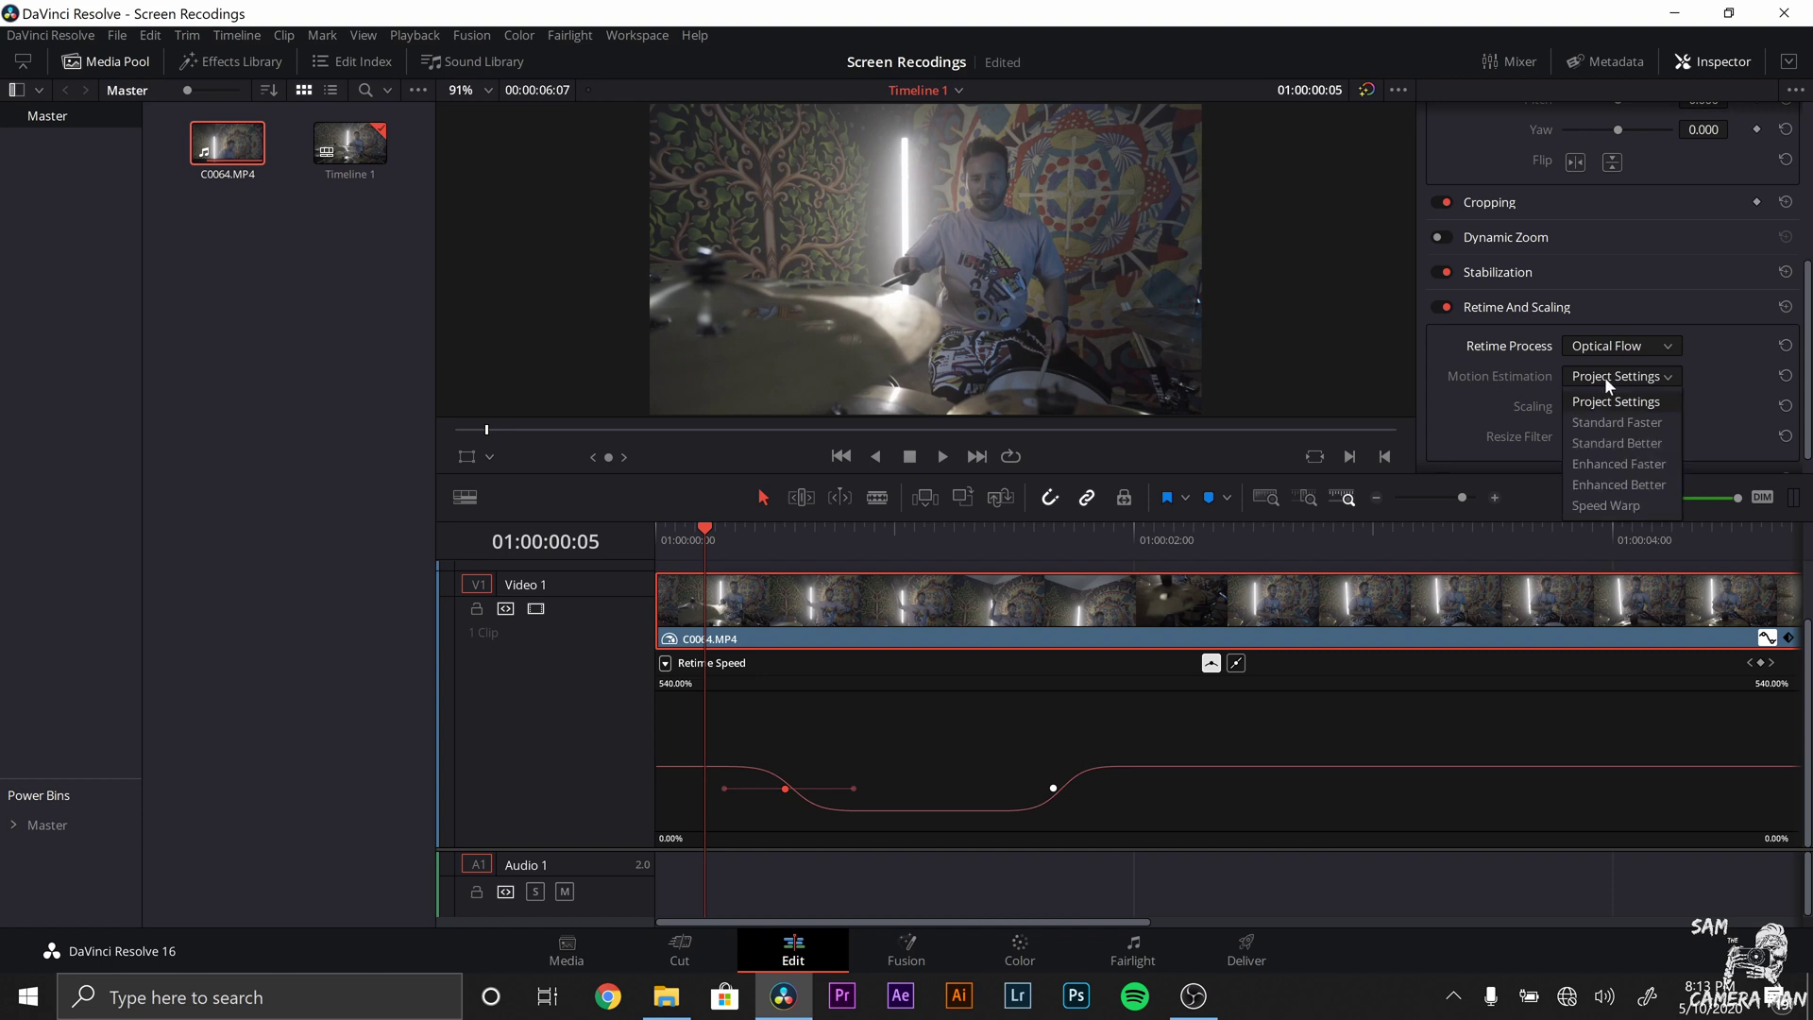
left_click(1590, 486)
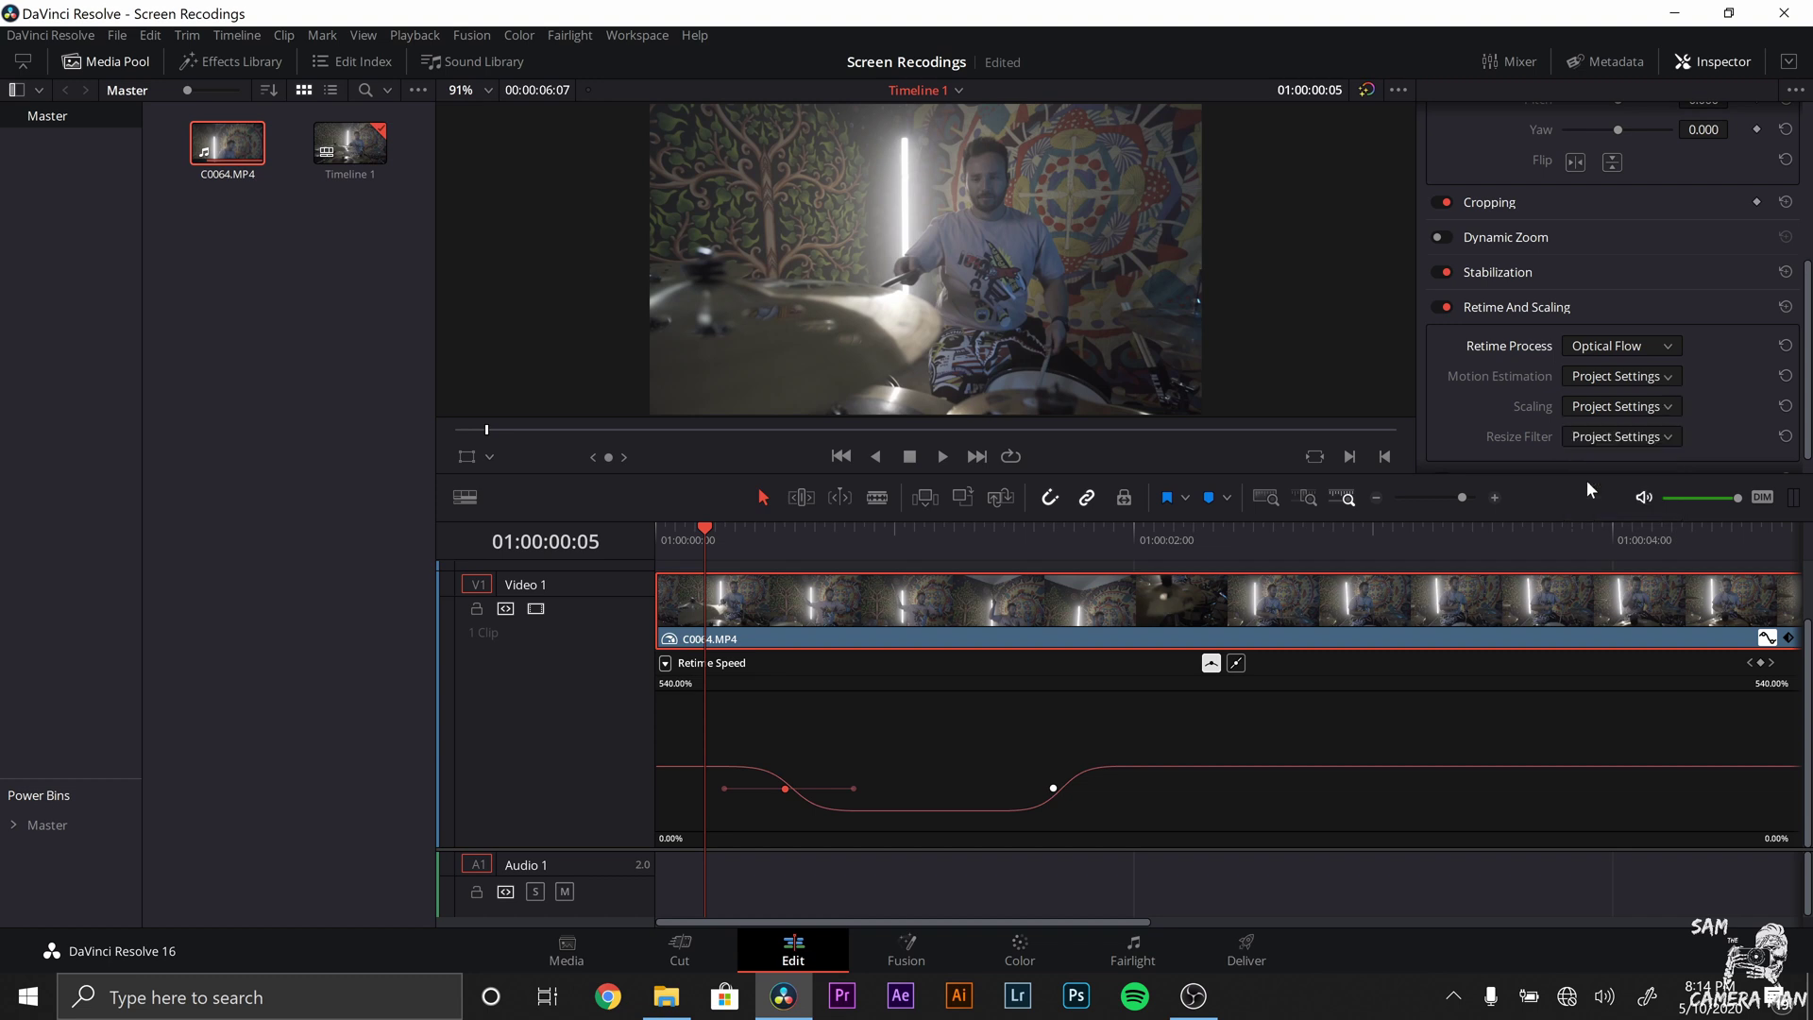
left_click(1624, 438)
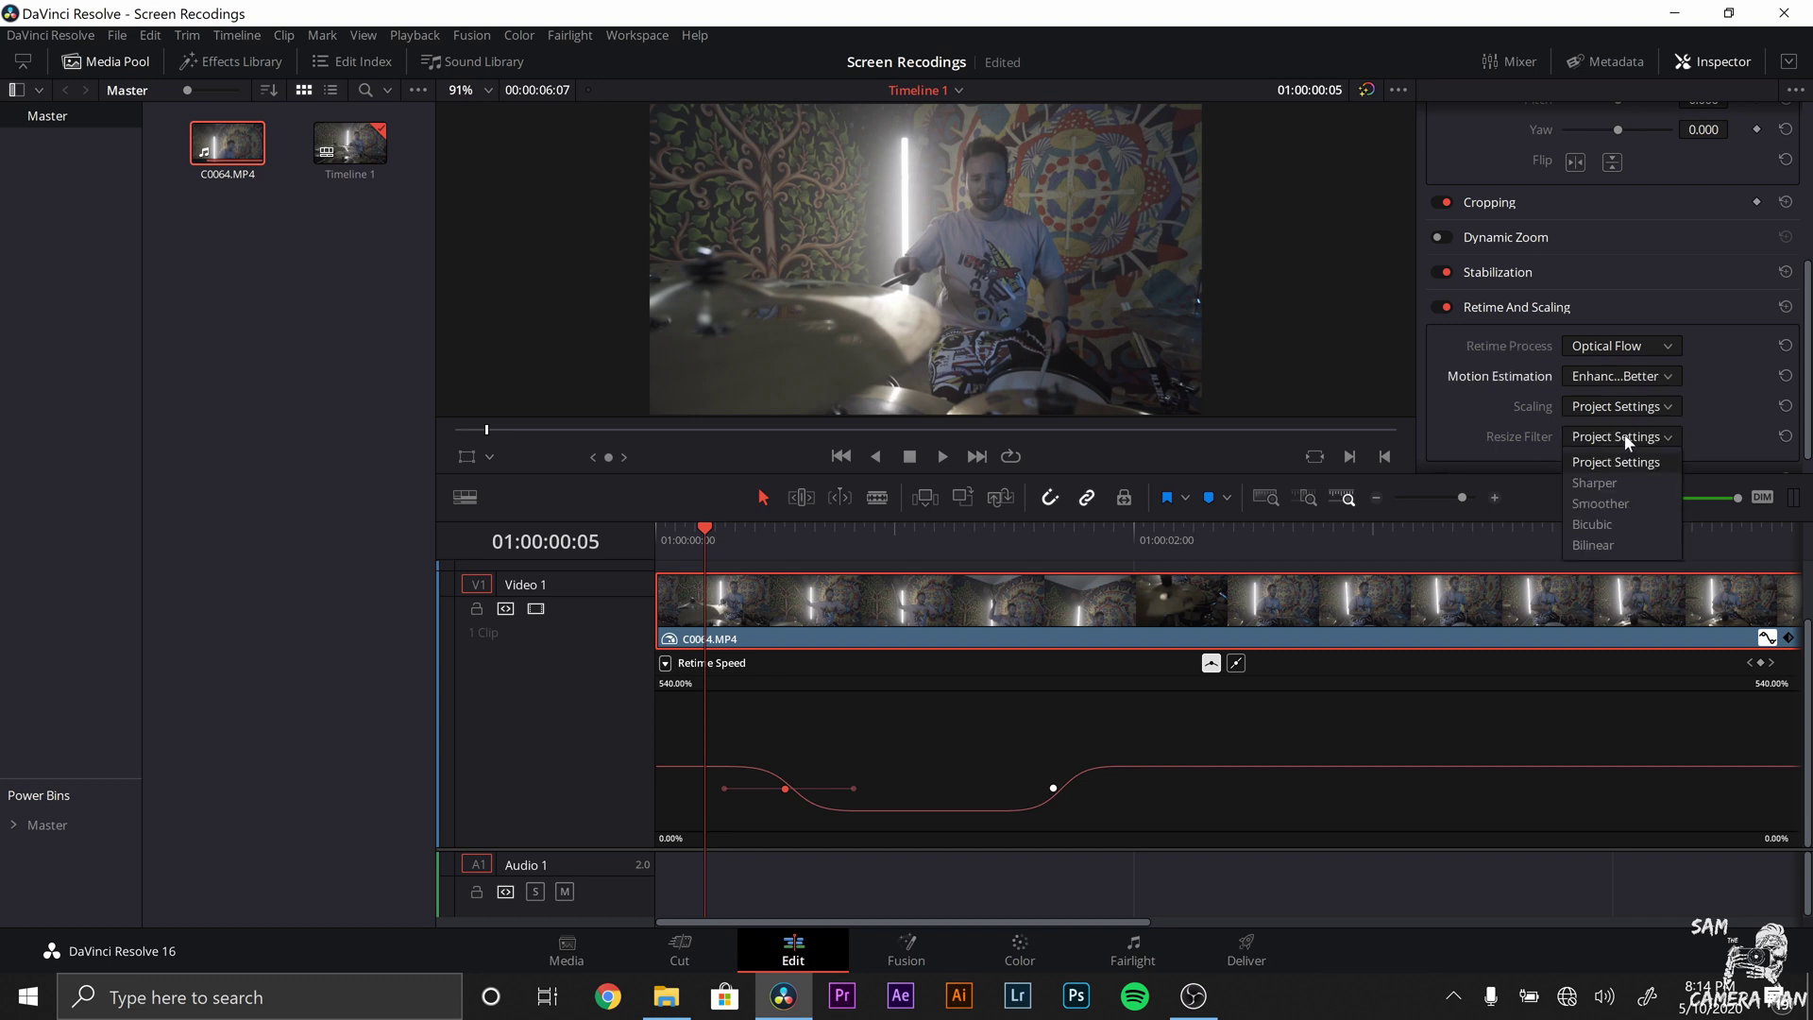
left_click(1614, 503)
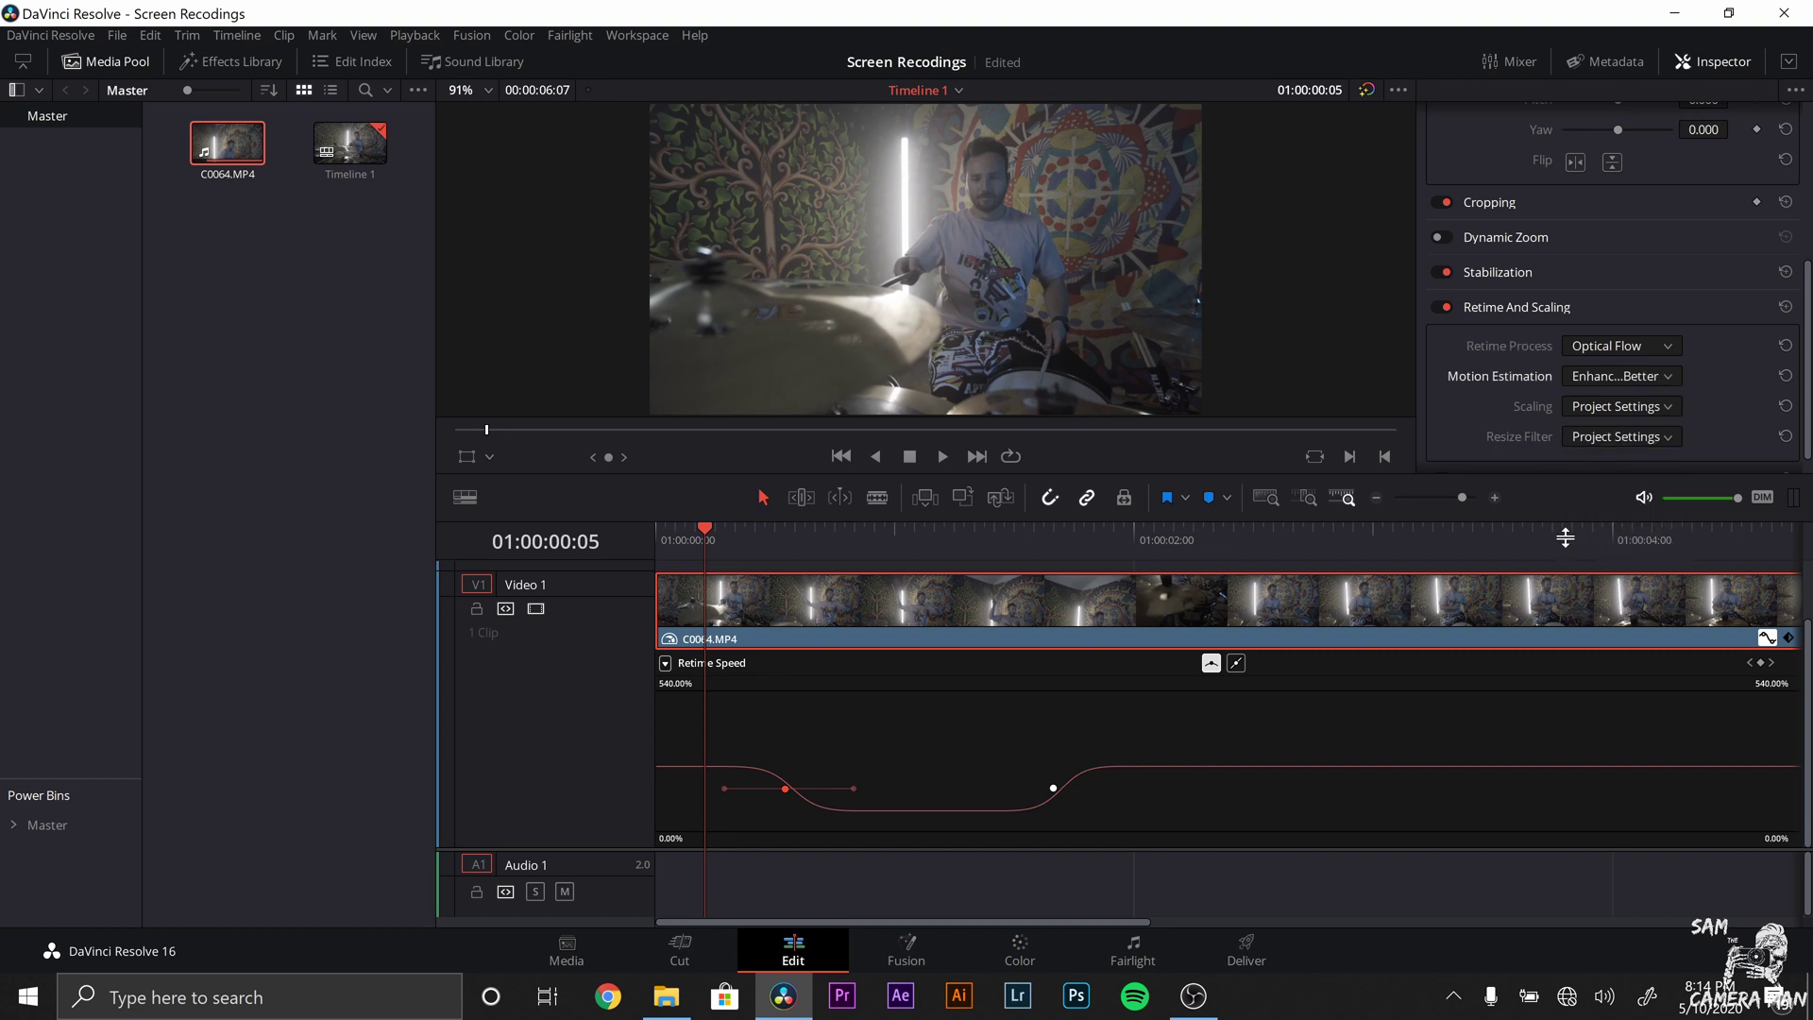
mouse_move(721, 764)
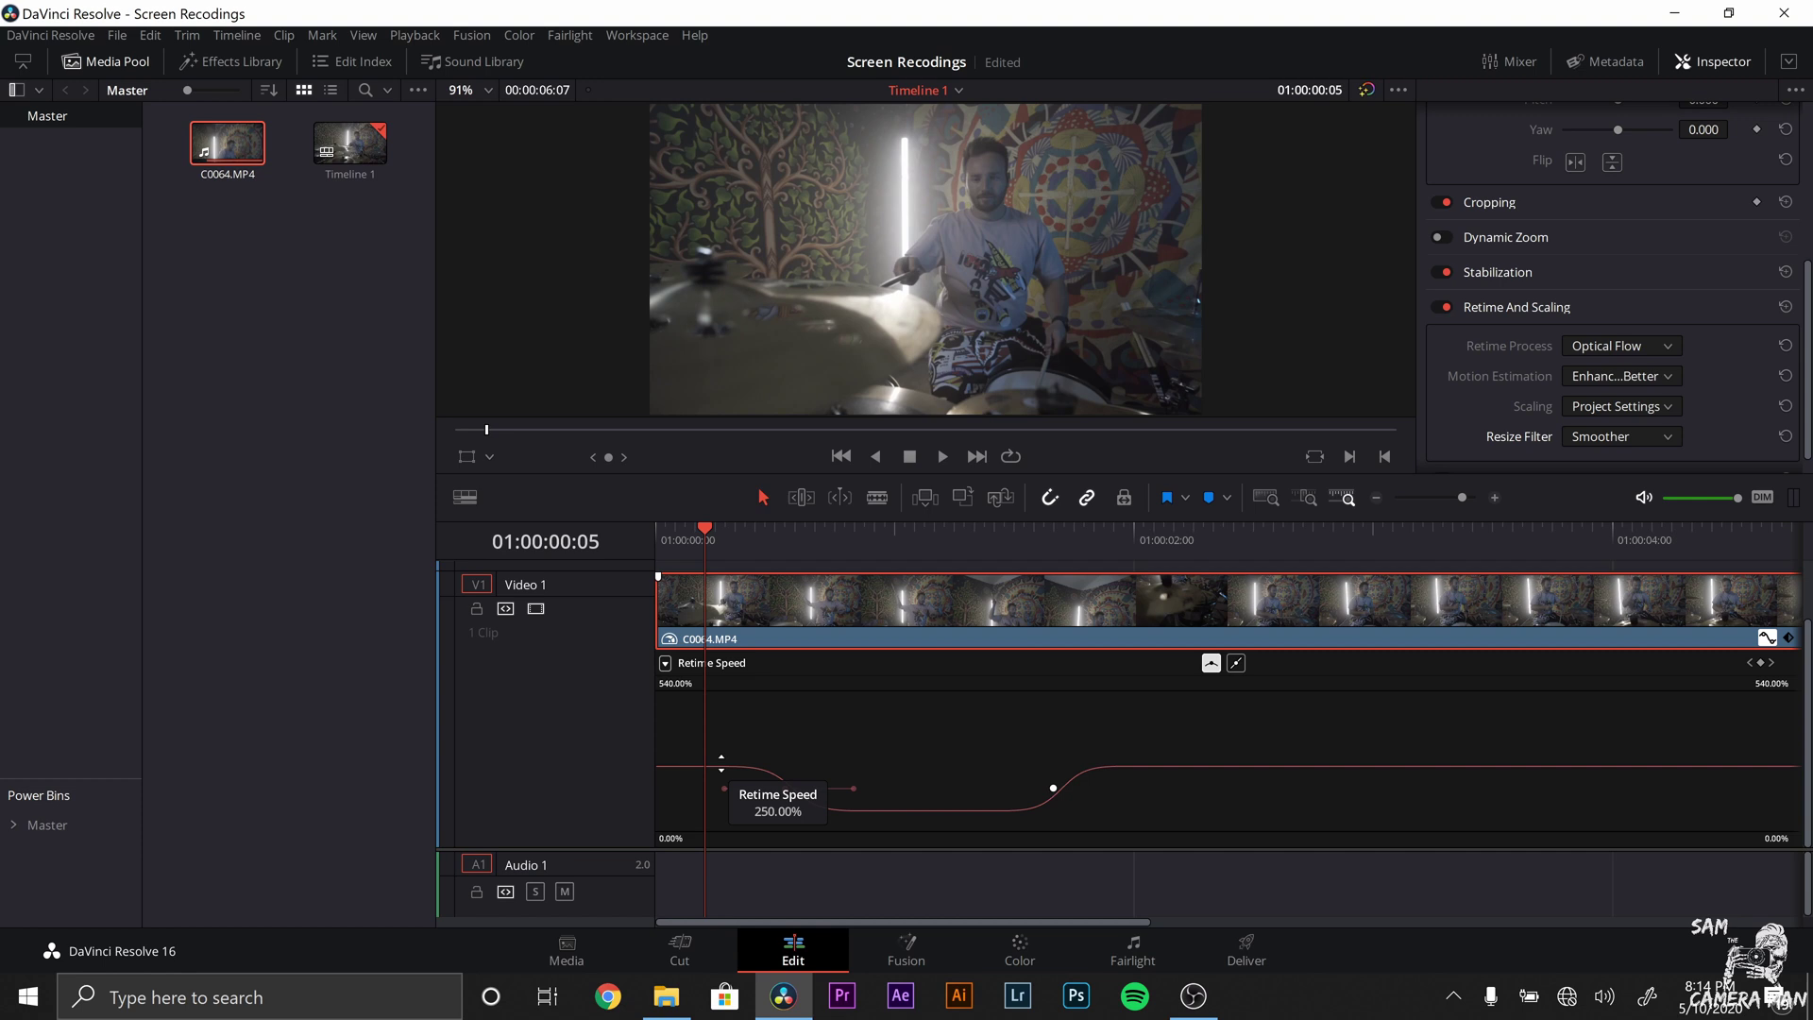
left_click_drag(722, 764, 721, 765)
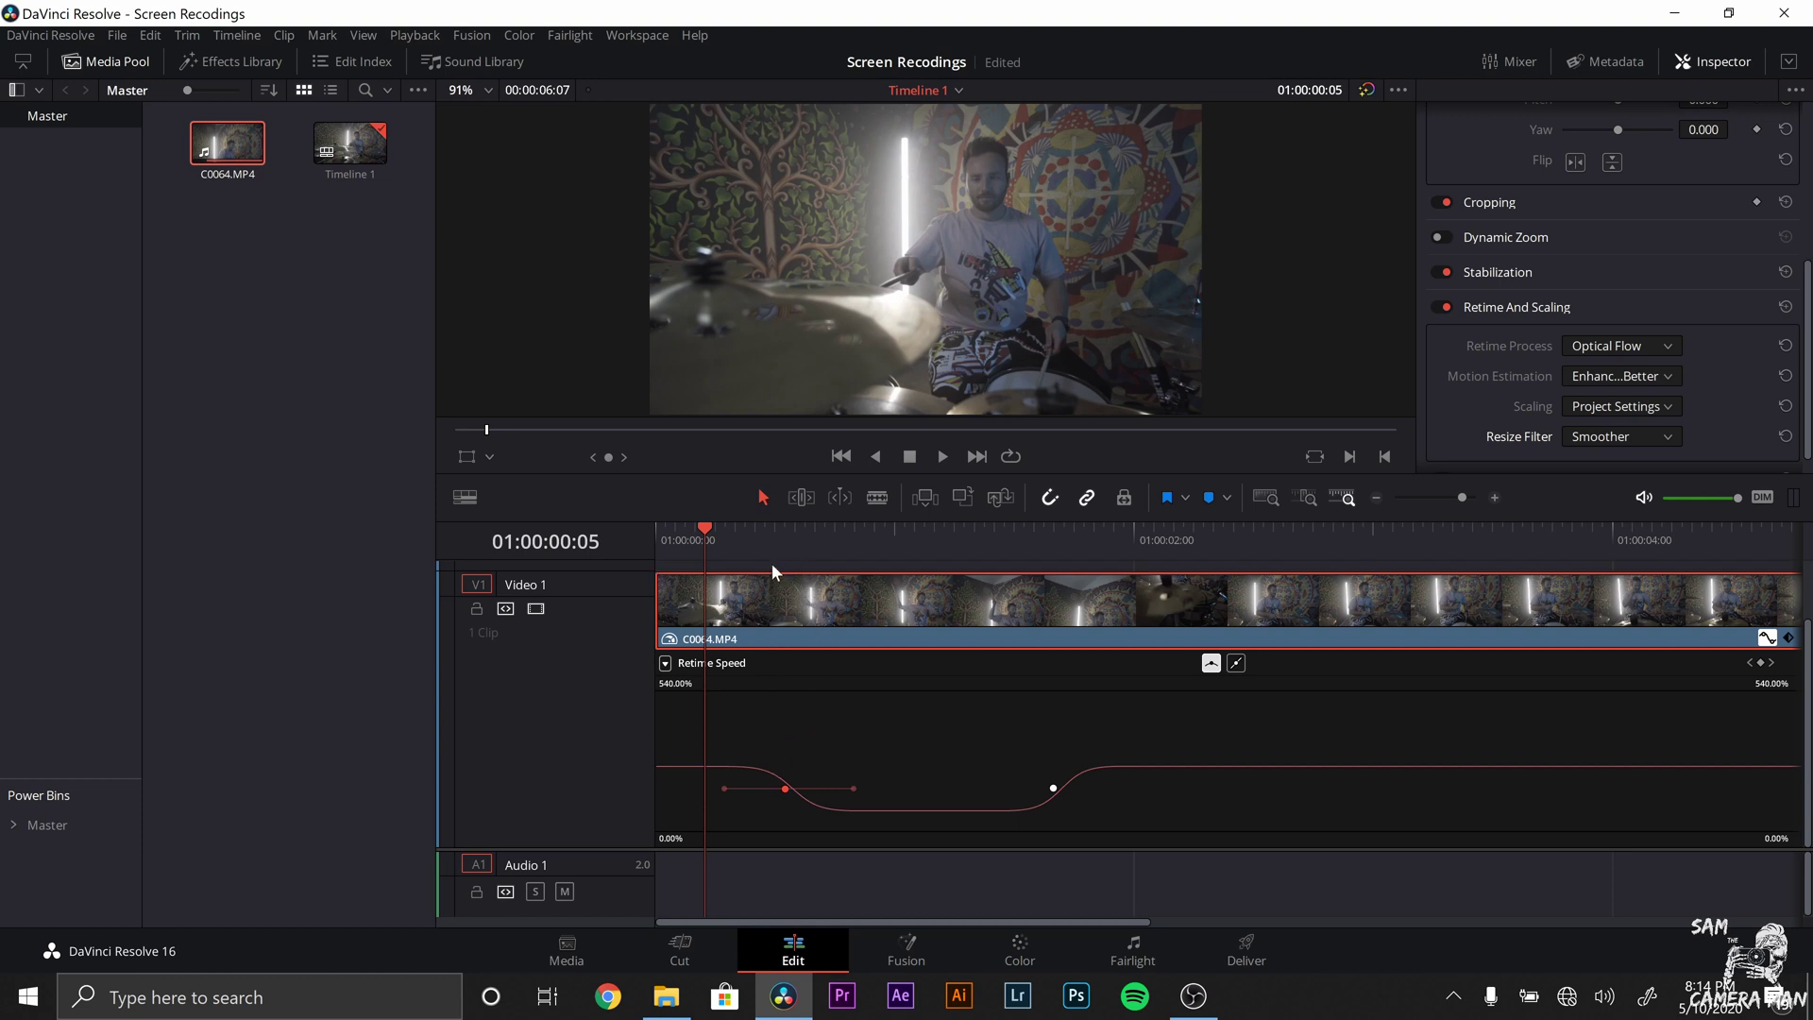
left_click(696, 551)
key("space")
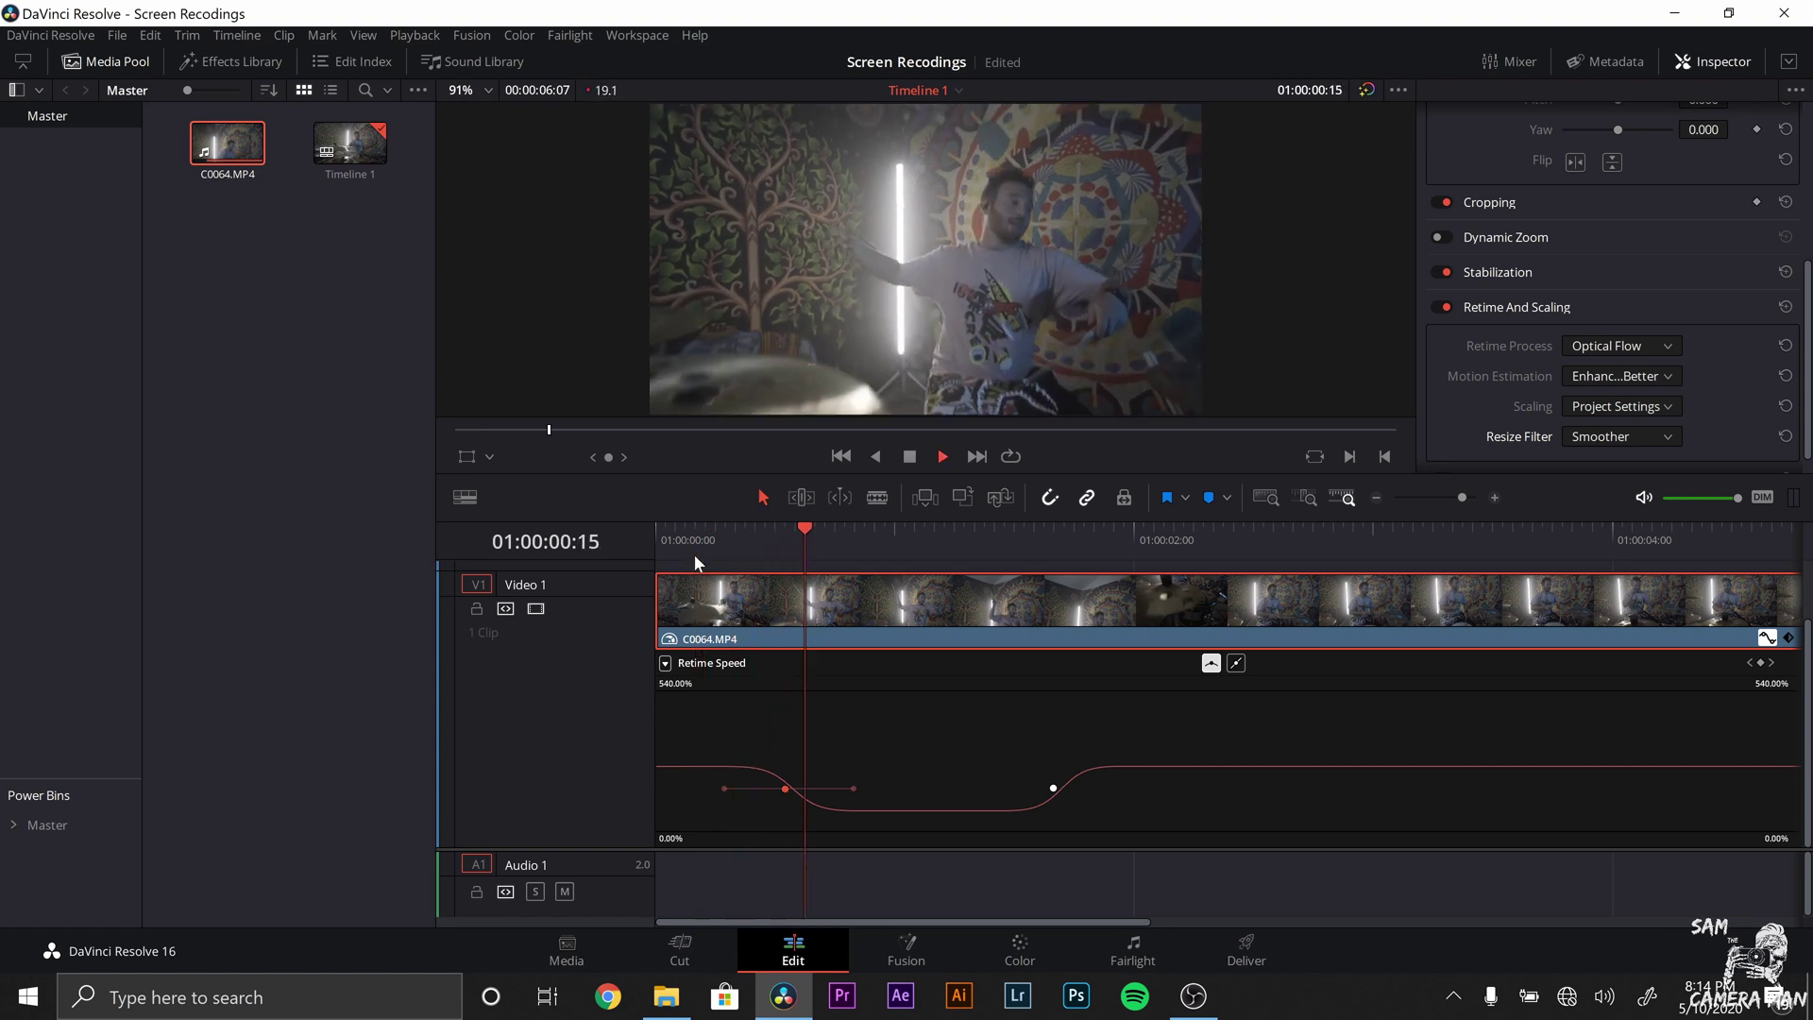
left_click(787, 545)
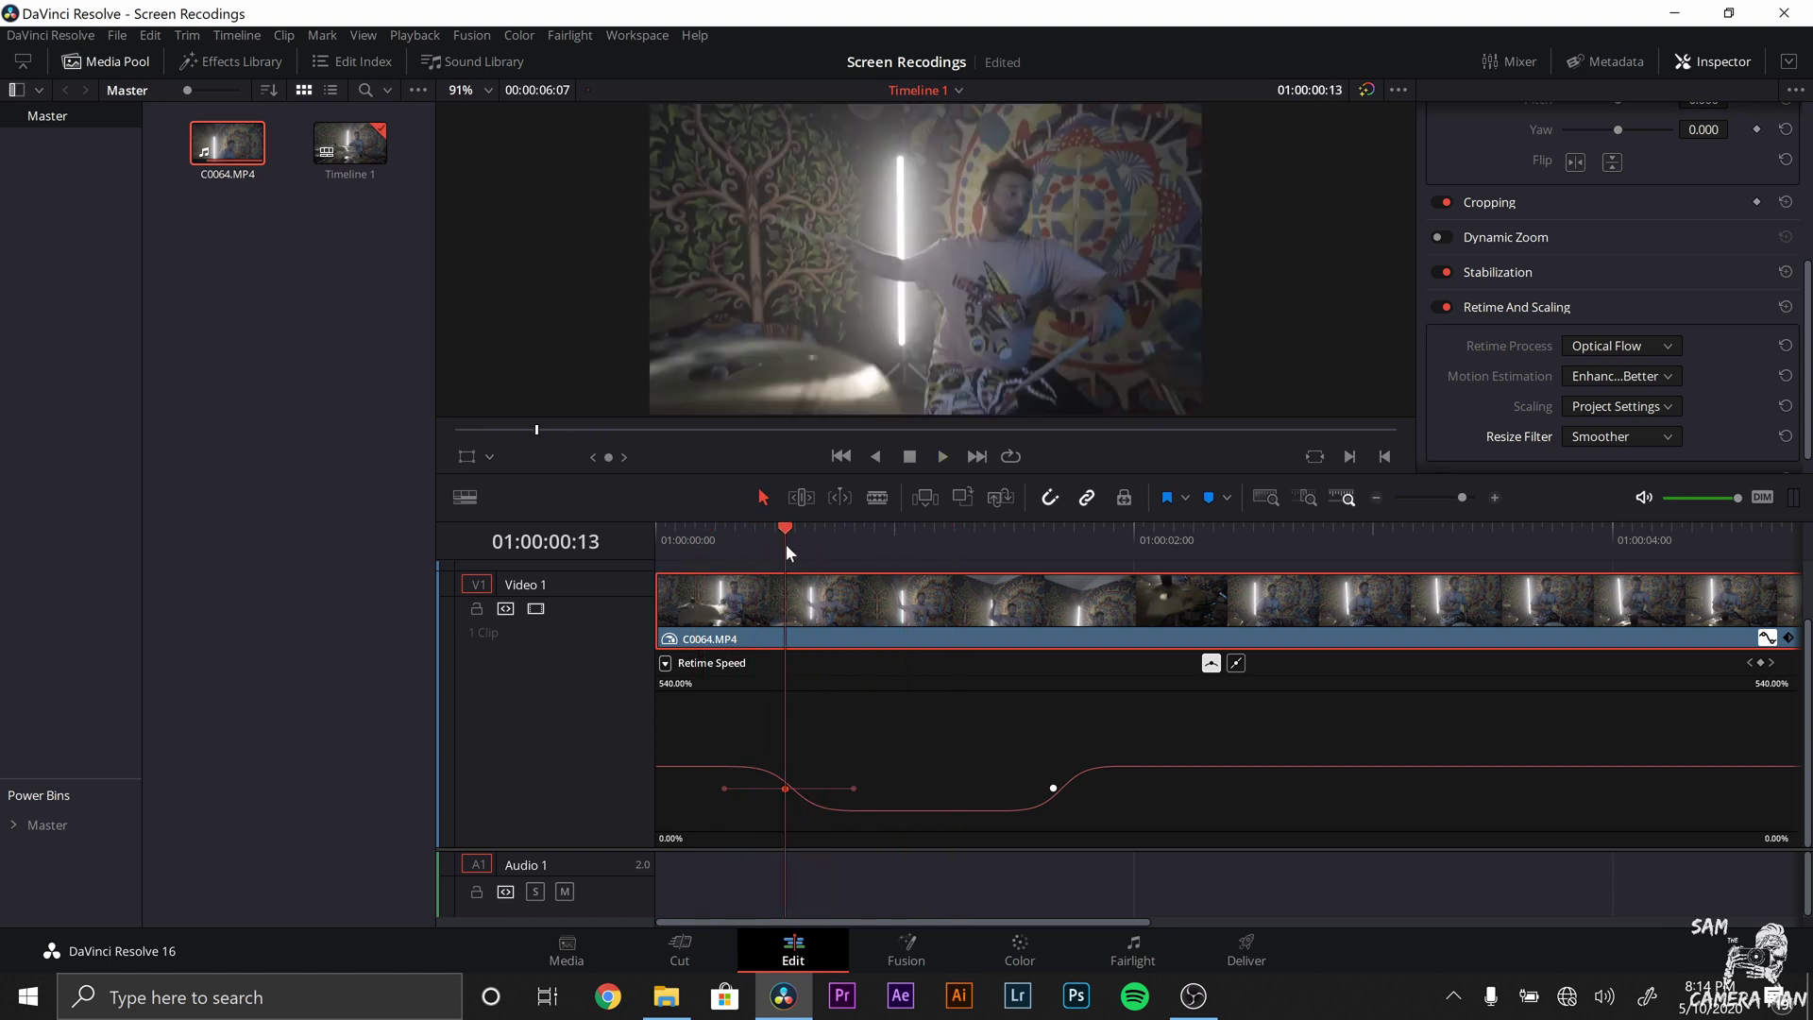
key("space")
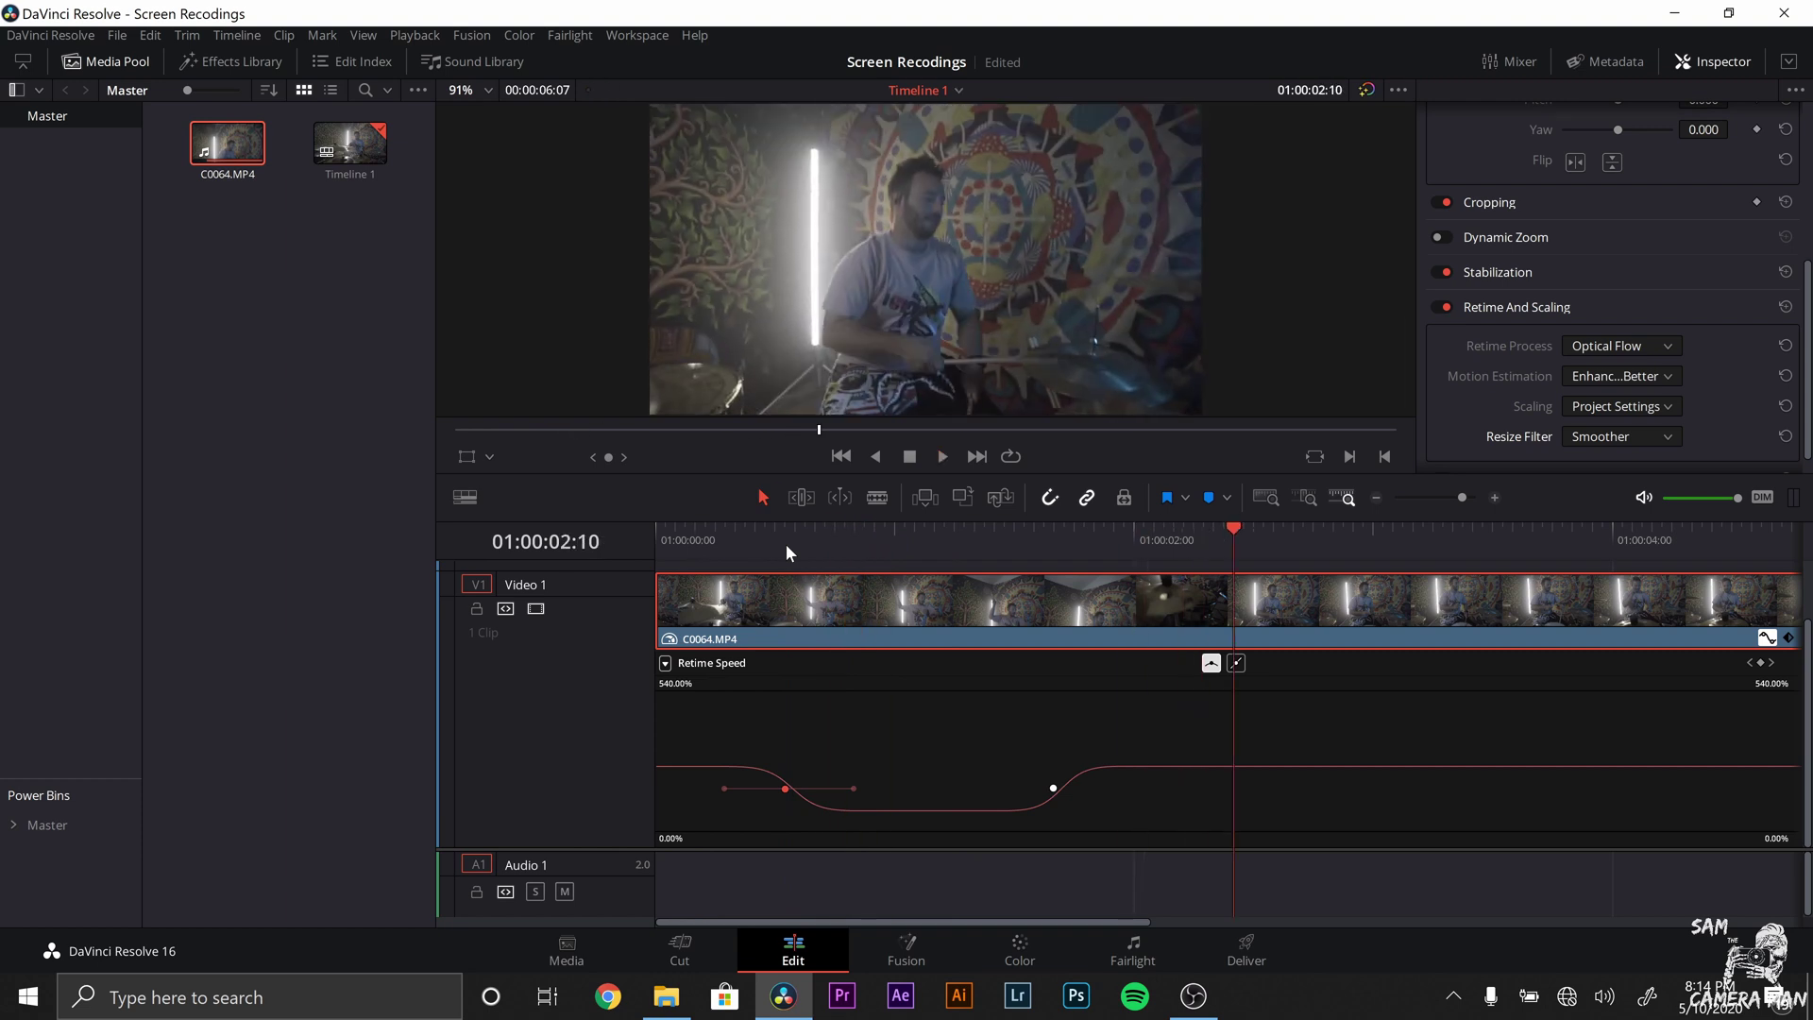